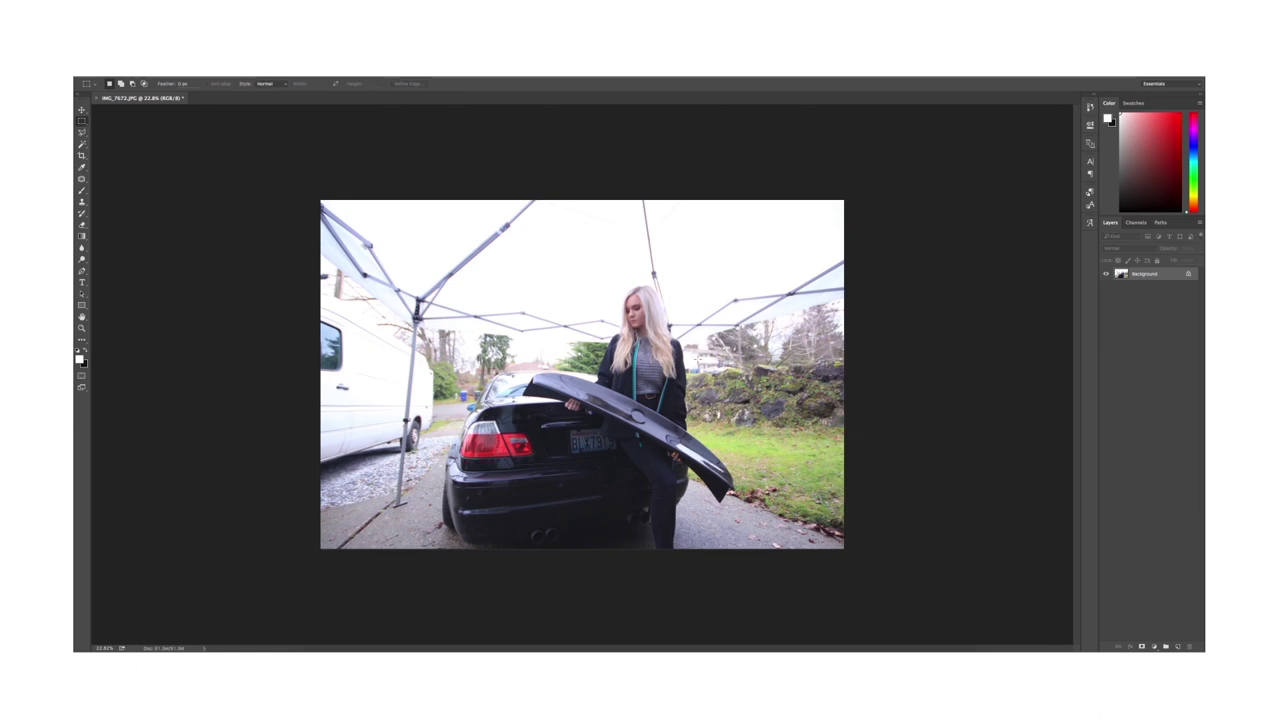
Duplicate the background layer and open the copy in the Camera Raw Filter with an enlarged window showing the whole photo.
key("ctrl+j")
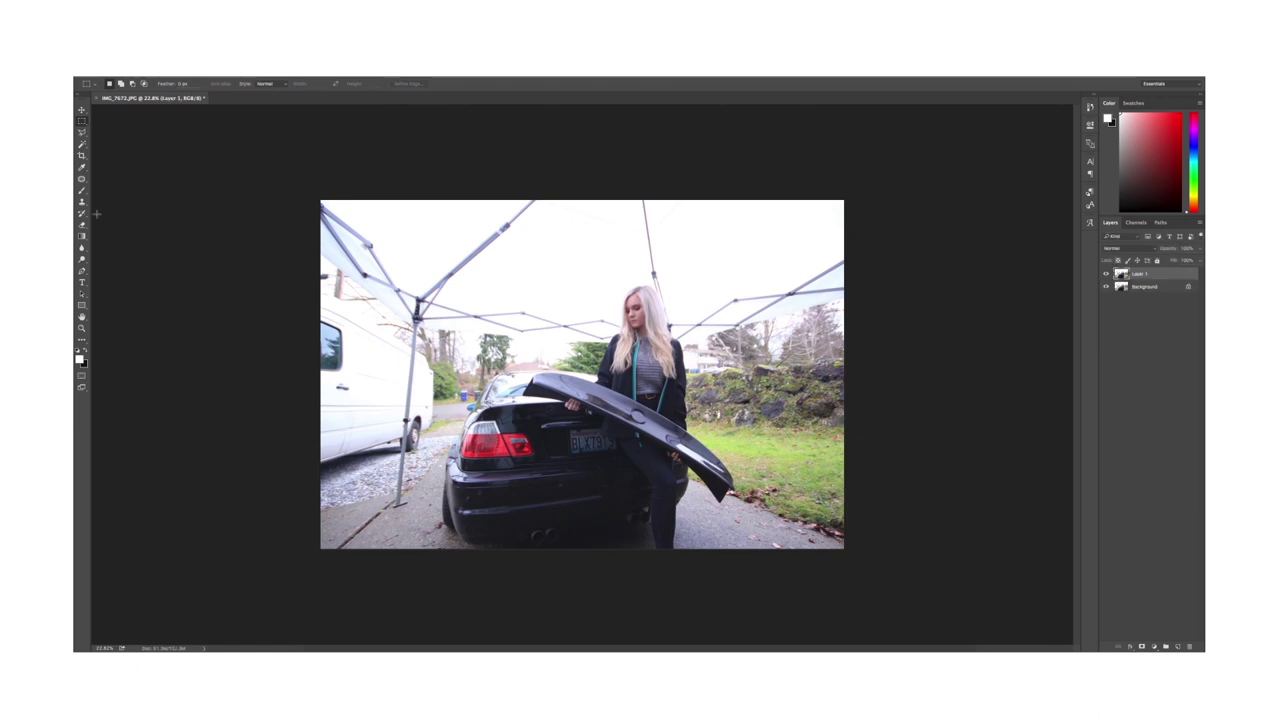
left_click(293, 65)
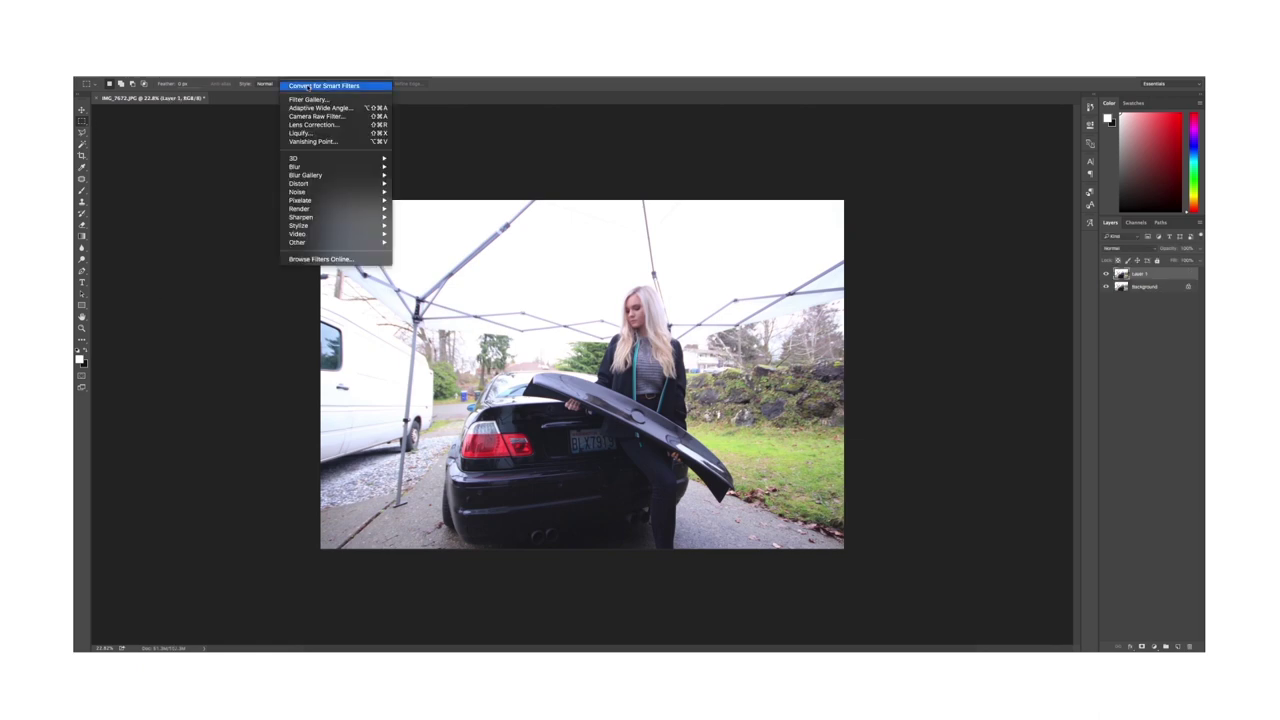
left_click(316, 116)
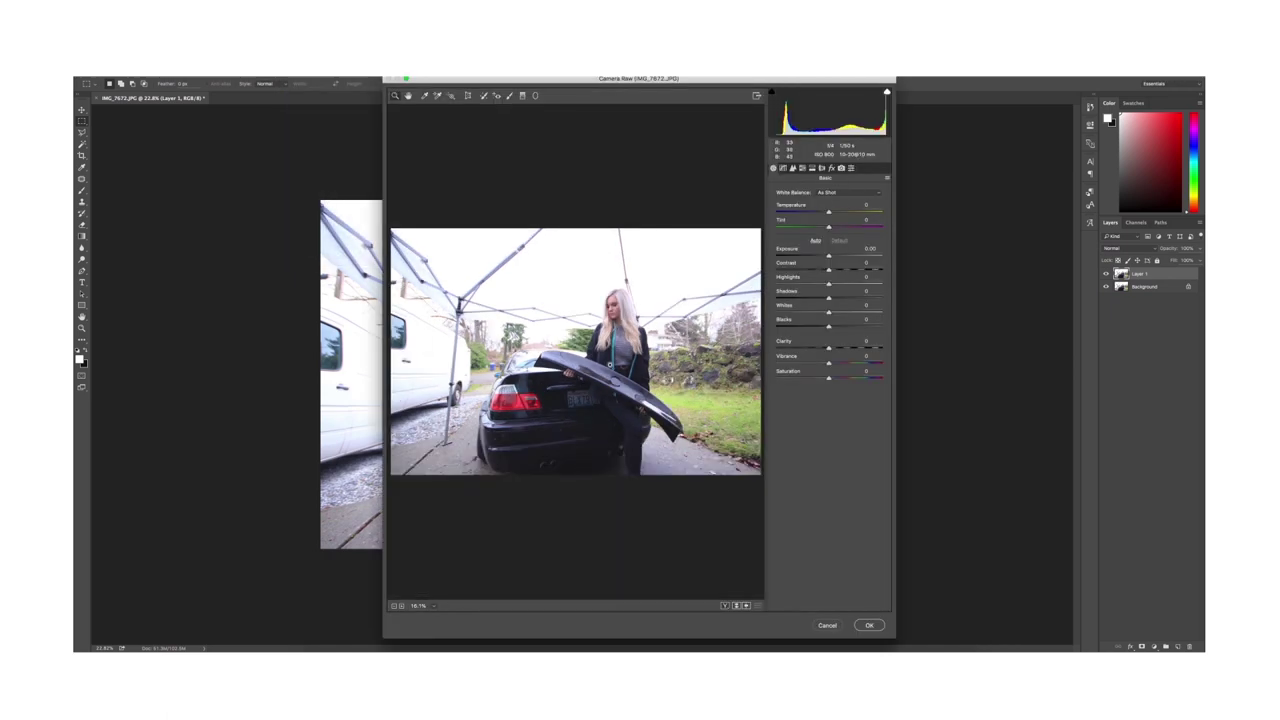
left_click(580, 353)
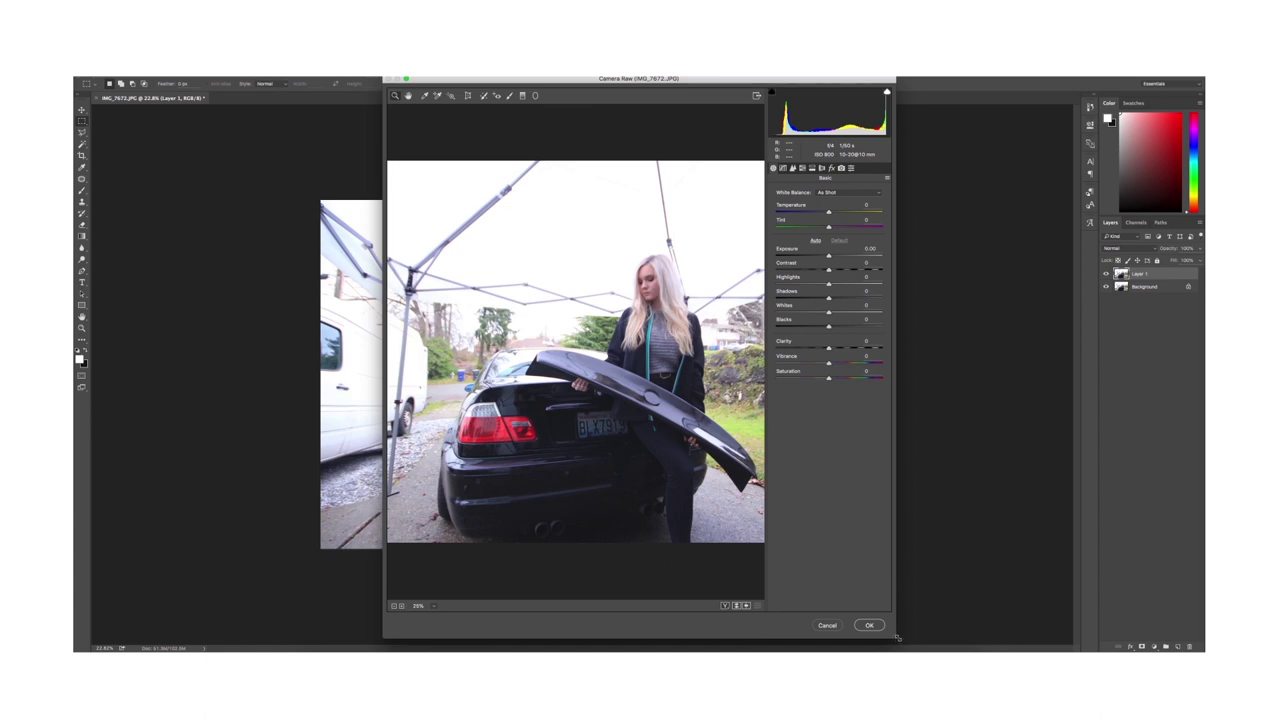
left_click_drag(938, 641, 1192, 654)
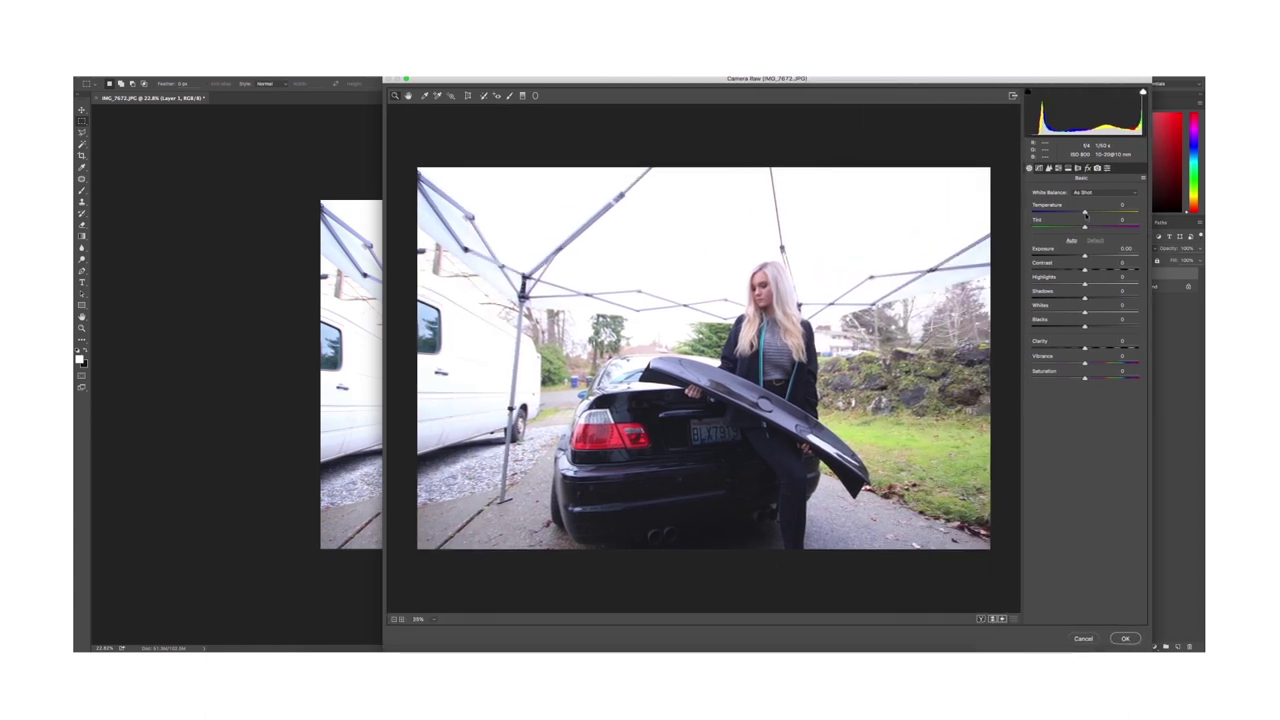
Apply Camera Raw adjustments of Temperature +7, Highlights +11, Shadows -11, Whites -66, Blacks +13 and Clarity +25, with Exposure raised slightly.
left_click_drag(1085, 213, 1089, 213)
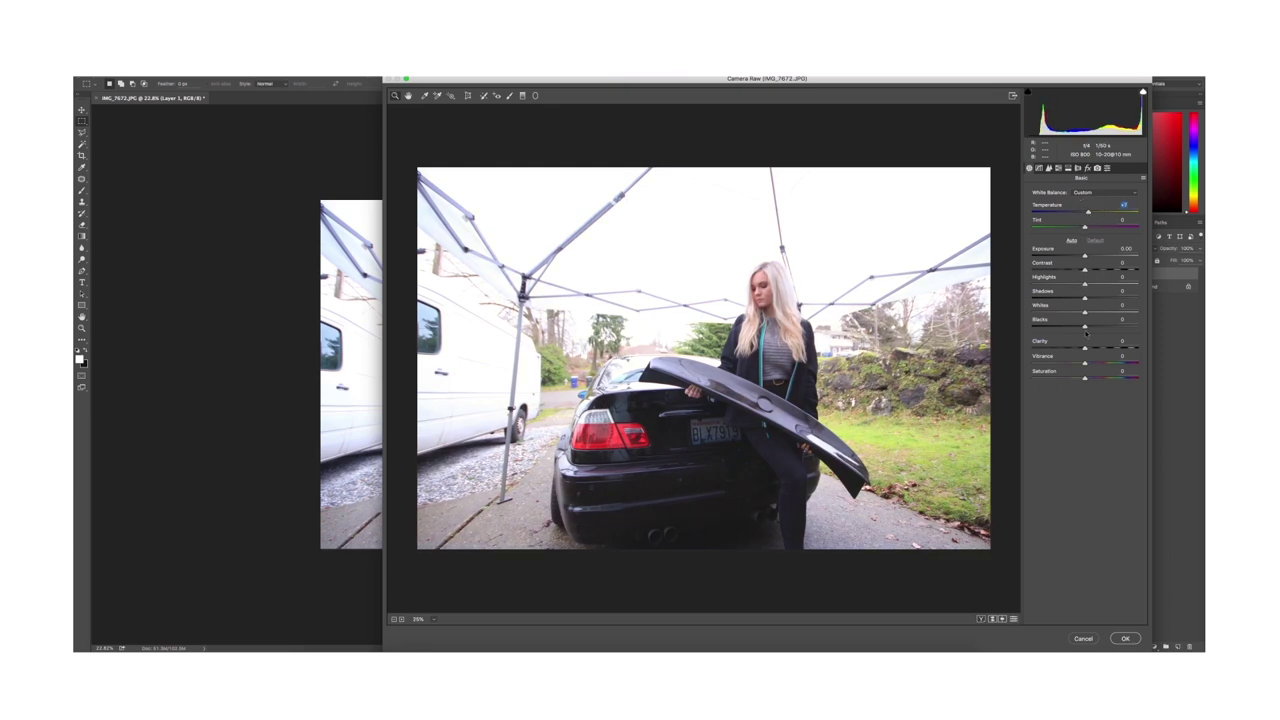
left_click_drag(1086, 328, 1087, 257)
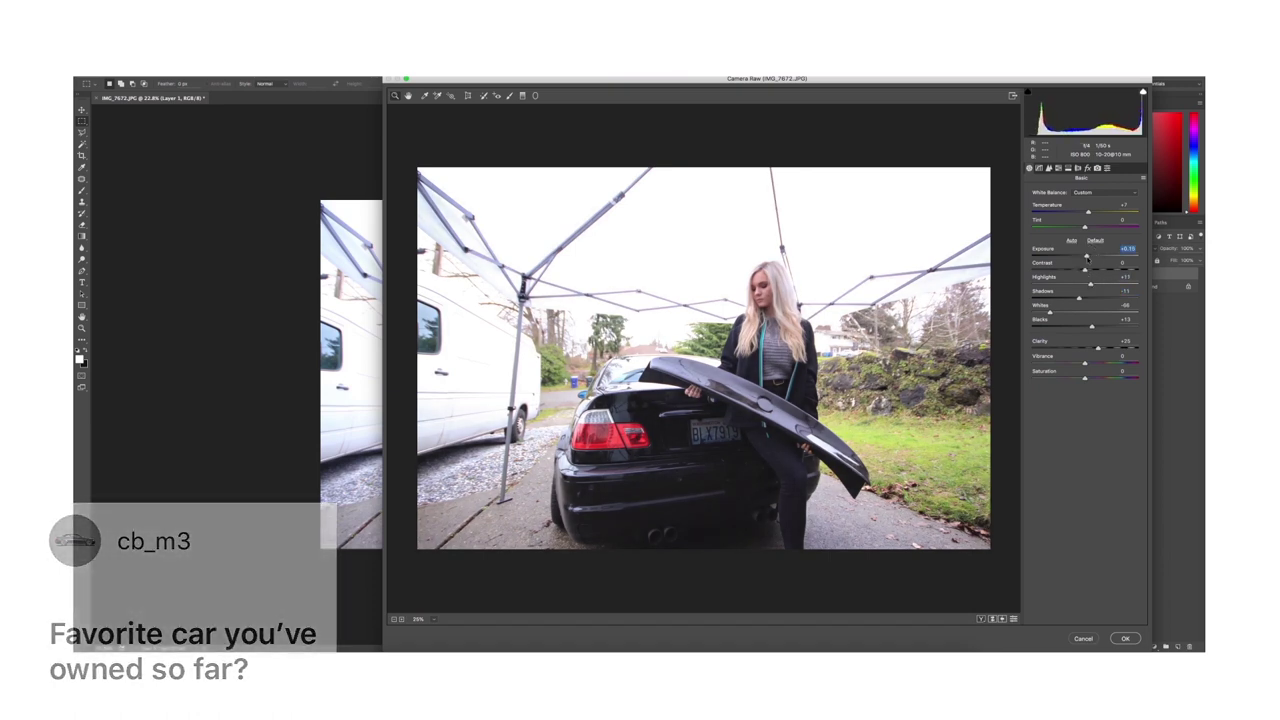
left_click(1124, 638)
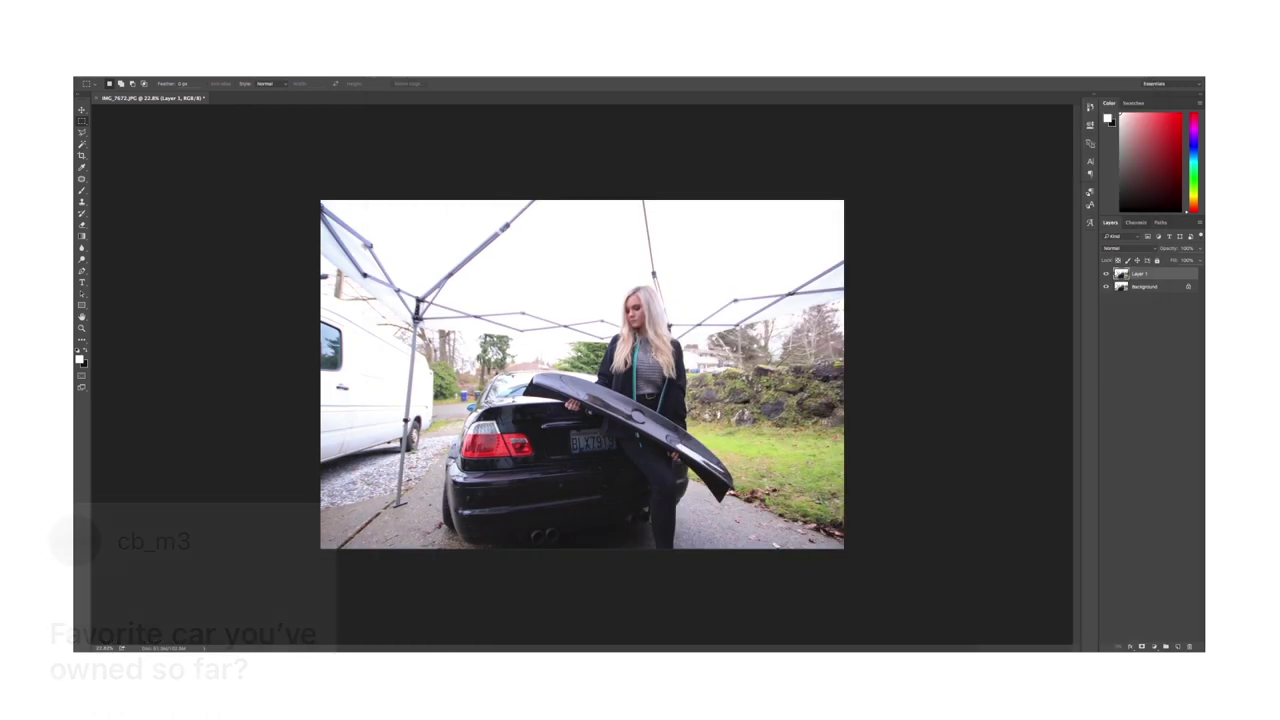
Compare the adjusted photo with the original by hiding and showing Layer 1.
left_click(1107, 275)
left_click(1107, 275)
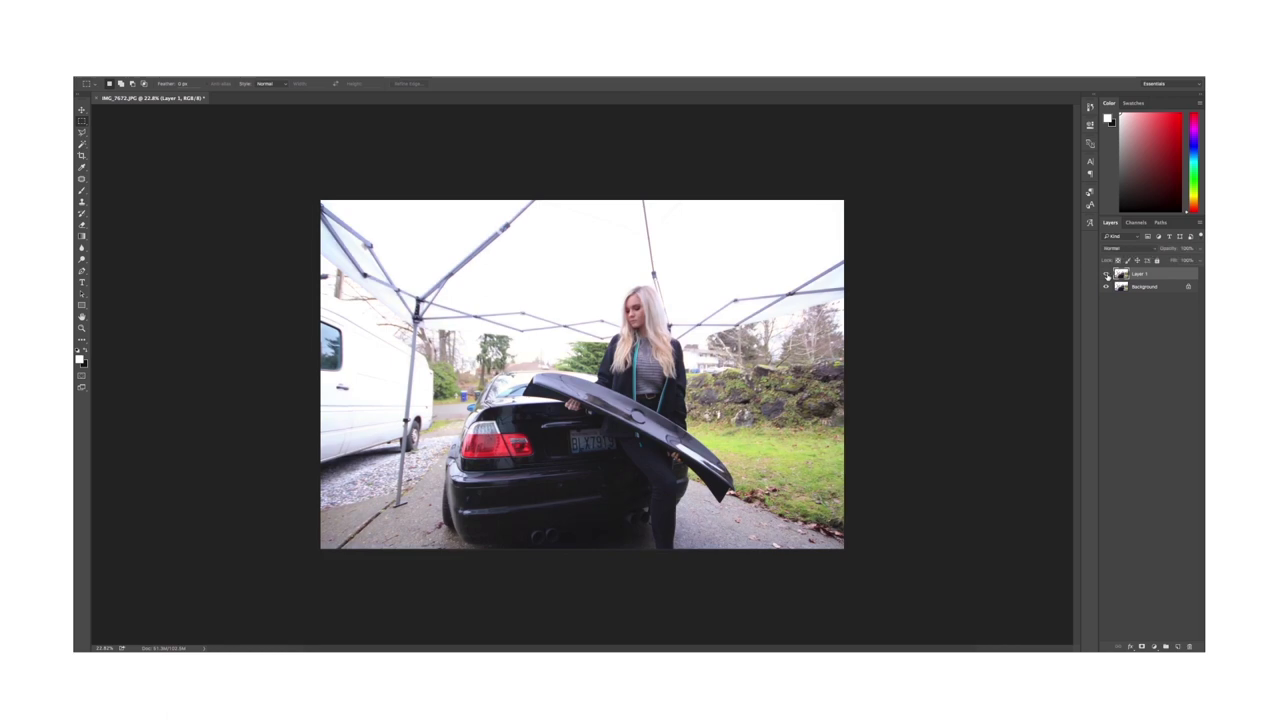
left_click(1106, 274)
left_click(1106, 274)
Add a new empty layer above Layer 1 and start a Polygonal Lasso outline up the car's side and along its roof.
scroll(562, 434, "up", 3)
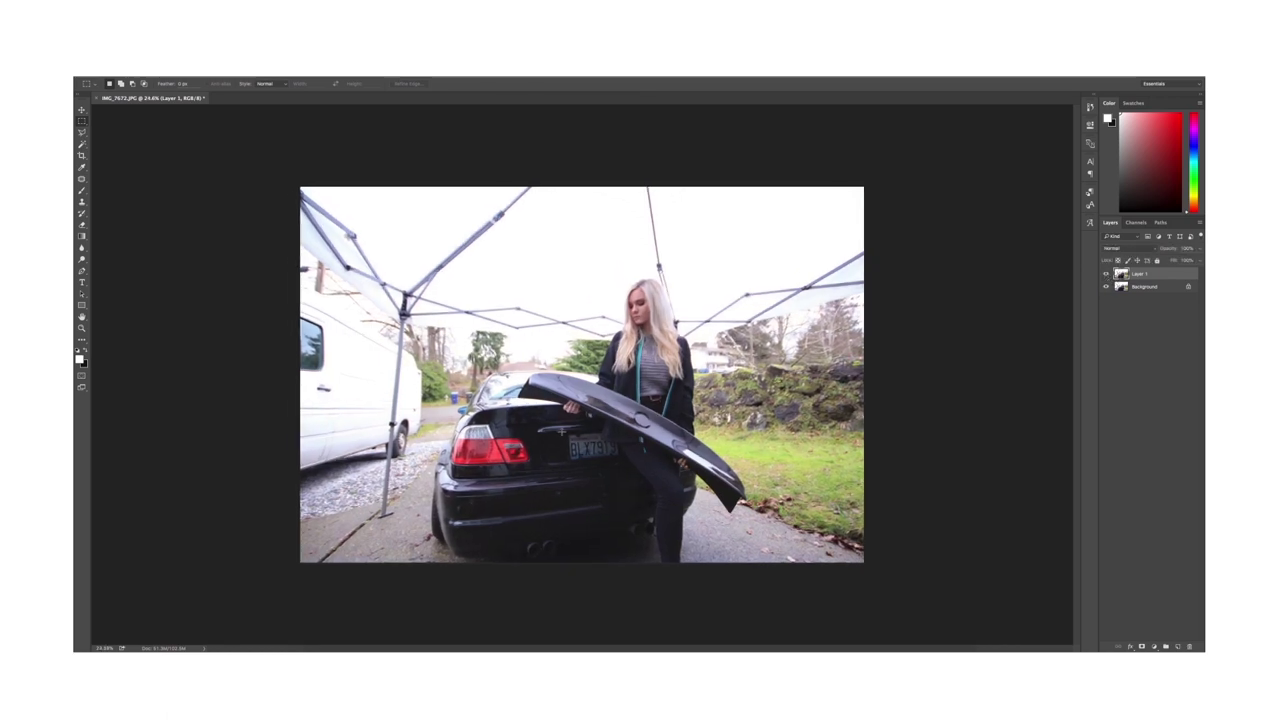
left_click(1178, 646)
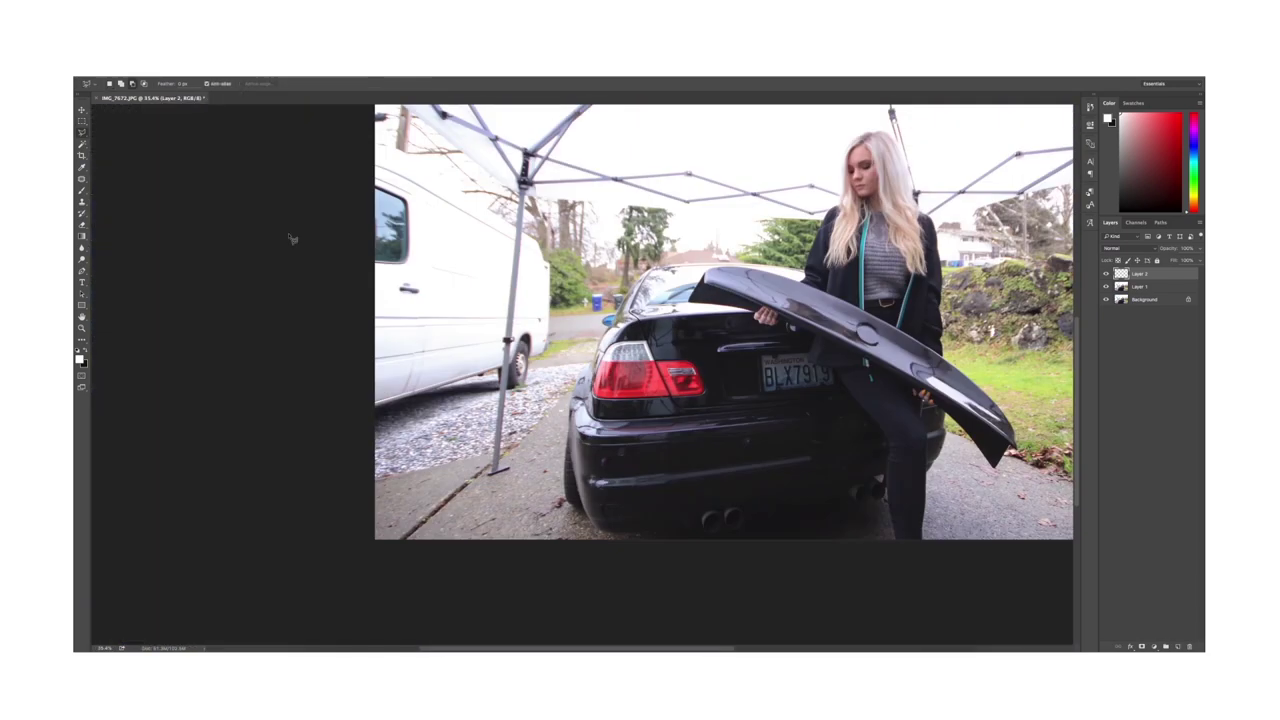
scroll(354, 462, "right", 2)
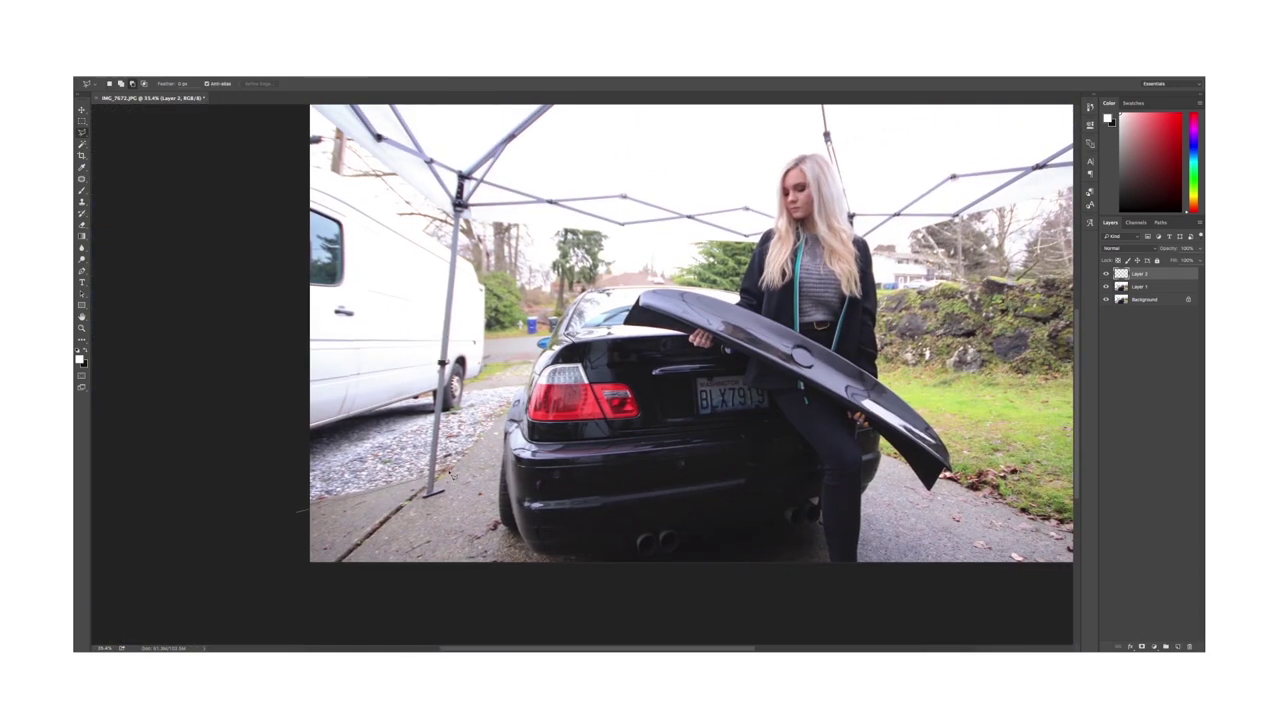
scroll(510, 410, "up", 2)
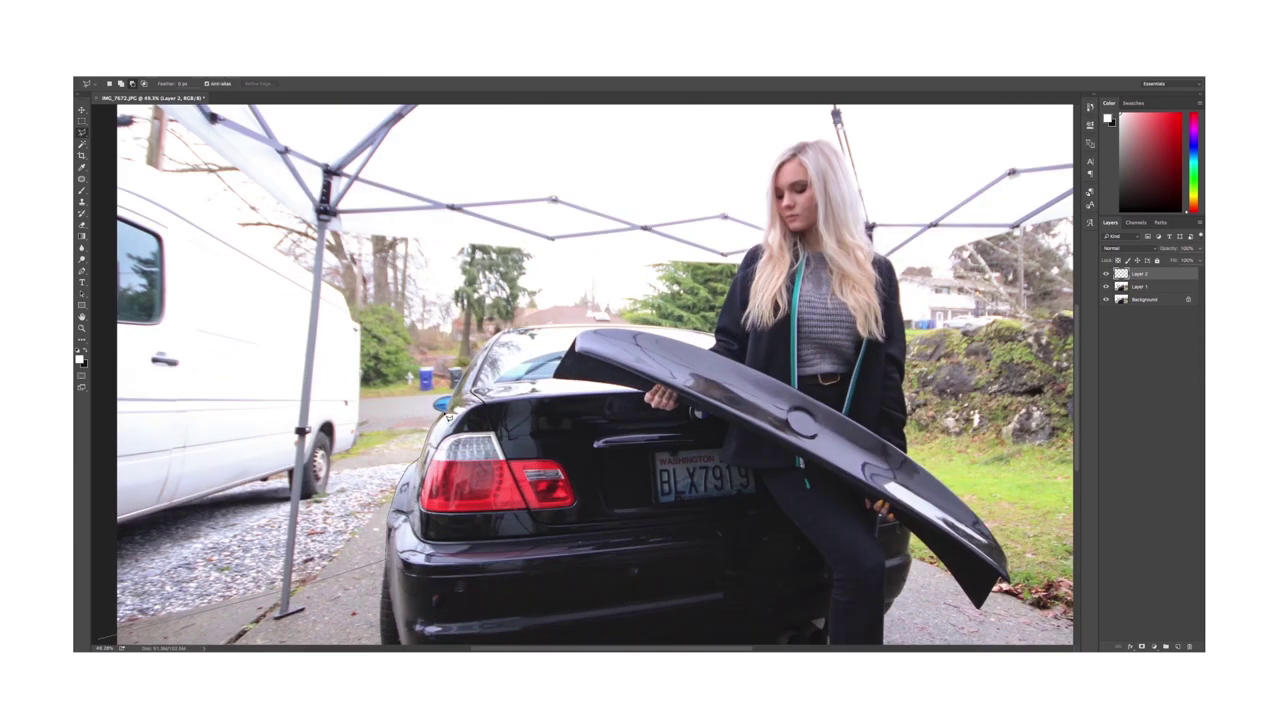
scroll(444, 414, "up", 5)
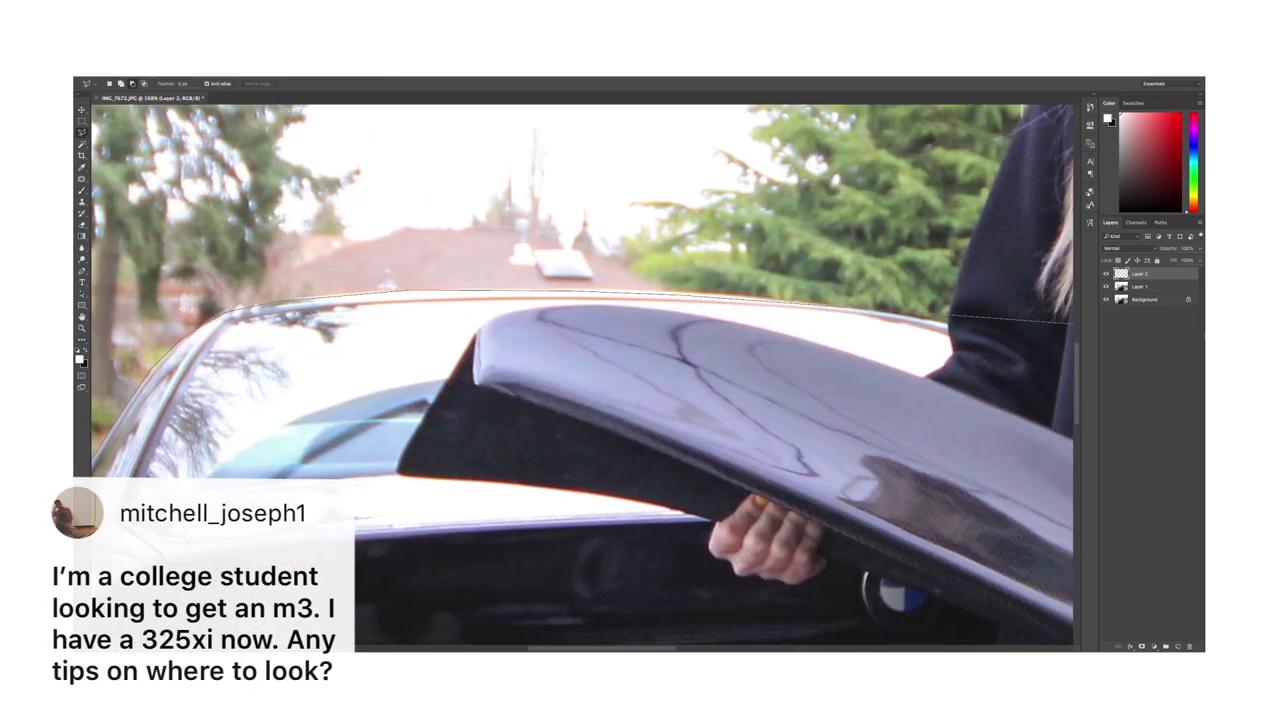
Continue the lasso outline over the woman's shoulder and around her hair to the opposite shoulder.
scroll(948, 318, "right", 3)
scroll(860, 320, "up", 5)
left_click(831, 277)
scroll(840, 270, "up", 4)
left_click(700, 382)
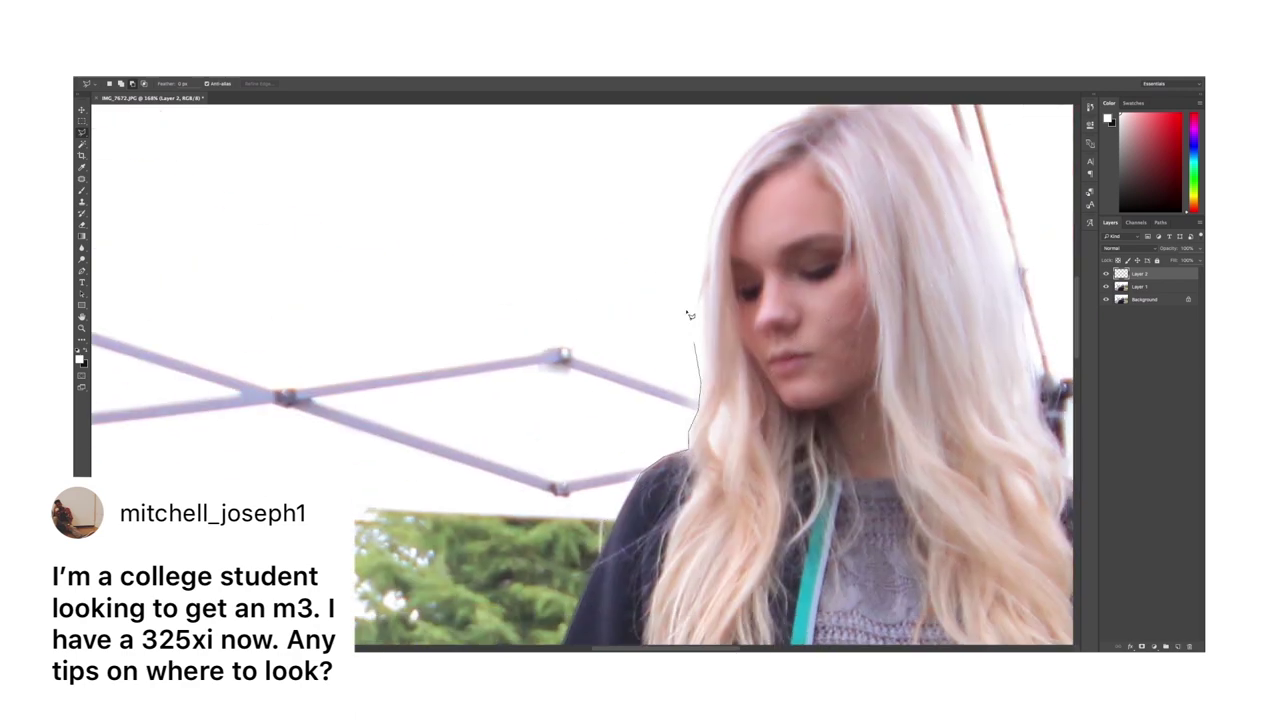
left_click(683, 309)
scroll(600, 400, "right", 4)
scroll(600, 400, "up", 3)
left_click(423, 414)
left_click(661, 320)
left_click(722, 425)
scroll(755, 575, "down", 3)
left_click(739, 486)
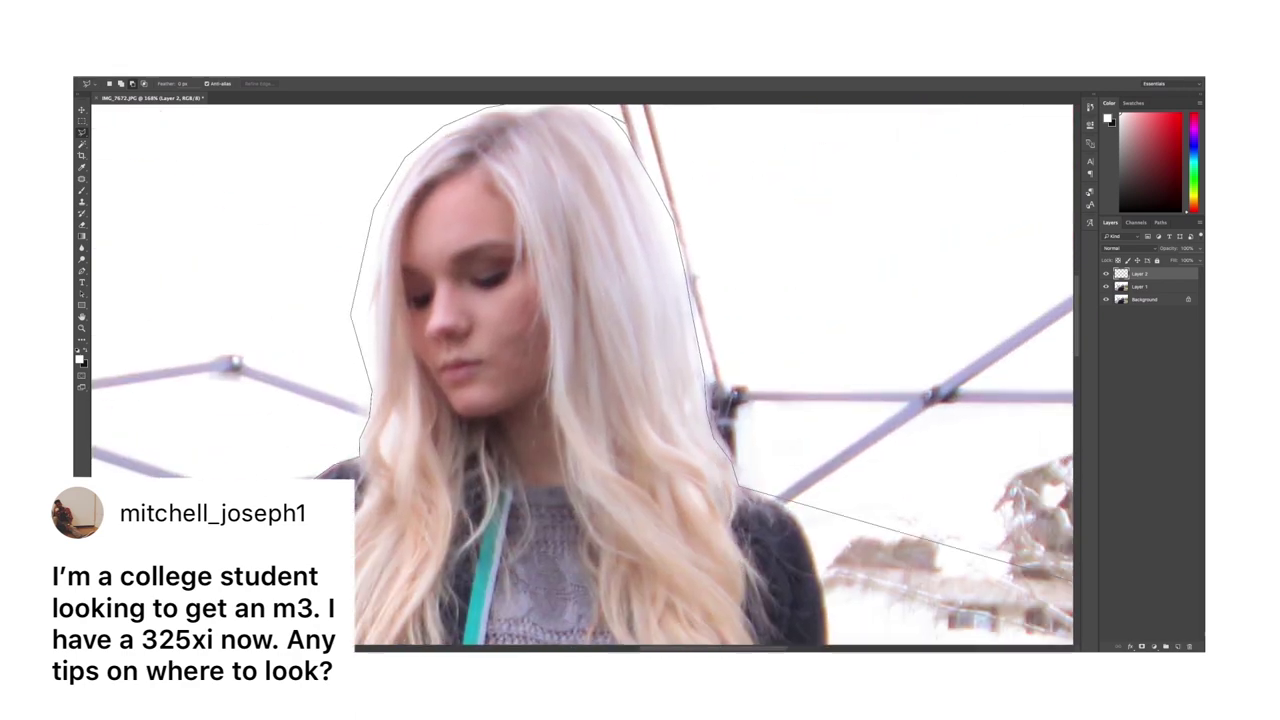
Trace down the woman's other arm and along the trunk lid's edge, then close the selection around the pavement below the photo.
scroll(740, 490, "right", 4)
scroll(740, 490, "down", 3)
scroll(610, 480, "down", 5)
left_click(530, 215)
scroll(548, 392, "down", 10)
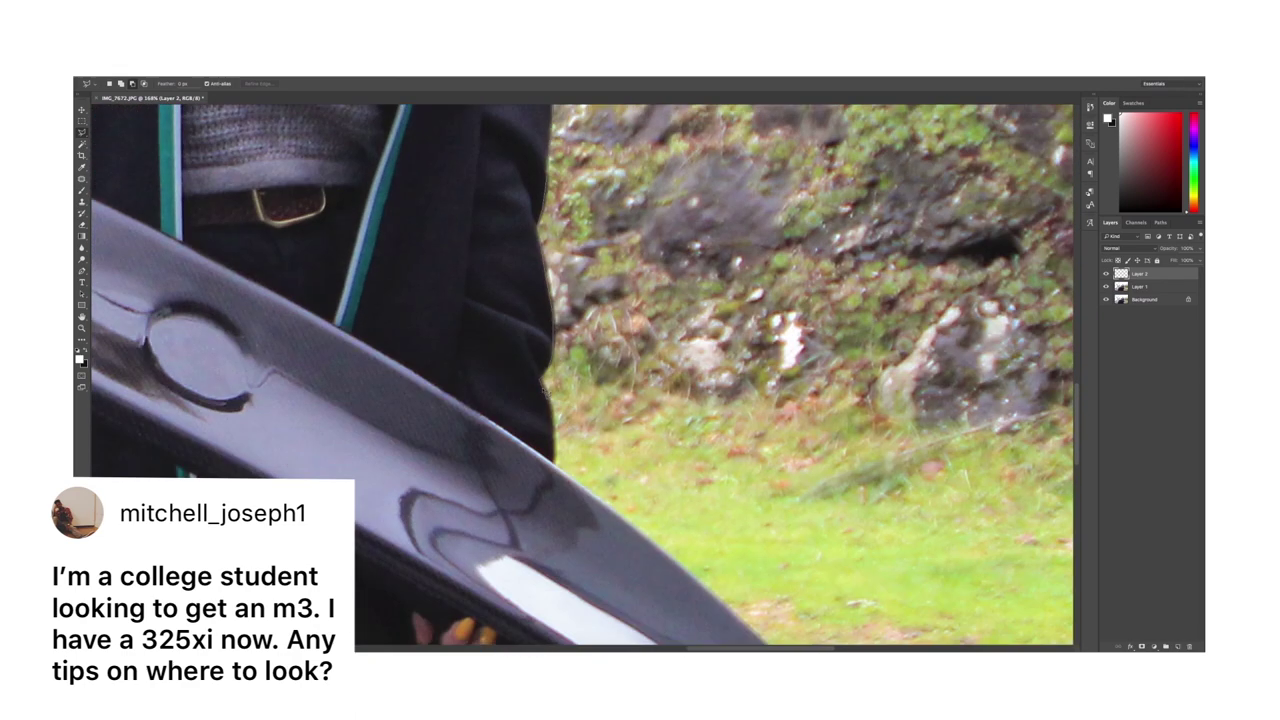
scroll(725, 406, "down", 3)
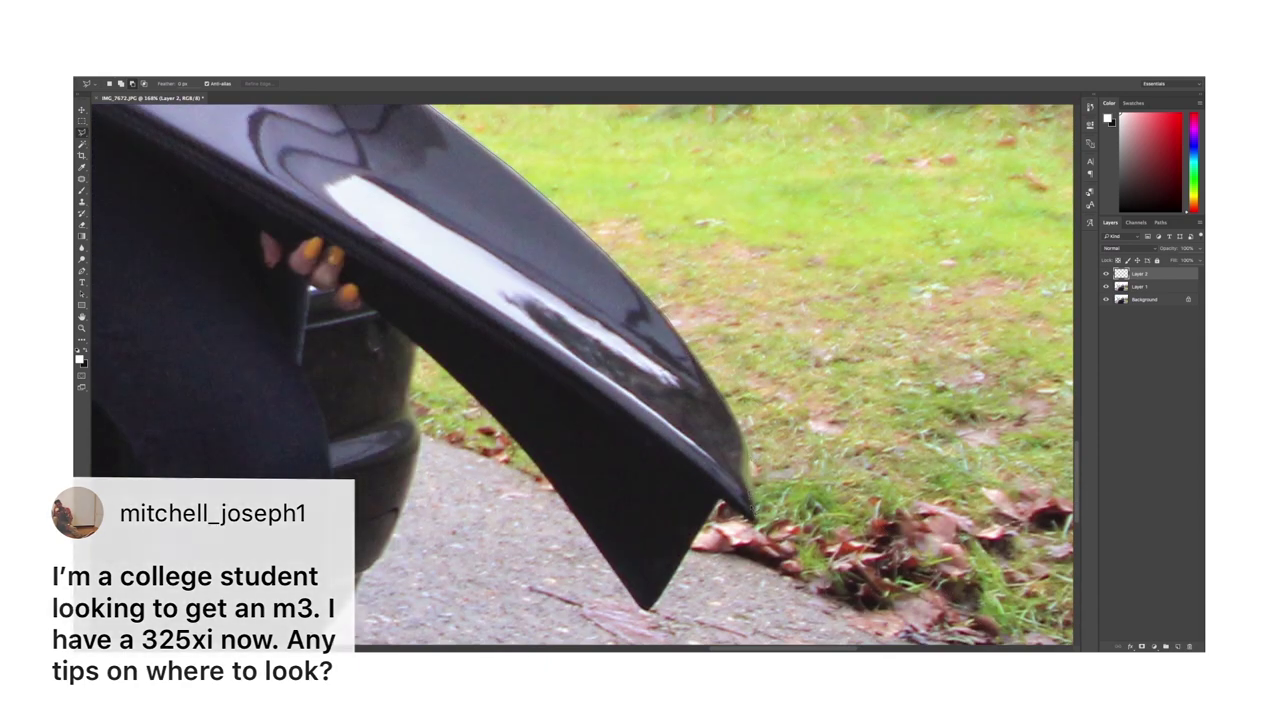
scroll(726, 406, "down", 2)
scroll(413, 353, "down", 10)
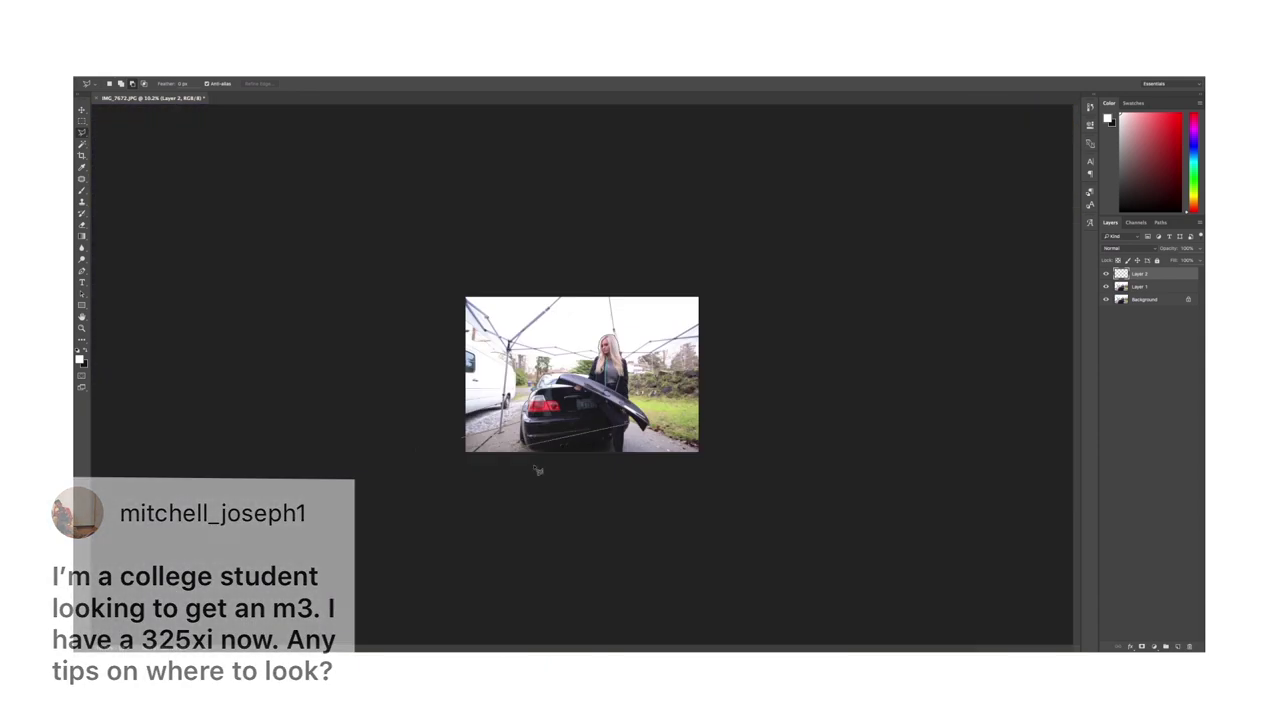
scroll(537, 469, "up", 5)
left_click(937, 592)
scroll(657, 343, "up", 3)
left_click(657, 343)
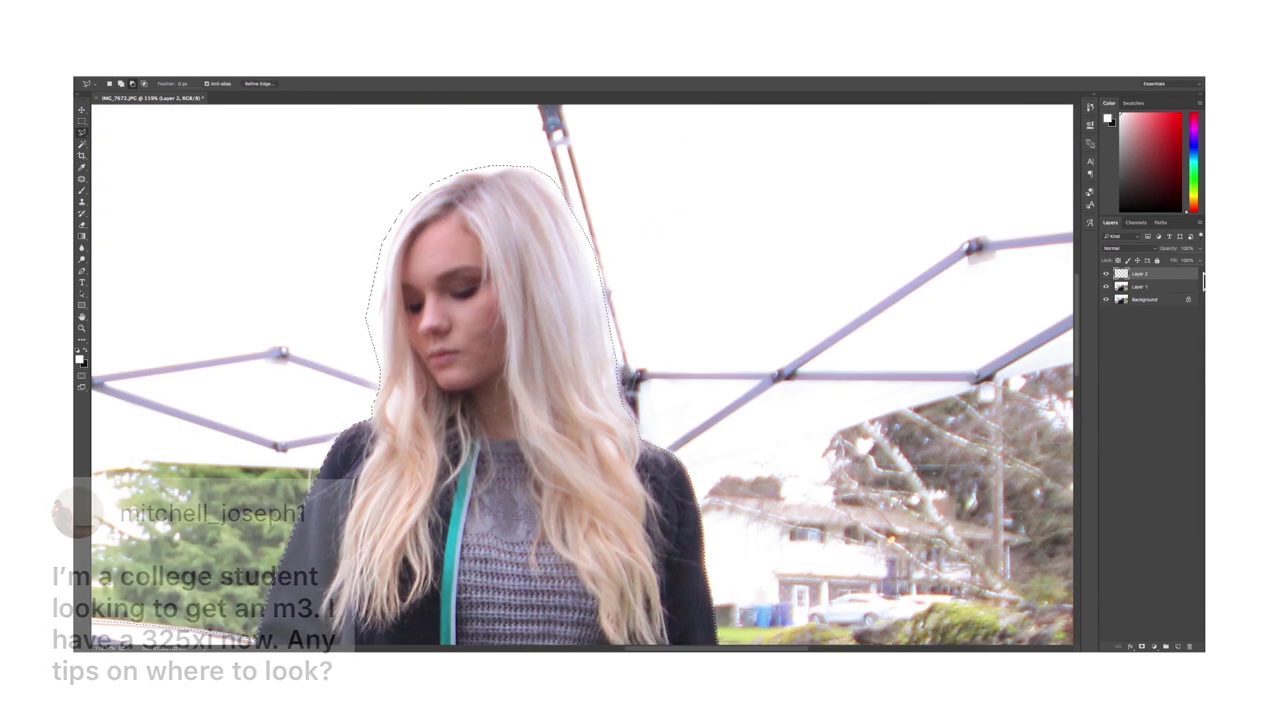
Make Layer 1 active and open Refine Edge for the selection, raising the edge-detection radius.
key("alt+bracketleft")
left_click_drag(739, 414, 773, 380)
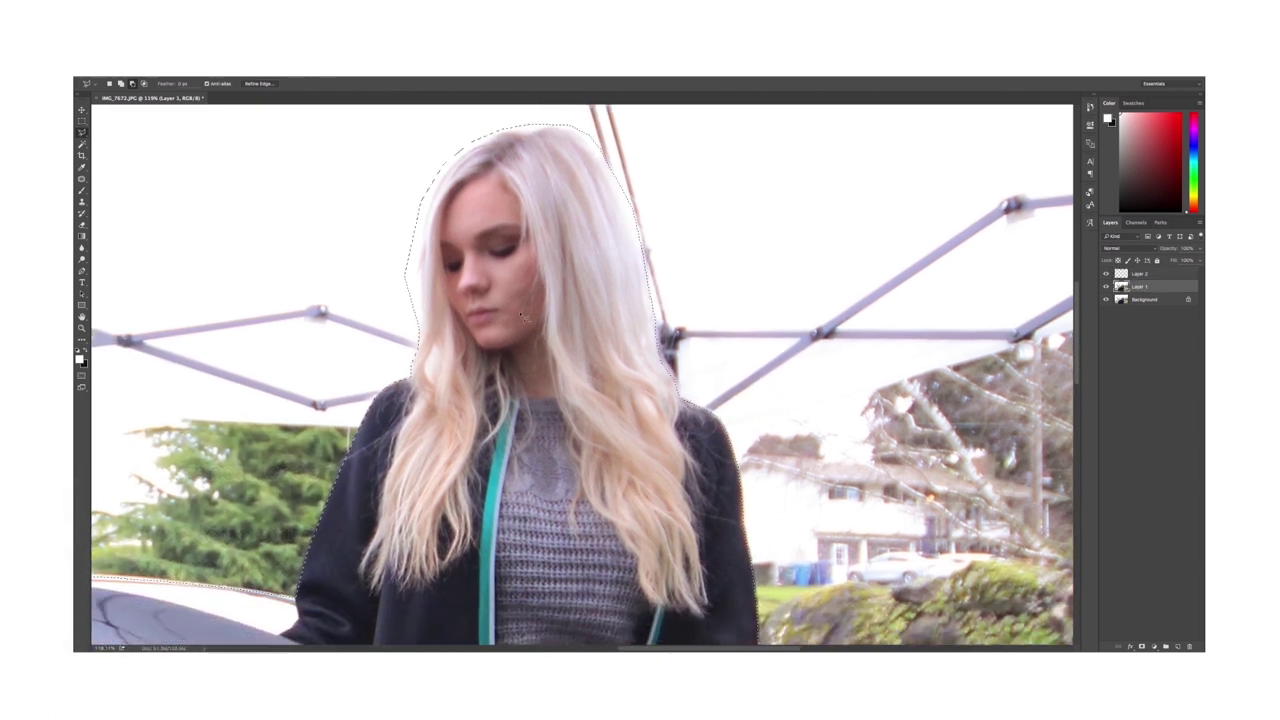
left_click(266, 87)
left_click(258, 84)
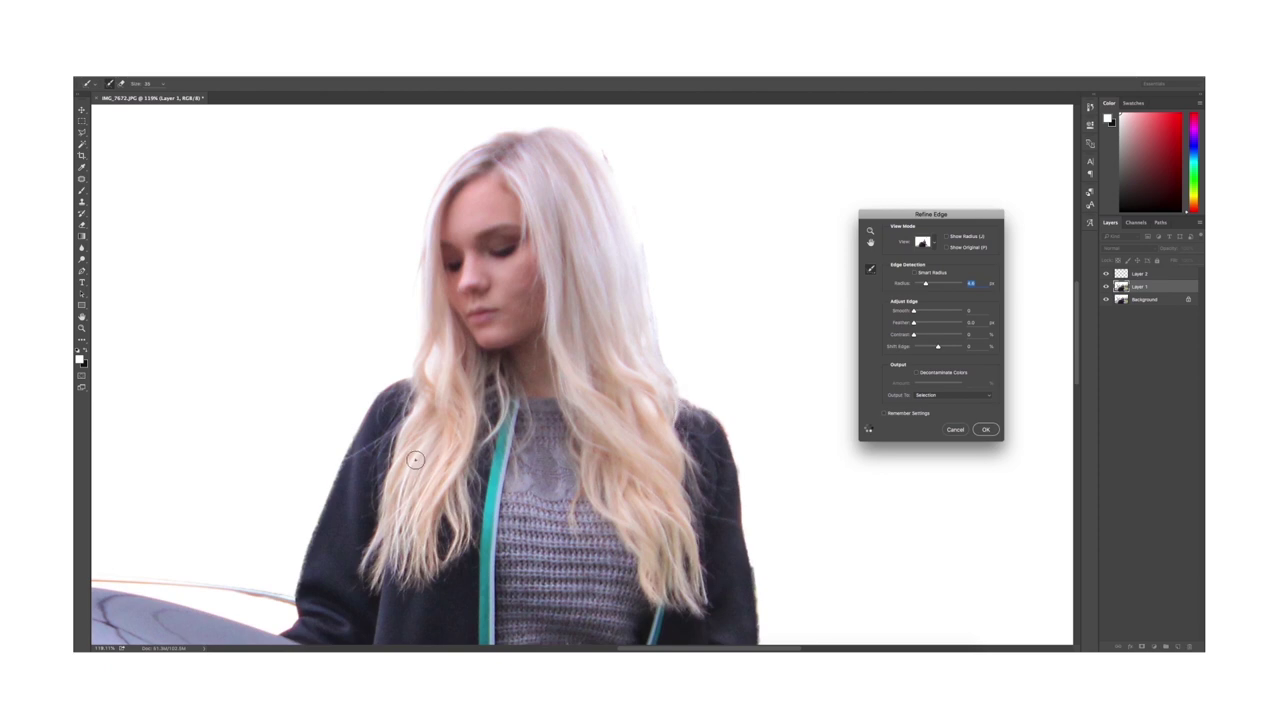
Inspect the refined edge along the hair, coat, trunk lid and rear of the car.
left_click_drag(398, 504, 592, 340)
left_click_drag(592, 518, 604, 434)
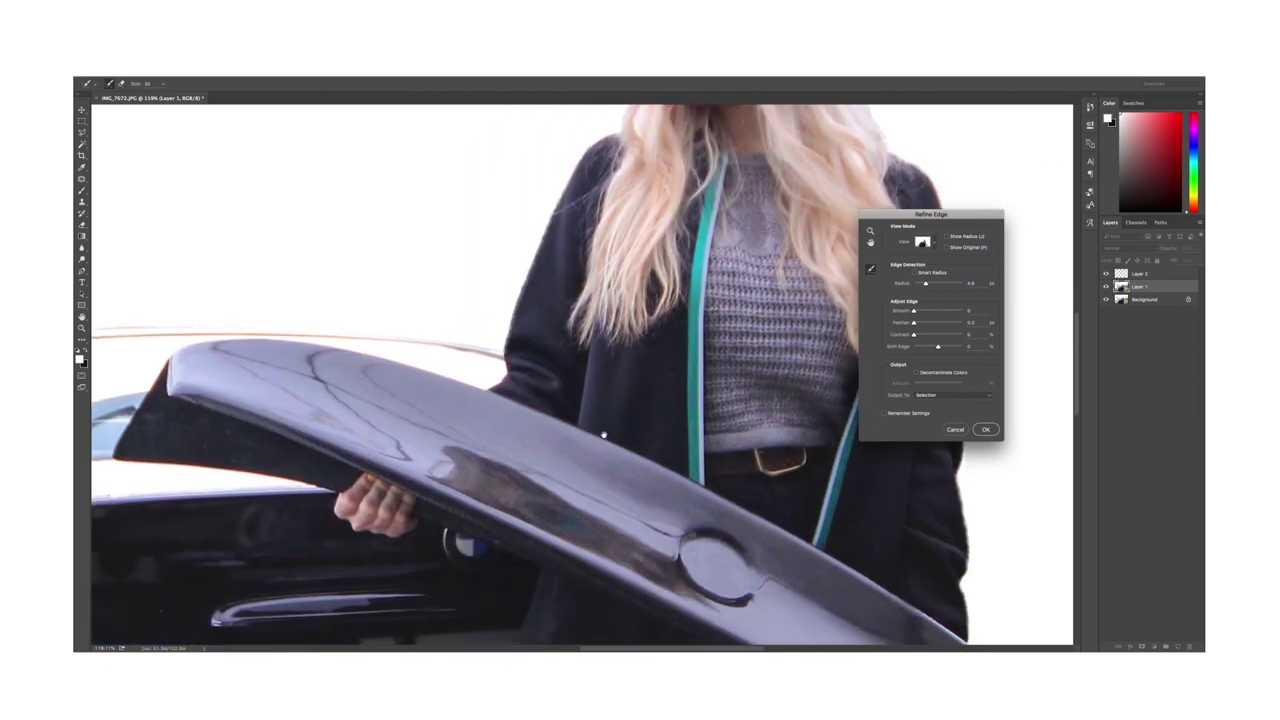
scroll(603, 435, "down", 1)
scroll(807, 368, "right", 5)
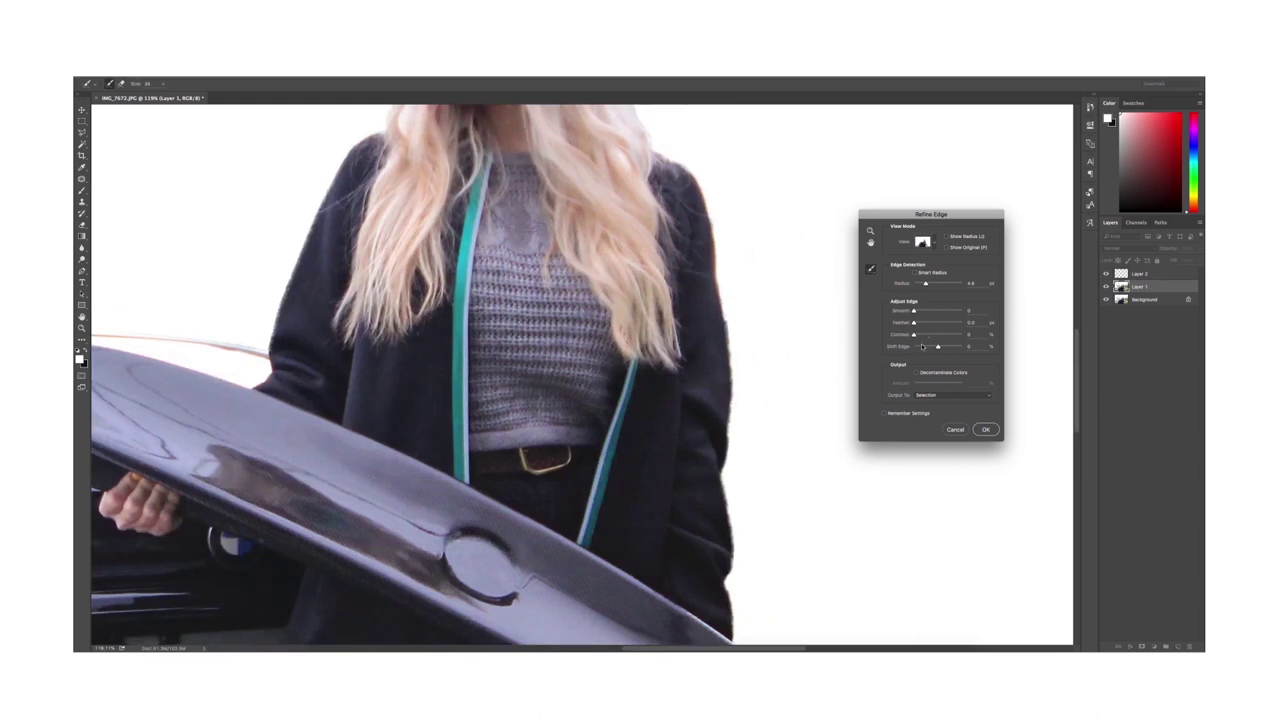
left_click_drag(730, 531, 680, 320)
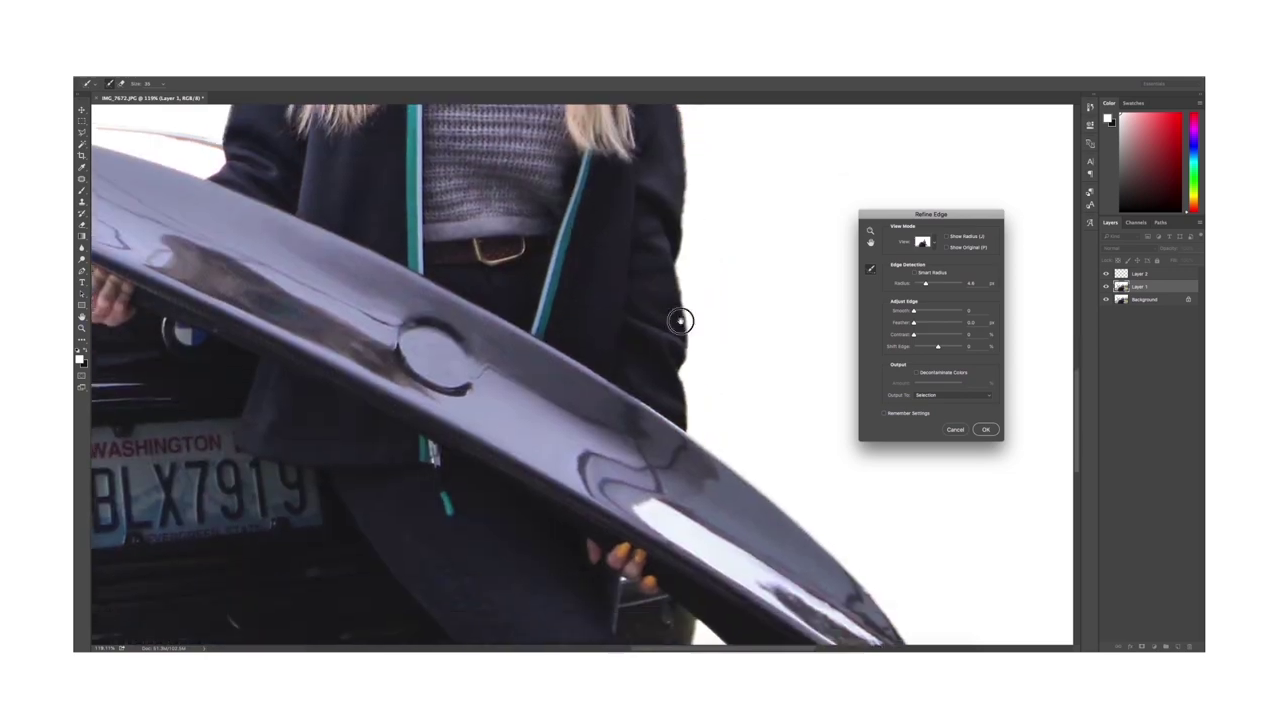
left_click_drag(677, 543, 534, 286)
left_click_drag(540, 417, 992, 377)
scroll(362, 402, "left", 8)
scroll(477, 434, "up", 10)
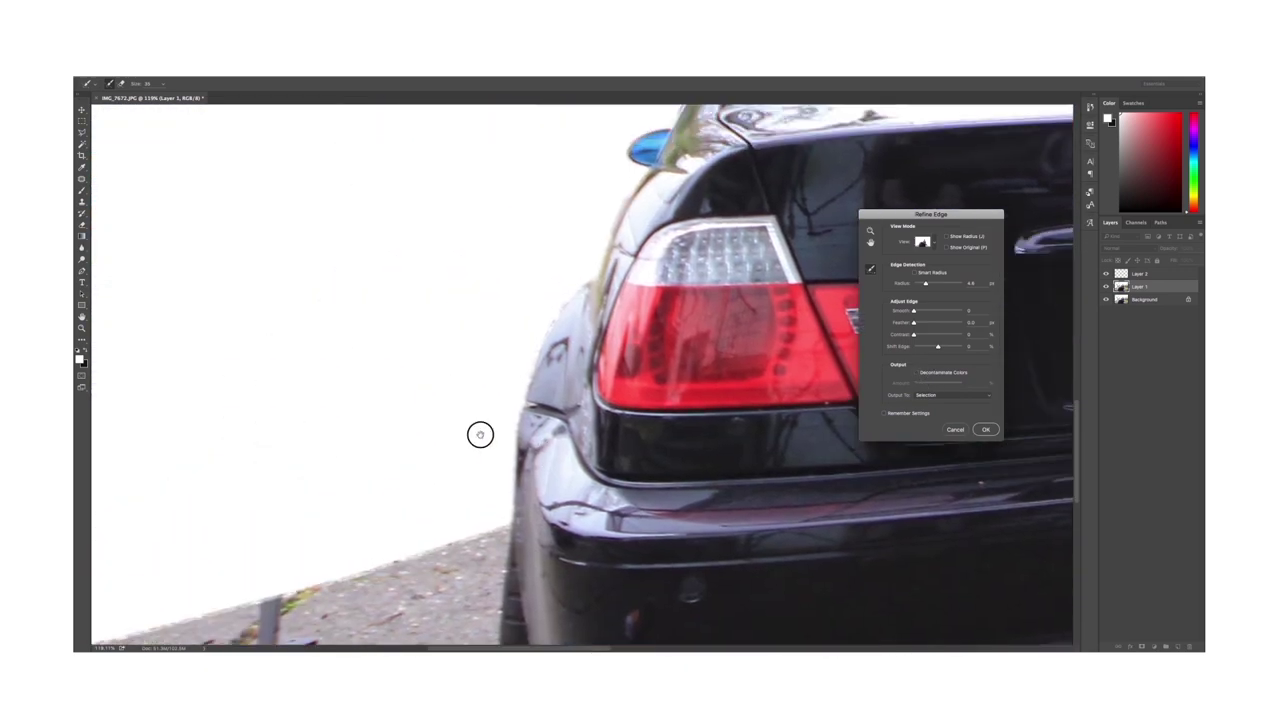
Compare the refined cutout with the original selection around the car's roof, mirror and taillight using Show Original.
left_click(947, 248)
left_click(948, 248)
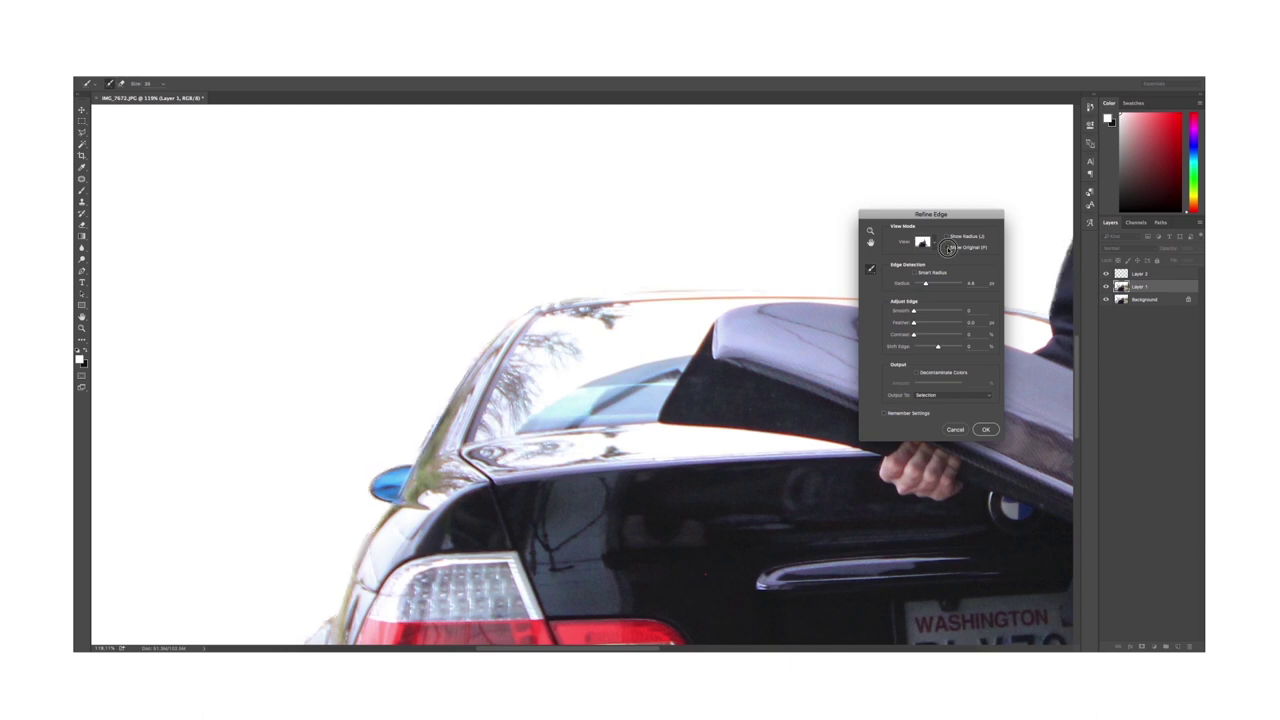
left_click(948, 248)
left_click(948, 249)
scroll(680, 377, "down", 5)
scroll(690, 360, "left", 3)
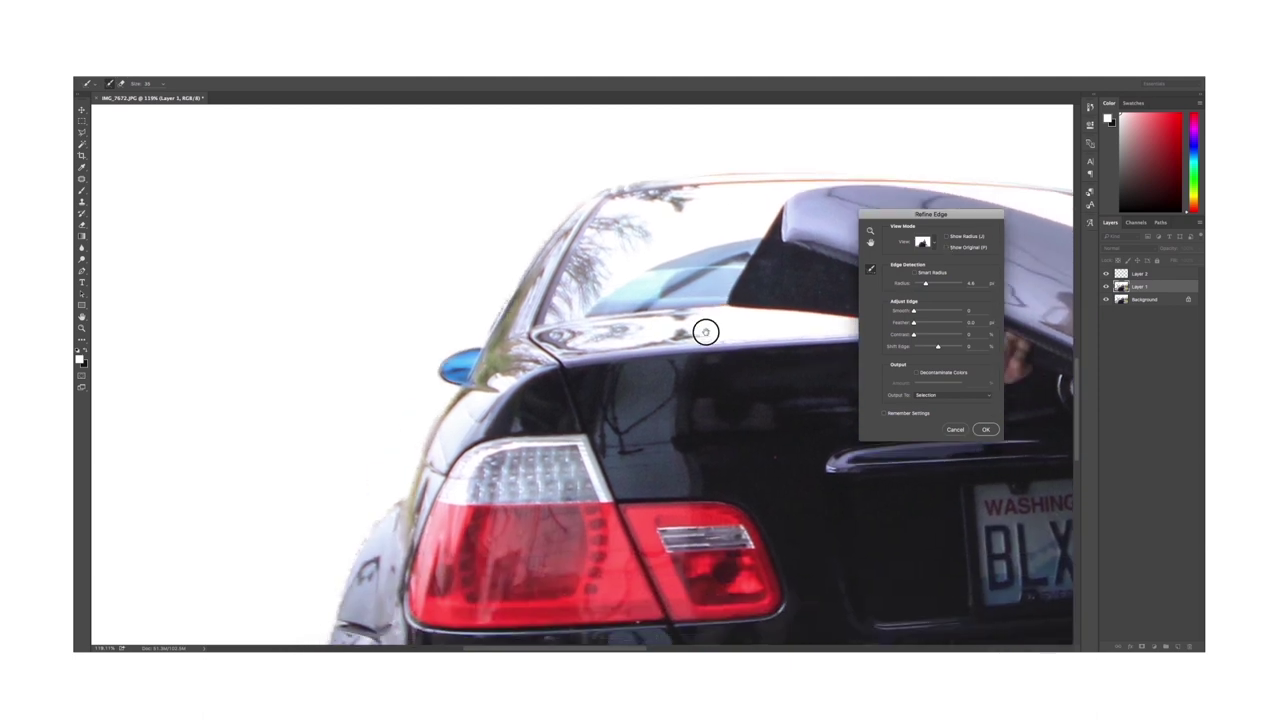
scroll(711, 330, "up", 1)
left_click(948, 249)
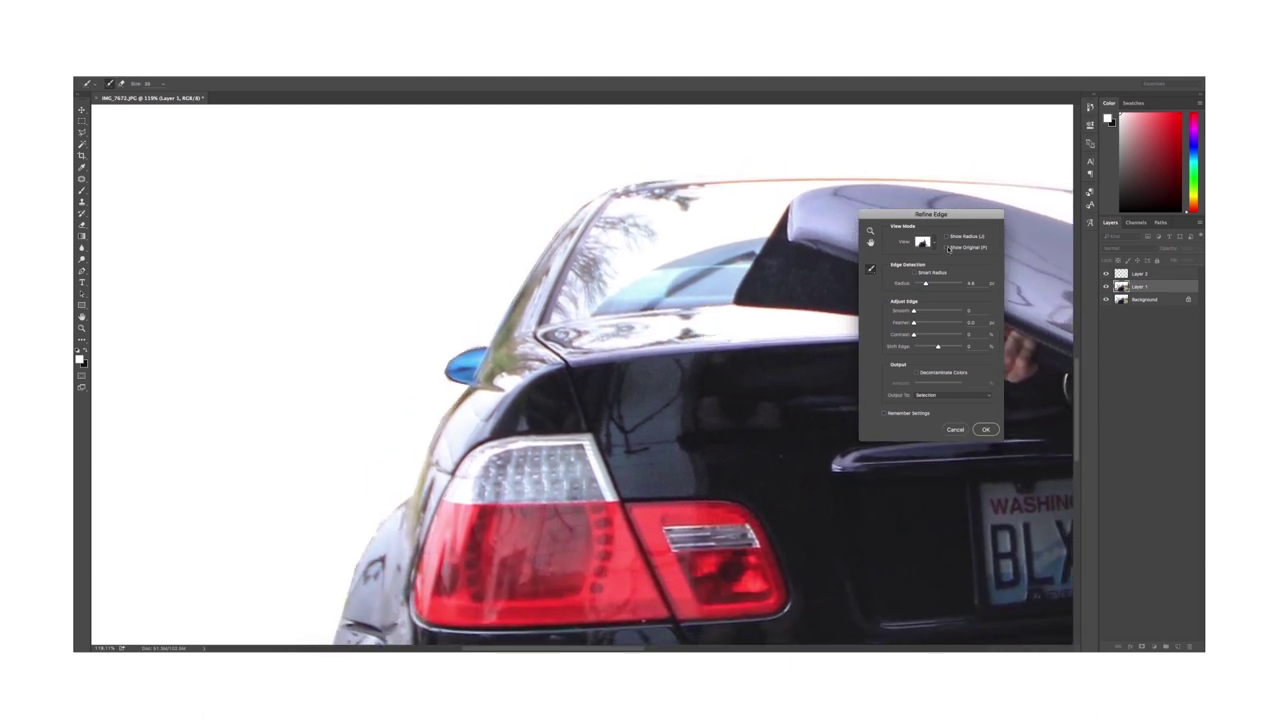
left_click(948, 249)
left_click(948, 249)
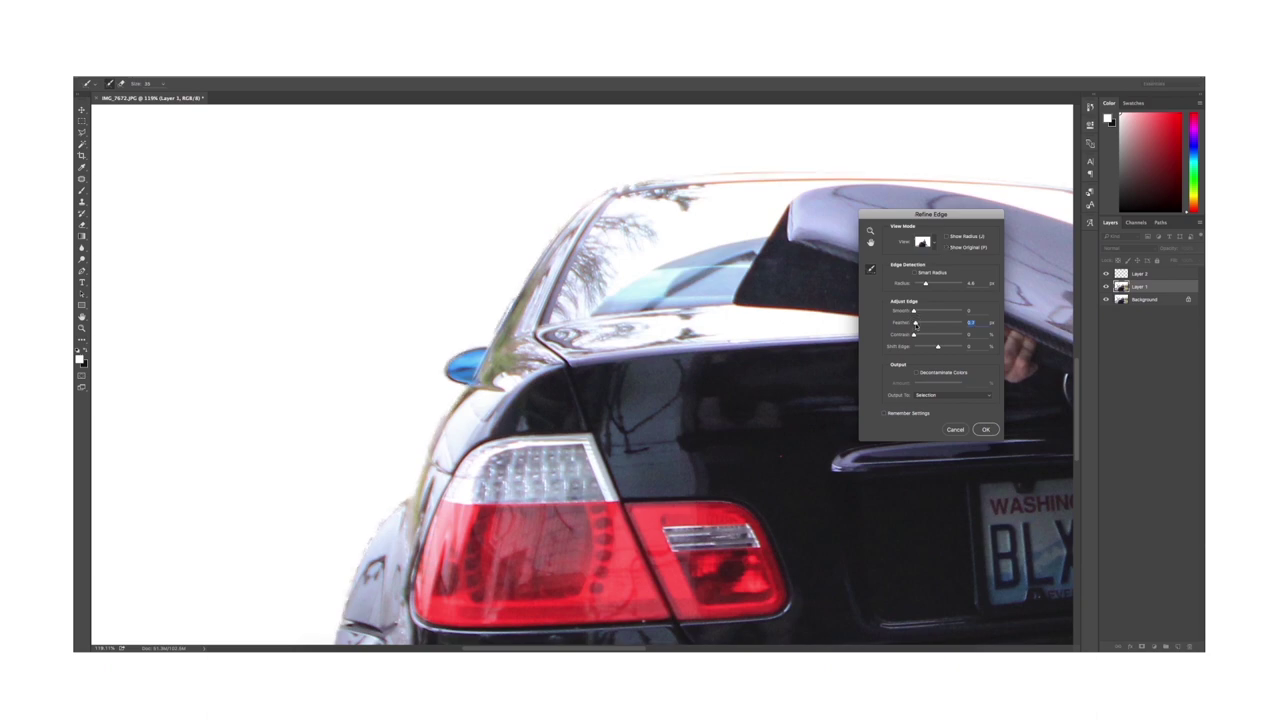
Apply the edge refinement with a slight feather and copy the selected car, woman and pavement to a new layer.
left_click(987, 430)
scroll(780, 430, "down", 10)
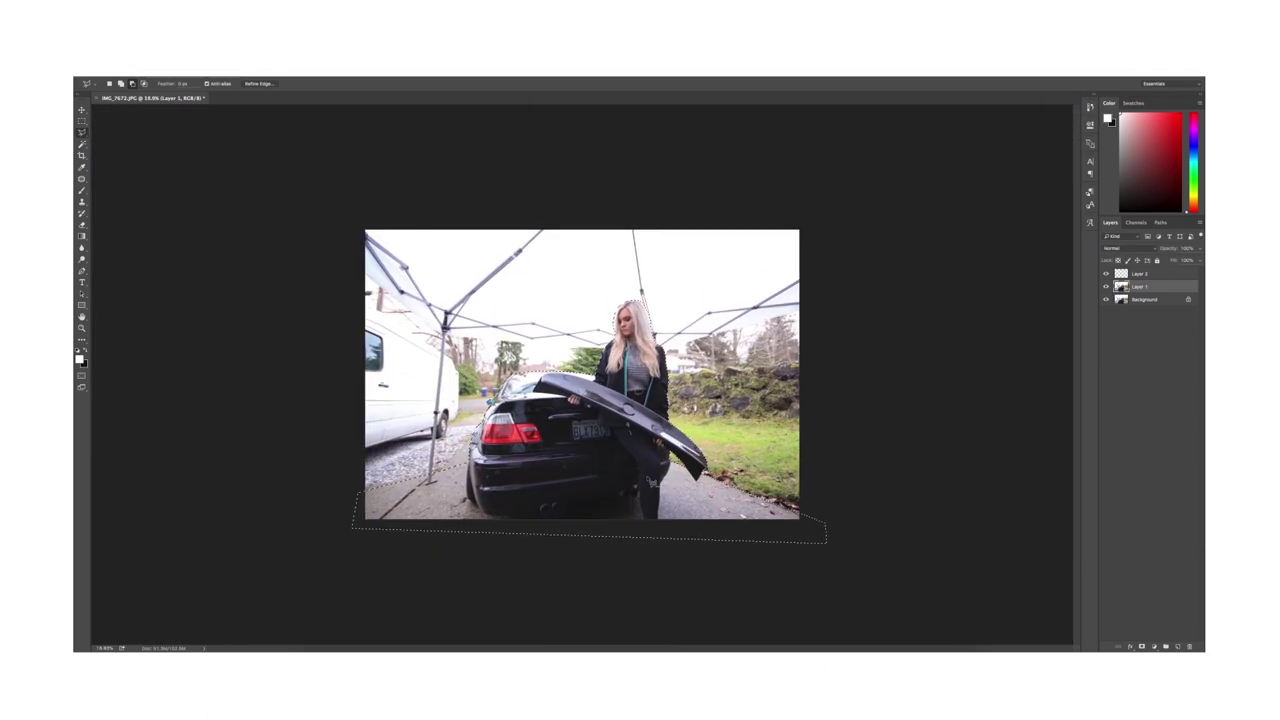
key("super+j")
Place the empty Layer 2 directly beneath the cutout layer and set the Gradient tool to the Foreground to Transparent preset.
scroll(647, 480, "up", 4)
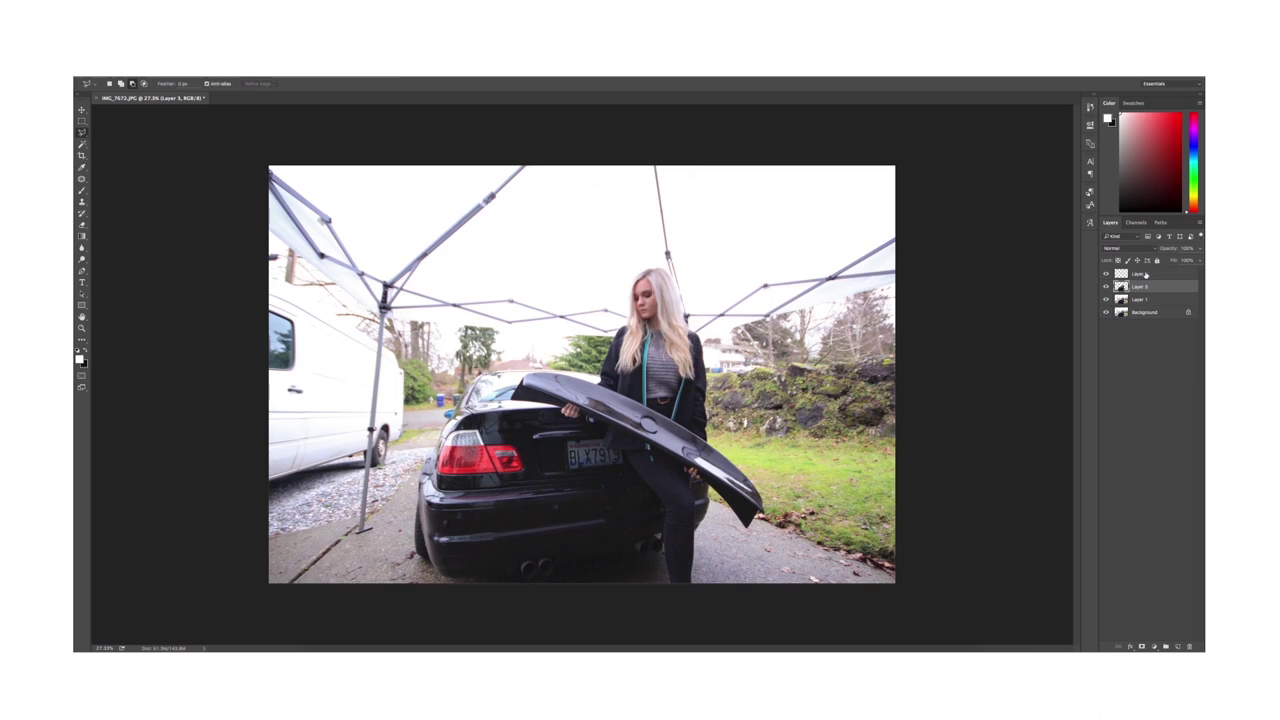
left_click_drag(1143, 287, 1142, 294)
left_click(82, 236)
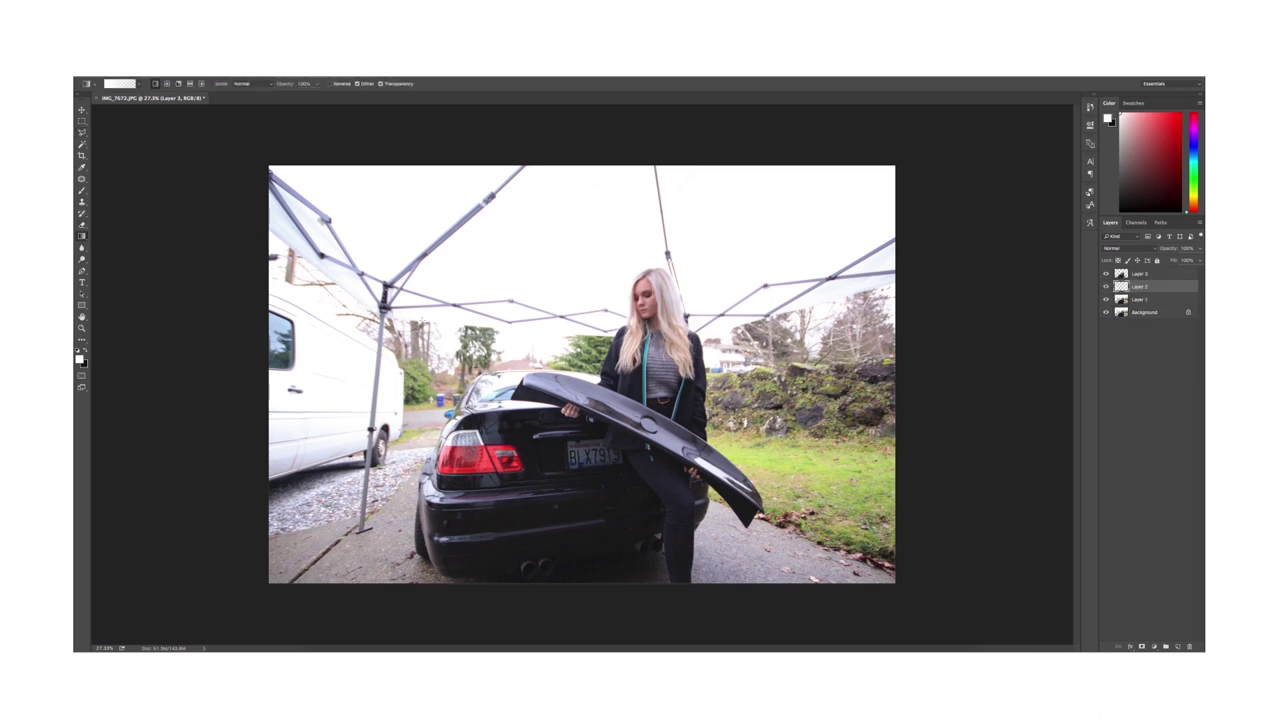
left_click(128, 83)
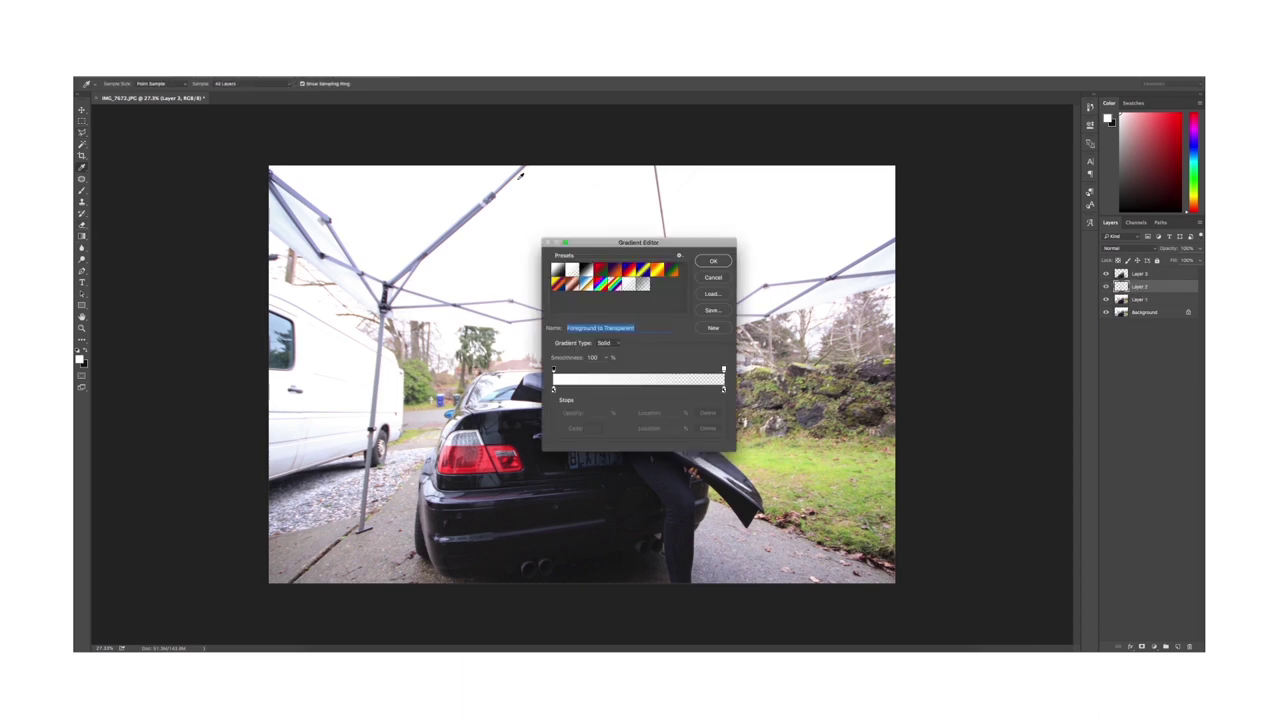
left_click(712, 261)
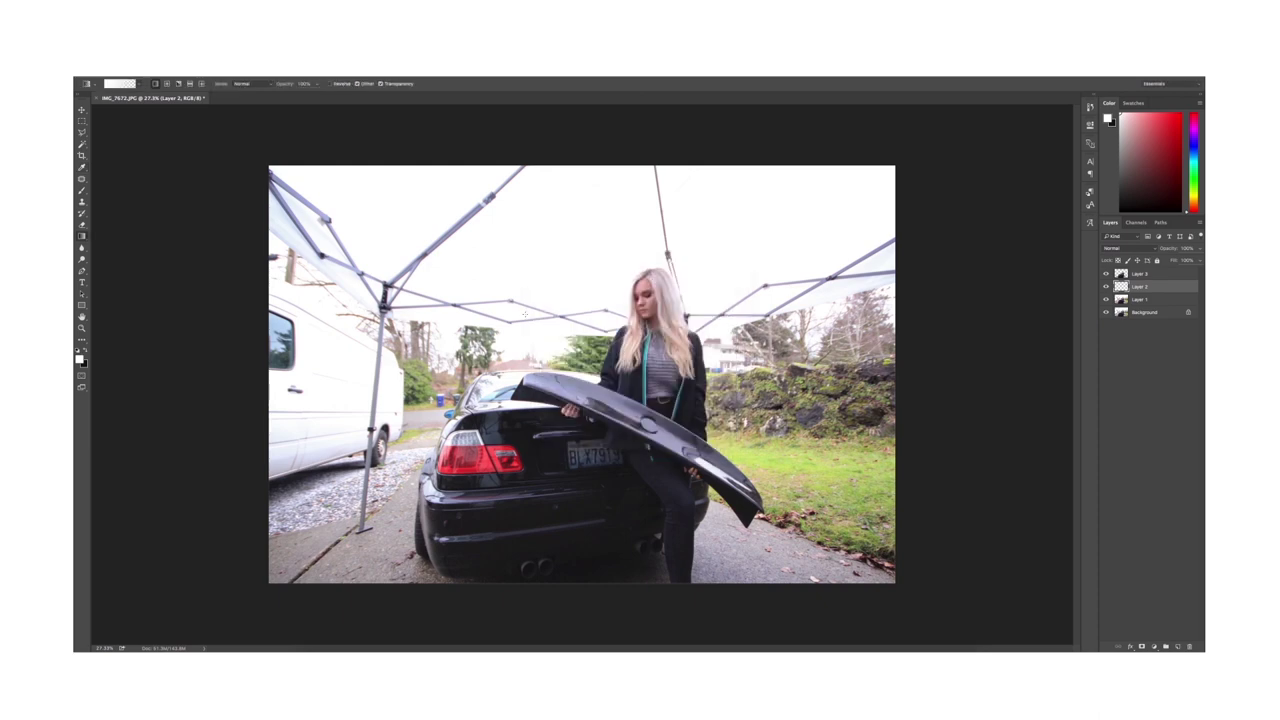
Draw a white-to-transparent gradient on Layer 2 from the sky down to the car's rear bumper.
left_click_drag(523, 300, 505, 532)
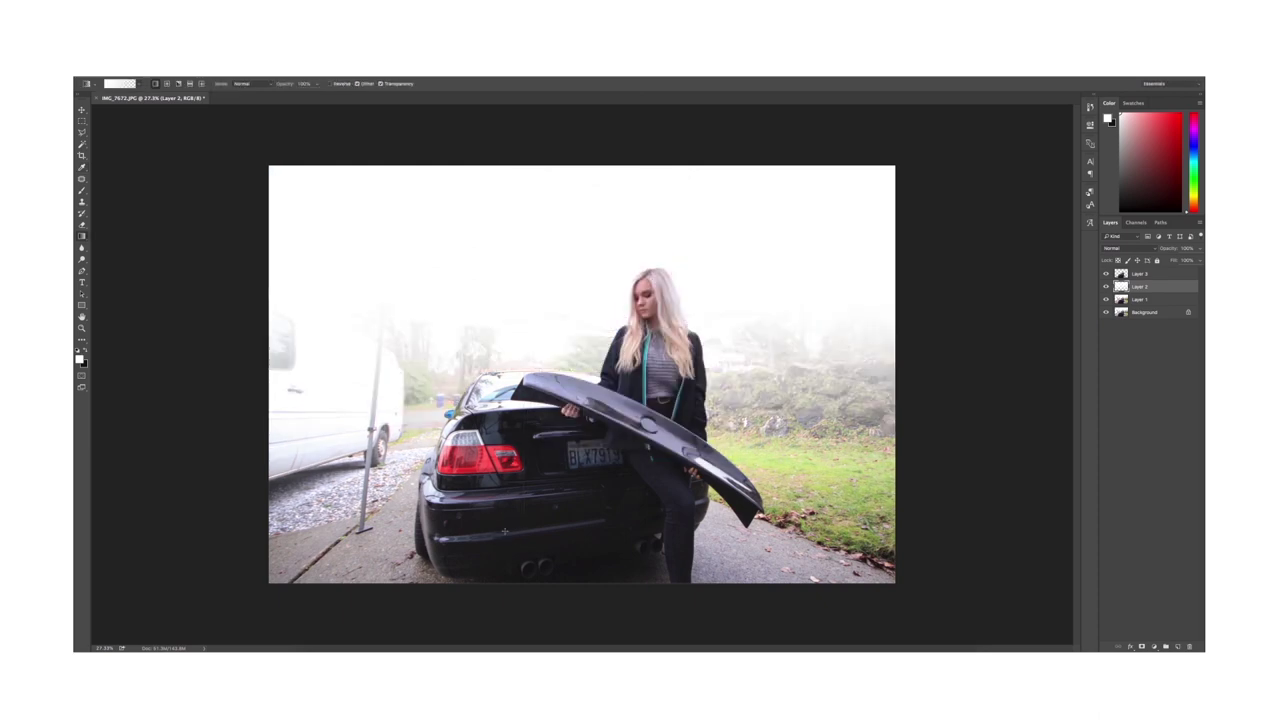
scroll(582, 422, "up", 2)
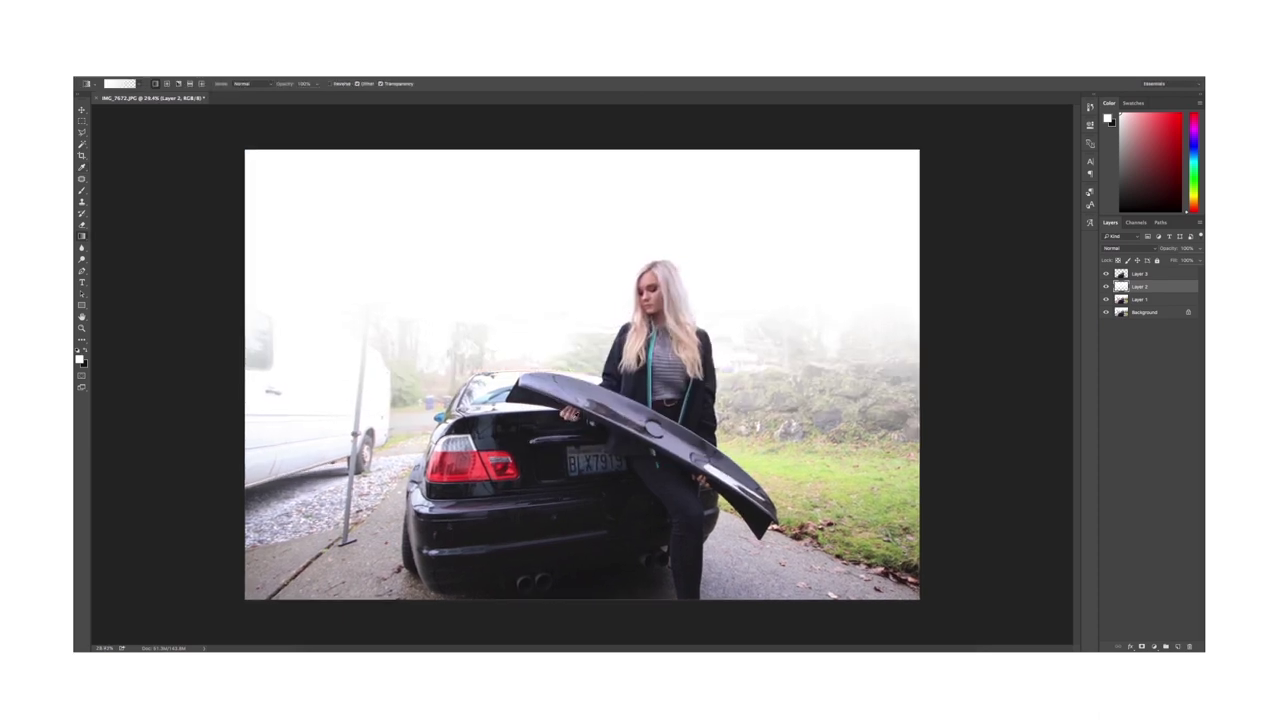
Compare the photo with and without the white gradient by toggling the visibility of Layer 2.
left_click(1106, 286)
left_click(1106, 286)
left_click(1106, 286)
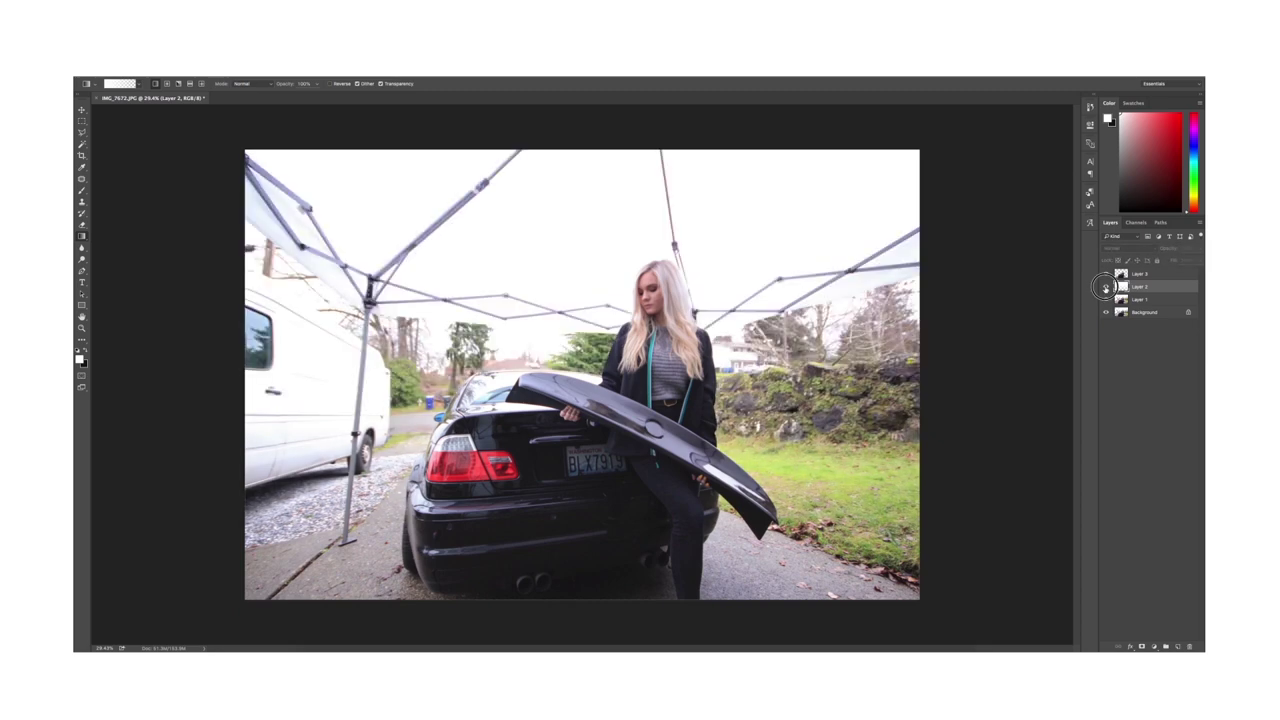
left_click(1106, 286)
left_click(1106, 286)
left_click(1106, 286)
left_click(1106, 286)
left_click(1106, 286)
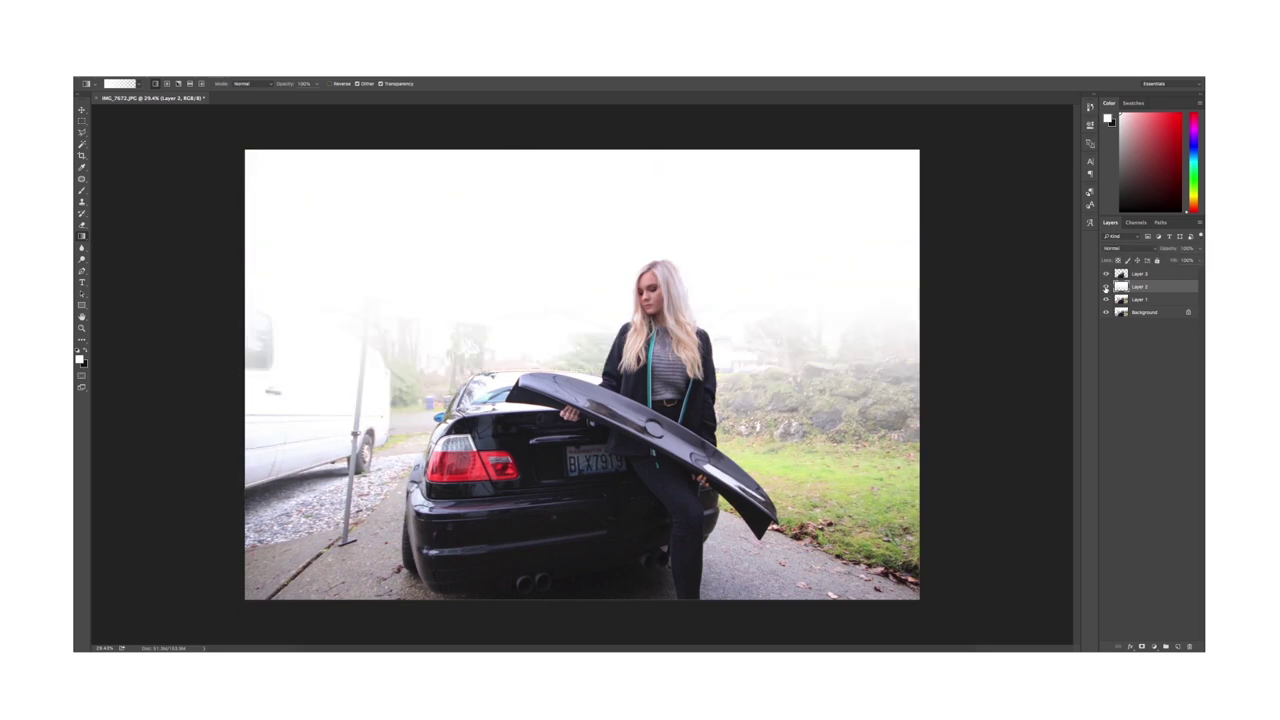
left_click(1106, 287)
left_click(1106, 287)
left_click(1106, 287)
left_click(1106, 287)
left_click(1106, 287)
left_click(1106, 287)
Lower the fill of the gradient on Layer 2 slightly.
left_click_drag(1189, 271, 1194, 271)
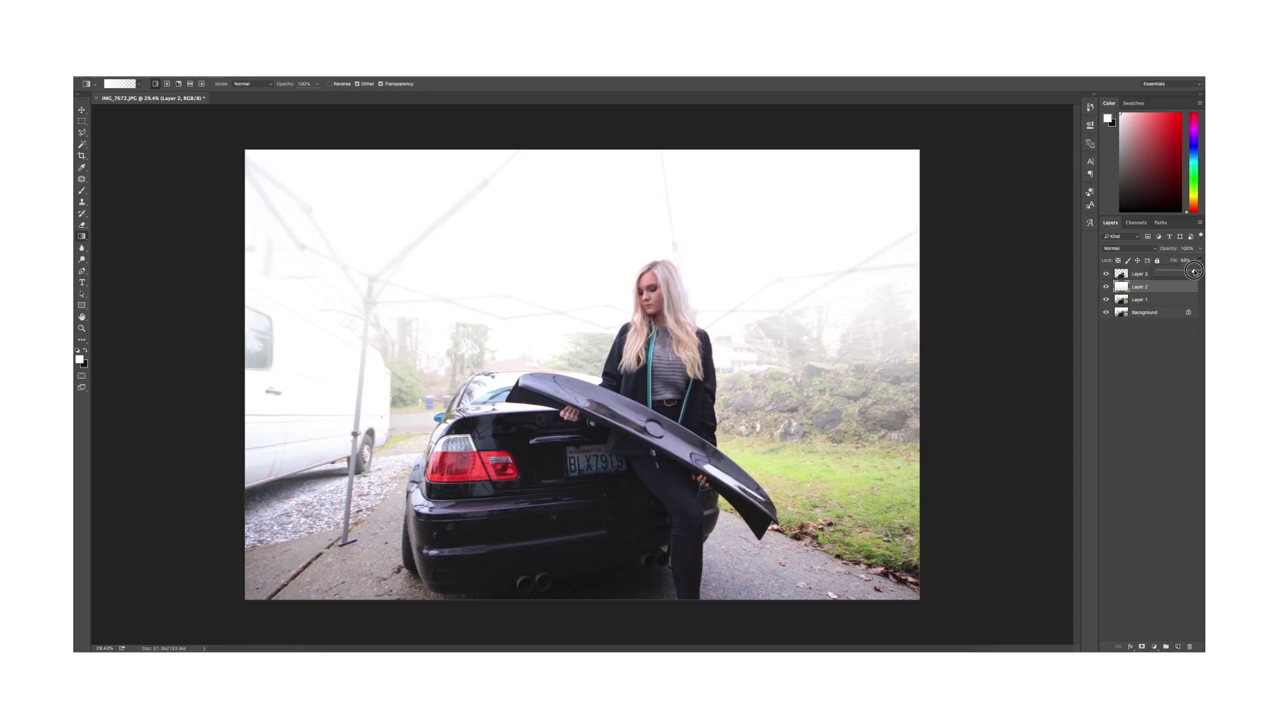
Add a layer mask to Layer 3 and paint black along the outer hair edge beside the tent pole.
scroll(722, 272, "up", 10)
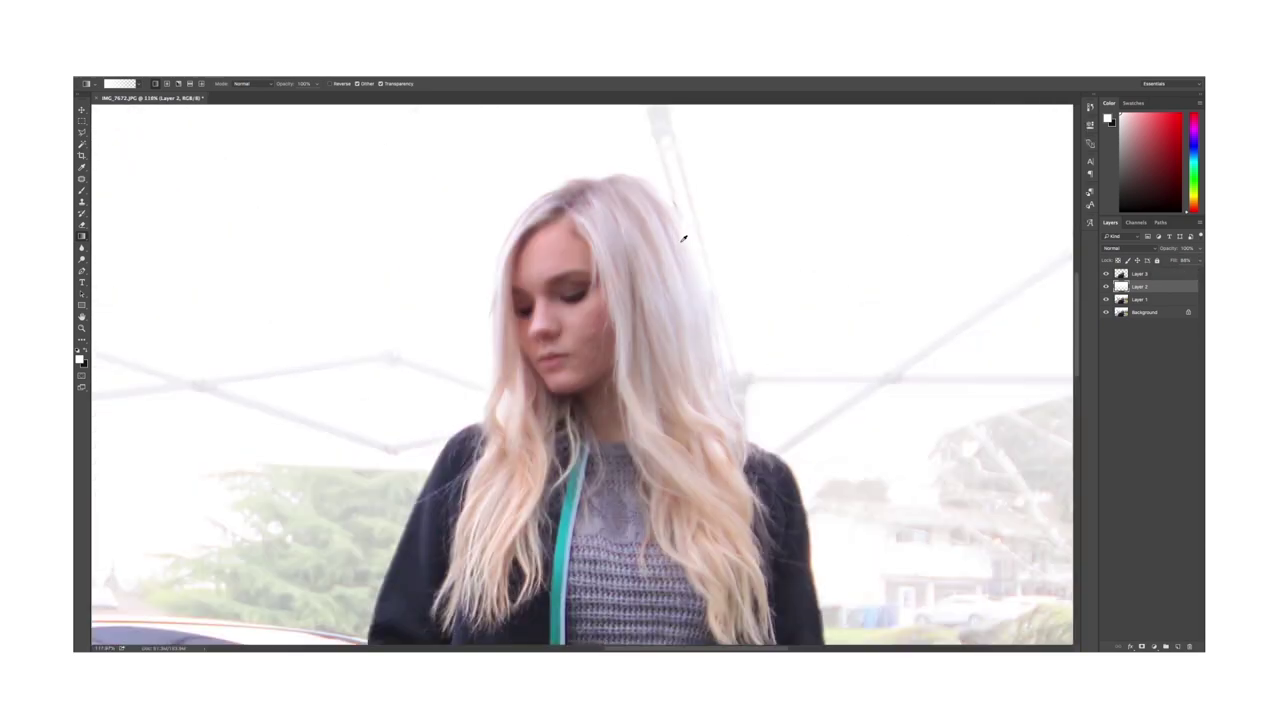
left_click(1146, 276)
left_click(1142, 646)
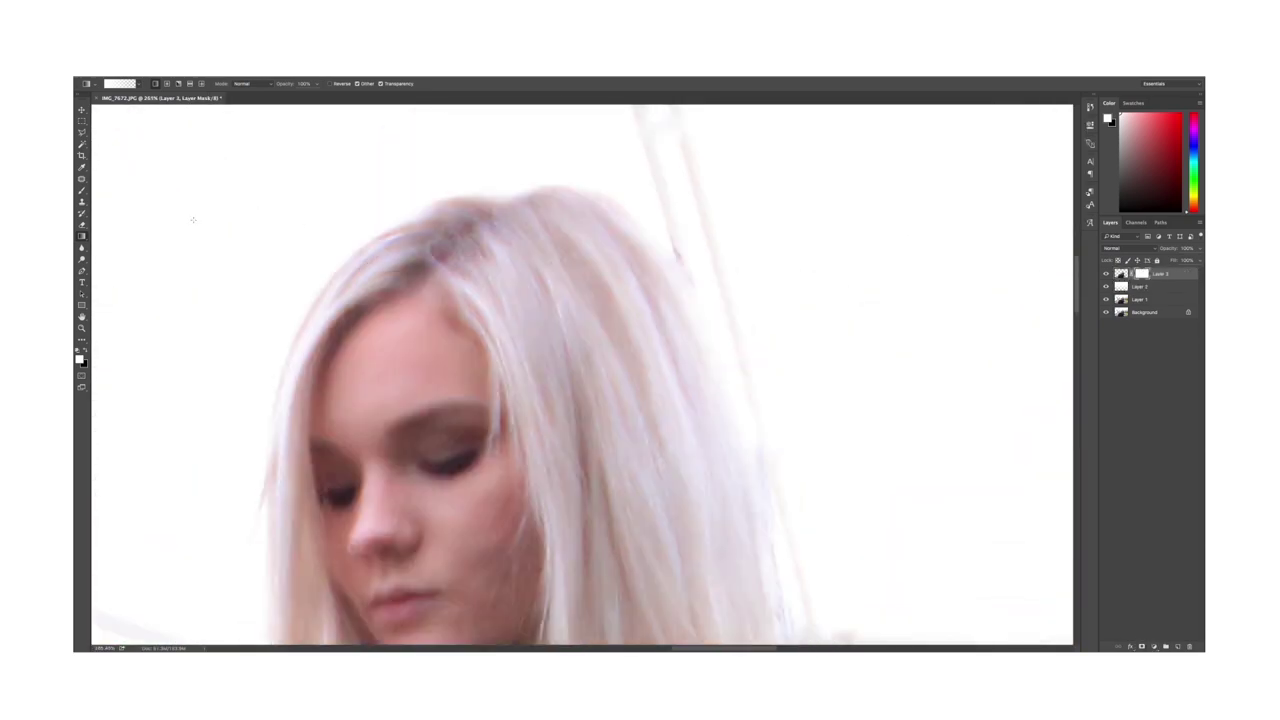
key("b")
key("x")
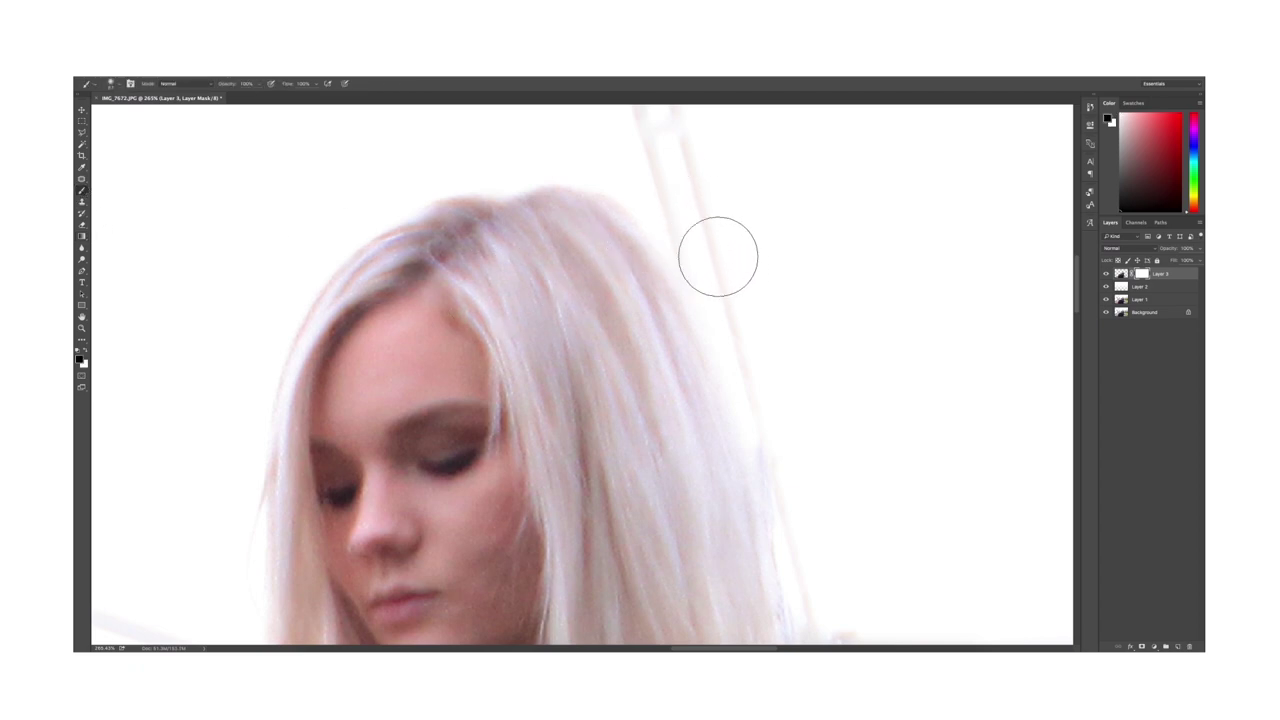
left_click_drag(659, 206, 749, 278)
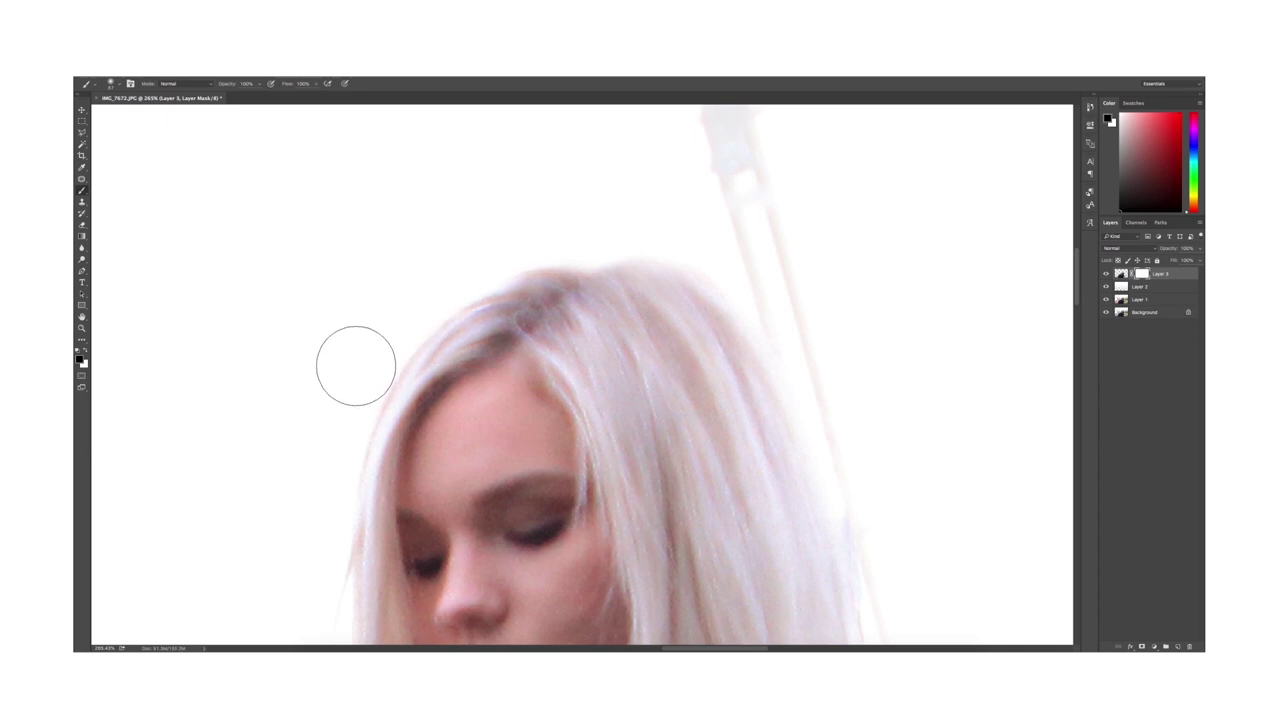
Check the cutout of the woman and car against the faded background by toggling the visibility of Layer 3.
scroll(348, 370, "down", 10)
scroll(346, 371, "down", 1)
scroll(384, 376, "up", 2)
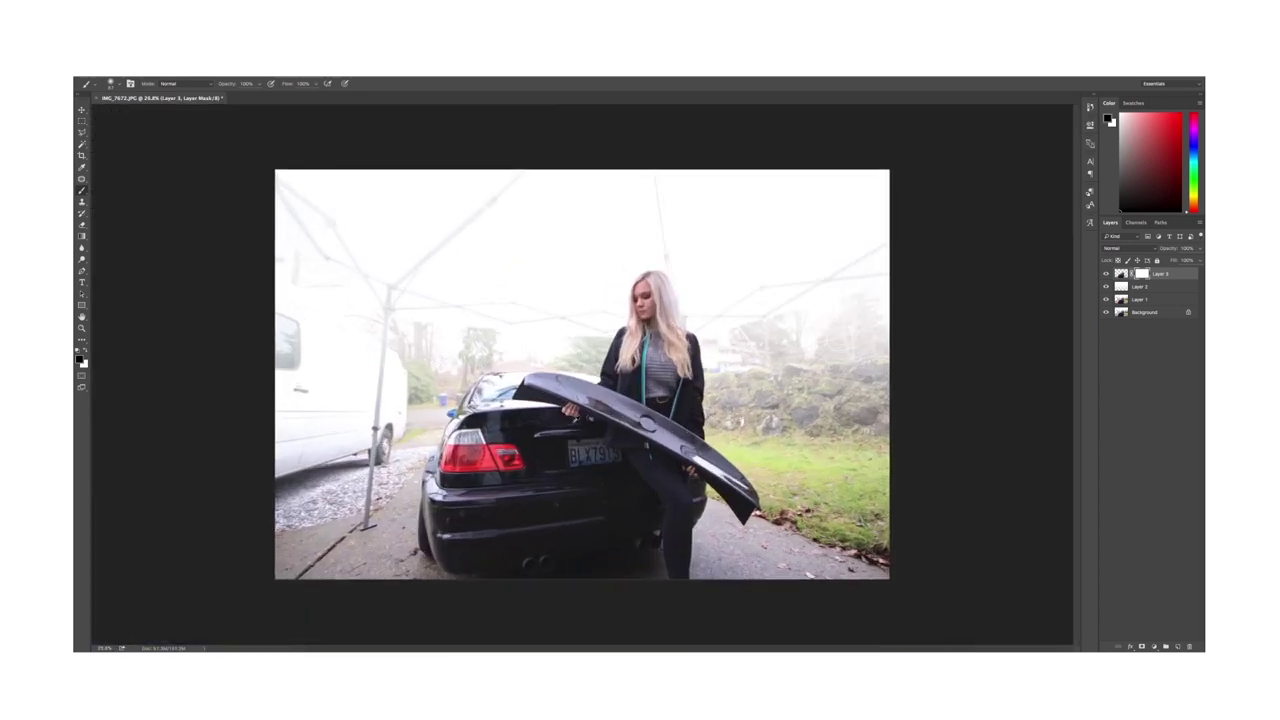
left_click(1121, 273)
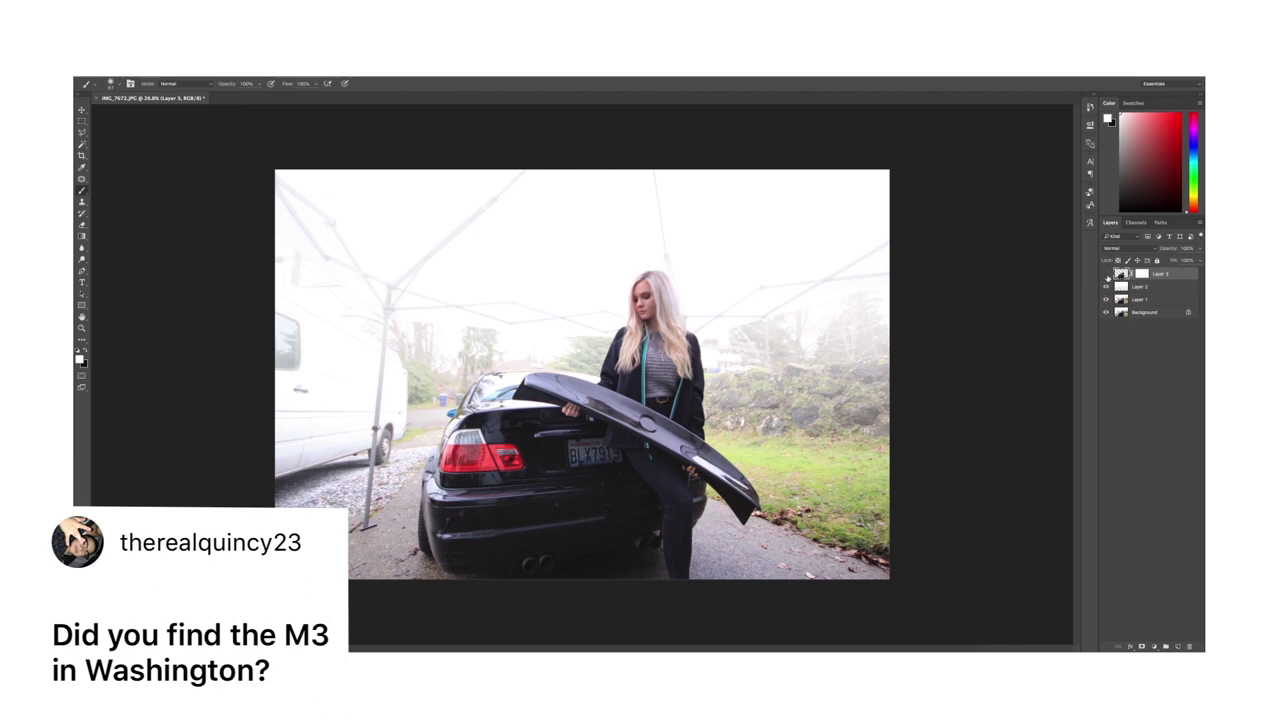
left_click(1106, 274)
left_click(1106, 274)
left_click(1106, 274)
left_click(1106, 274)
left_click(1106, 274)
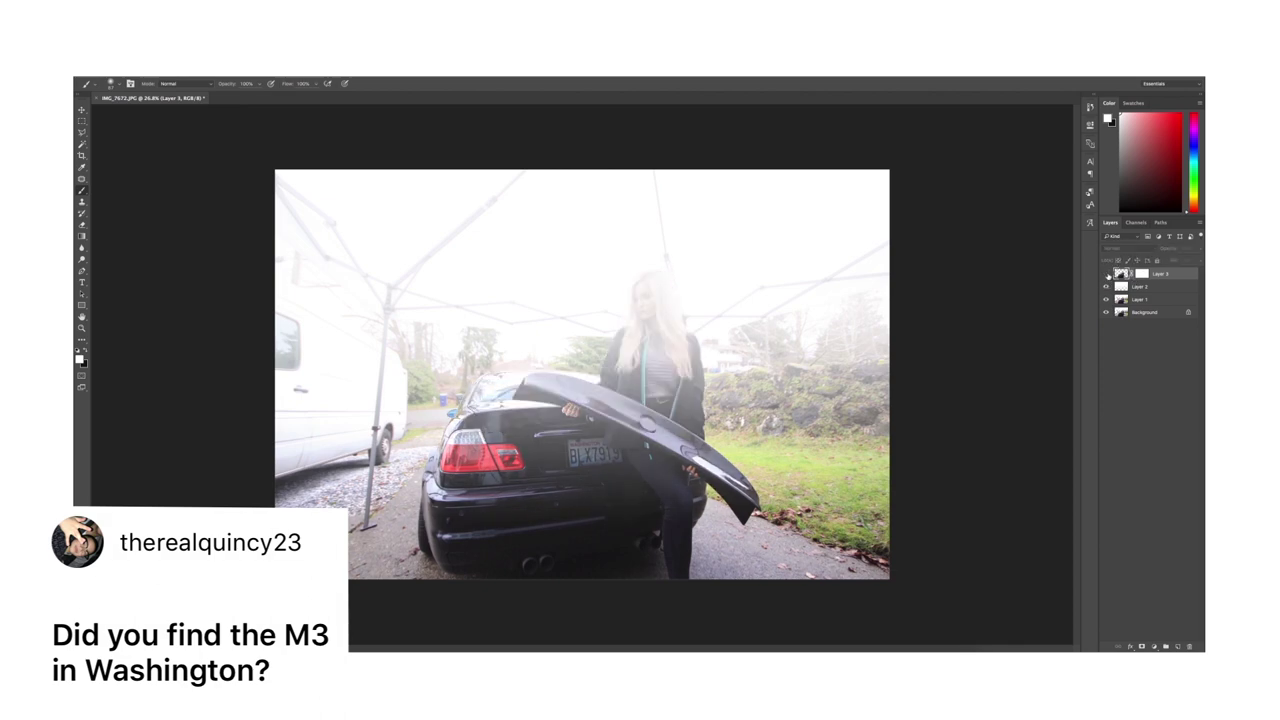
left_click(1106, 274)
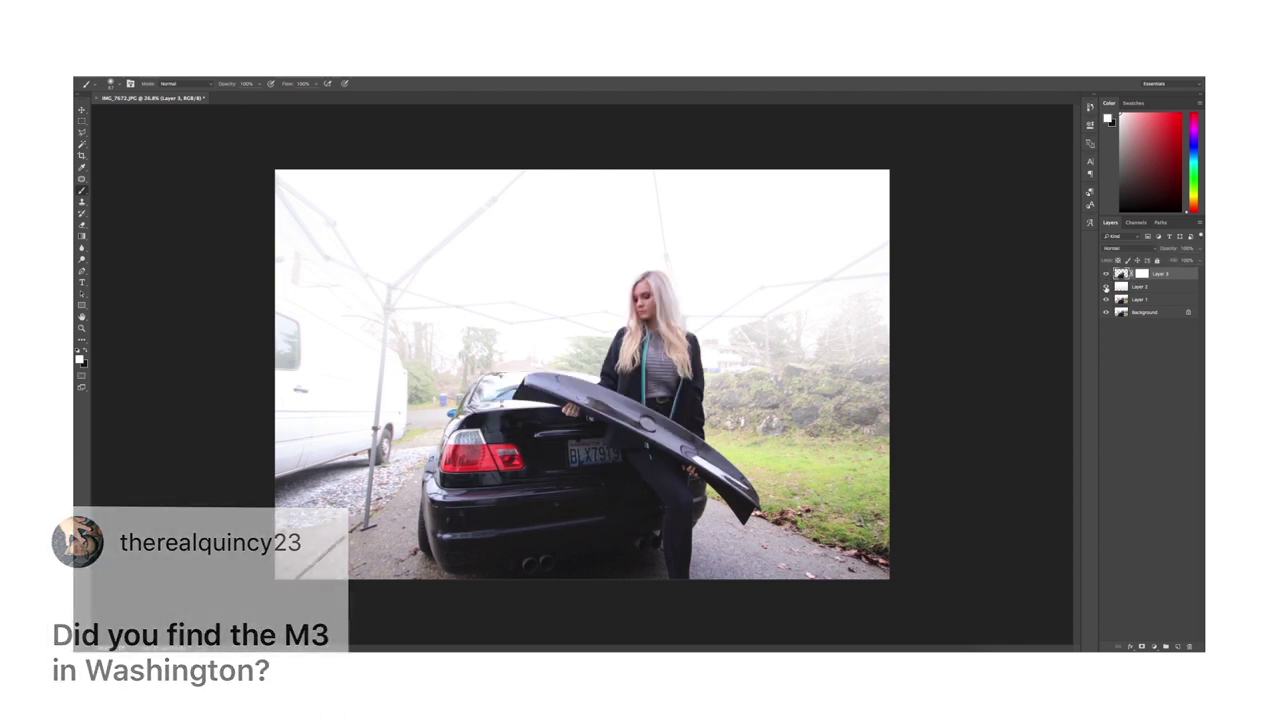
Compare the background with and without the softened gradient by toggling Layer 2.
left_click(1106, 287)
left_click(1106, 287)
left_click(1106, 287)
left_click(1106, 287)
left_click(1105, 286)
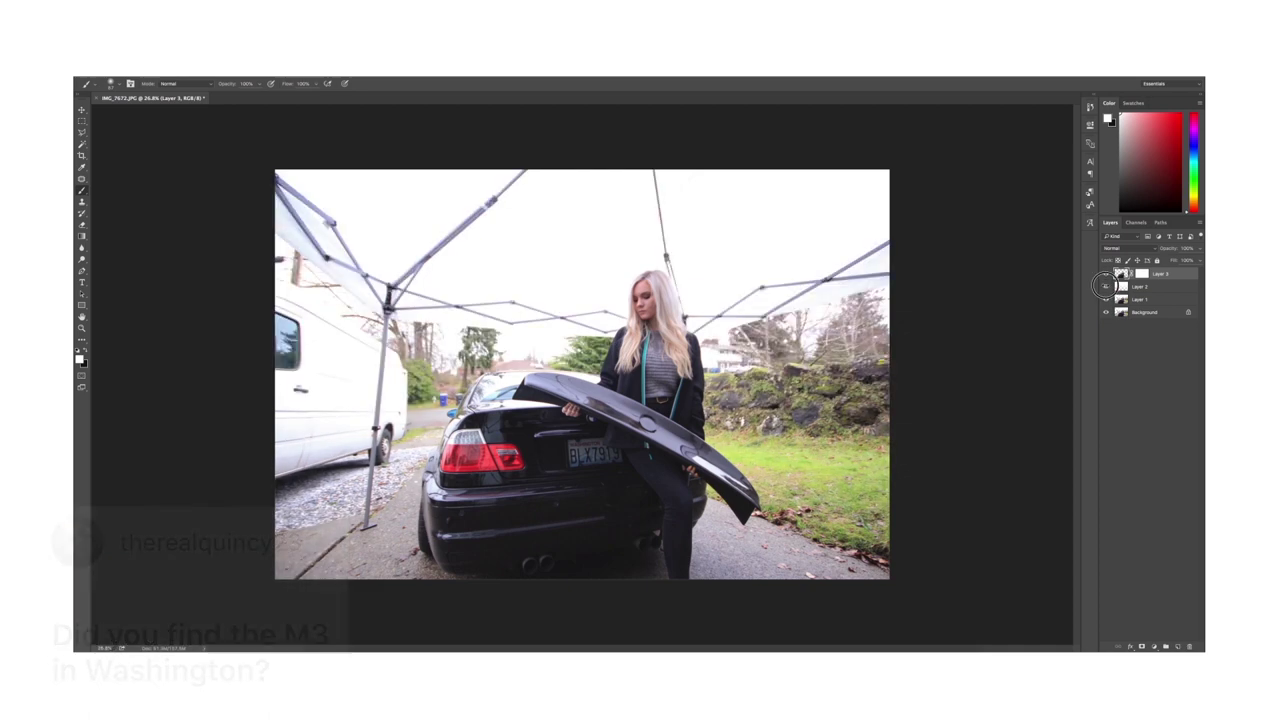
left_click(1105, 286)
scroll(709, 361, "up", 2)
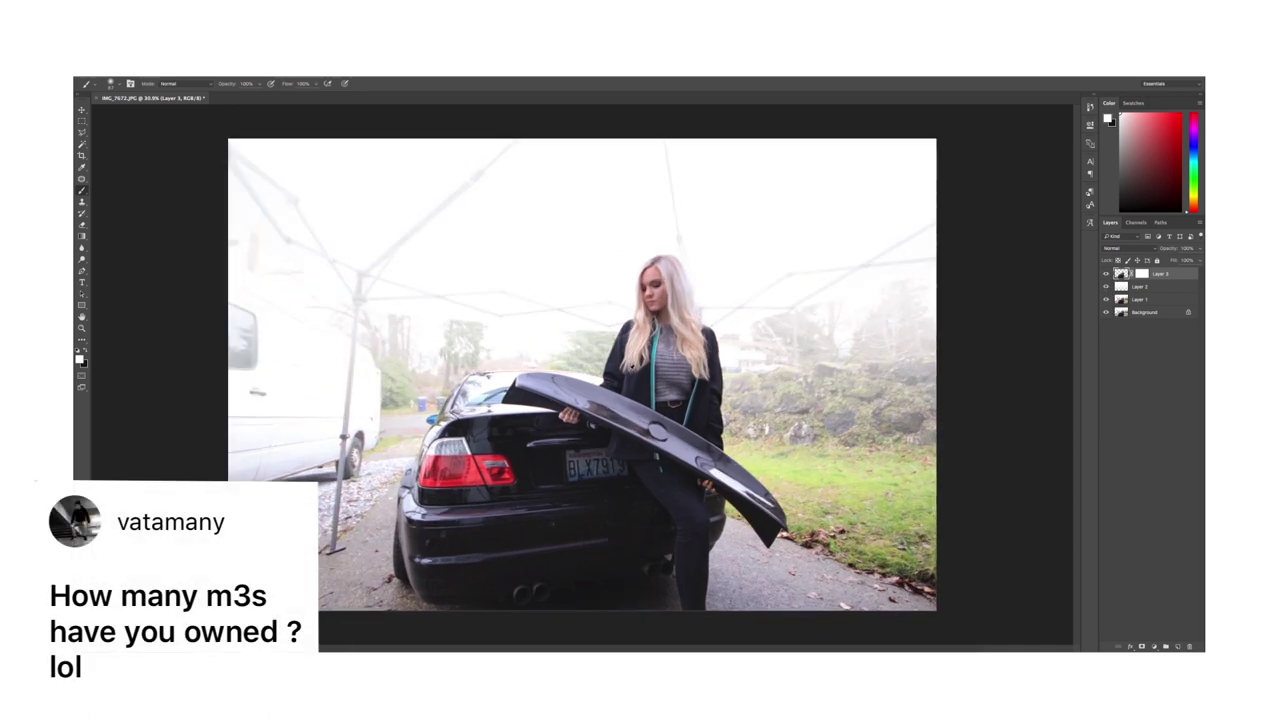
Add a Hue/Saturation adjustment layer above Layer 3 and reduce the saturation to about -83.
double_click(1142, 274)
left_click(1152, 646)
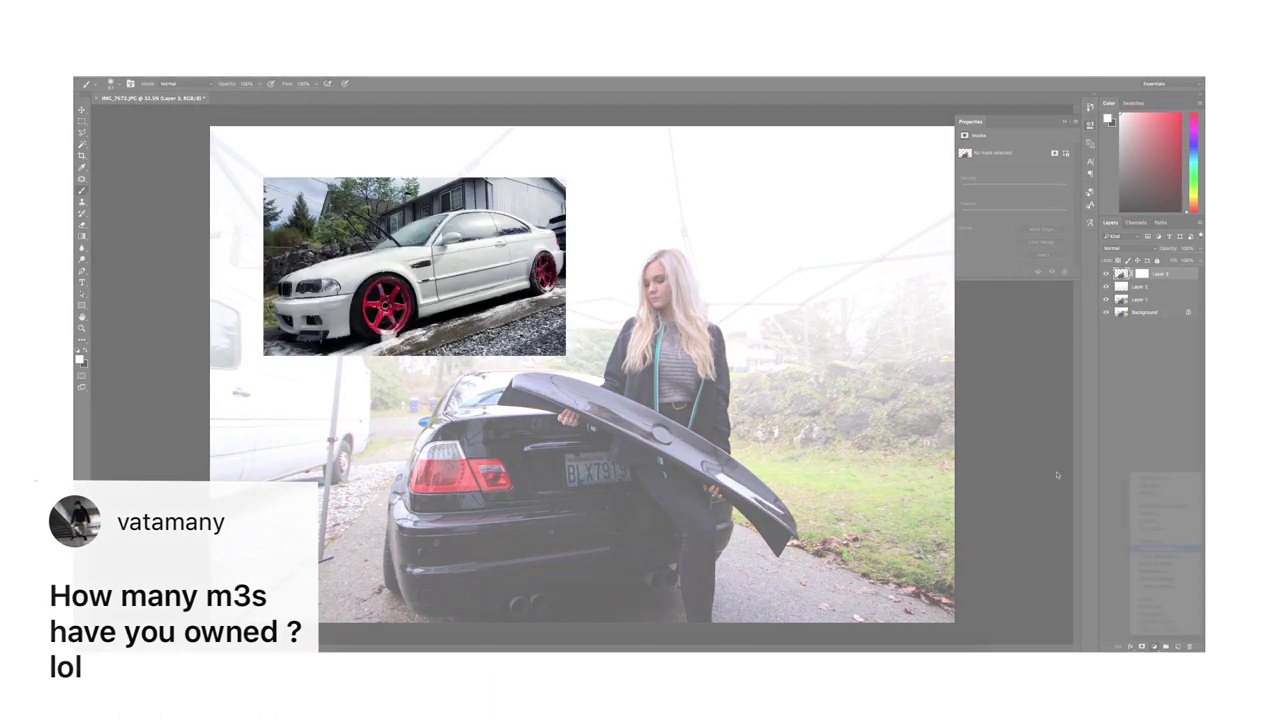
left_click(1165, 549)
left_click_drag(976, 200, 968, 198)
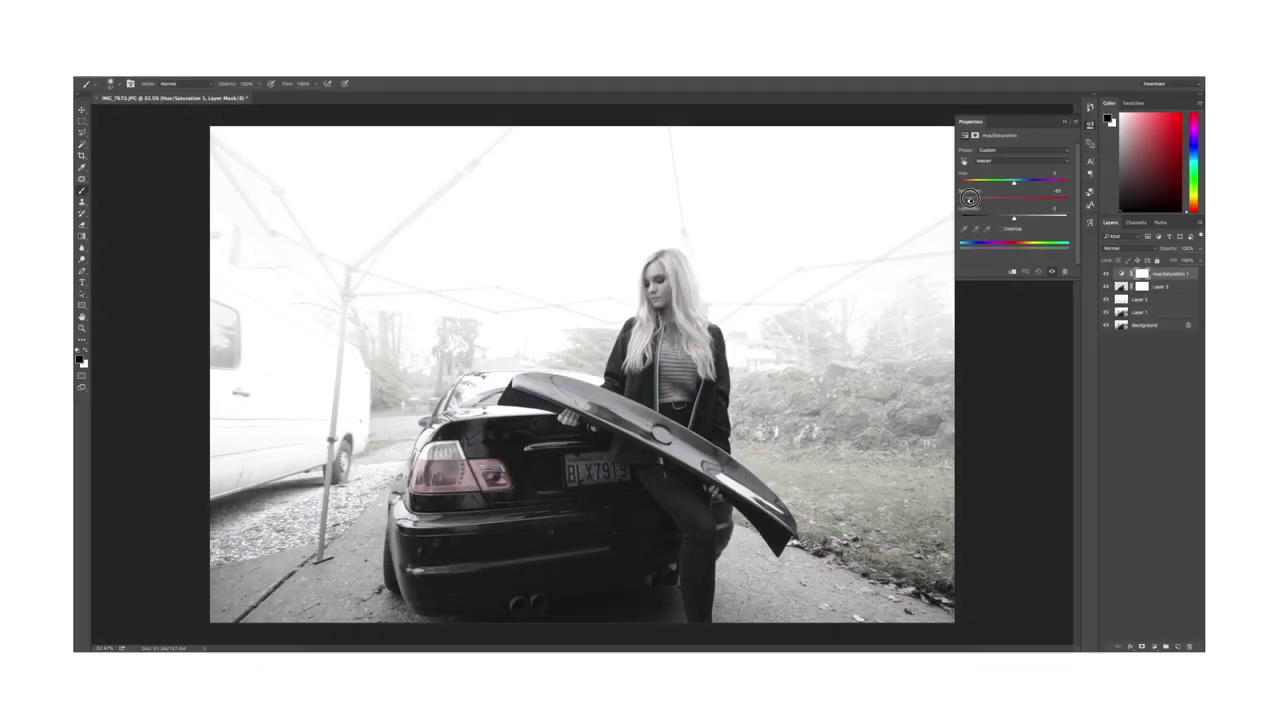
left_click_drag(969, 198, 970, 198)
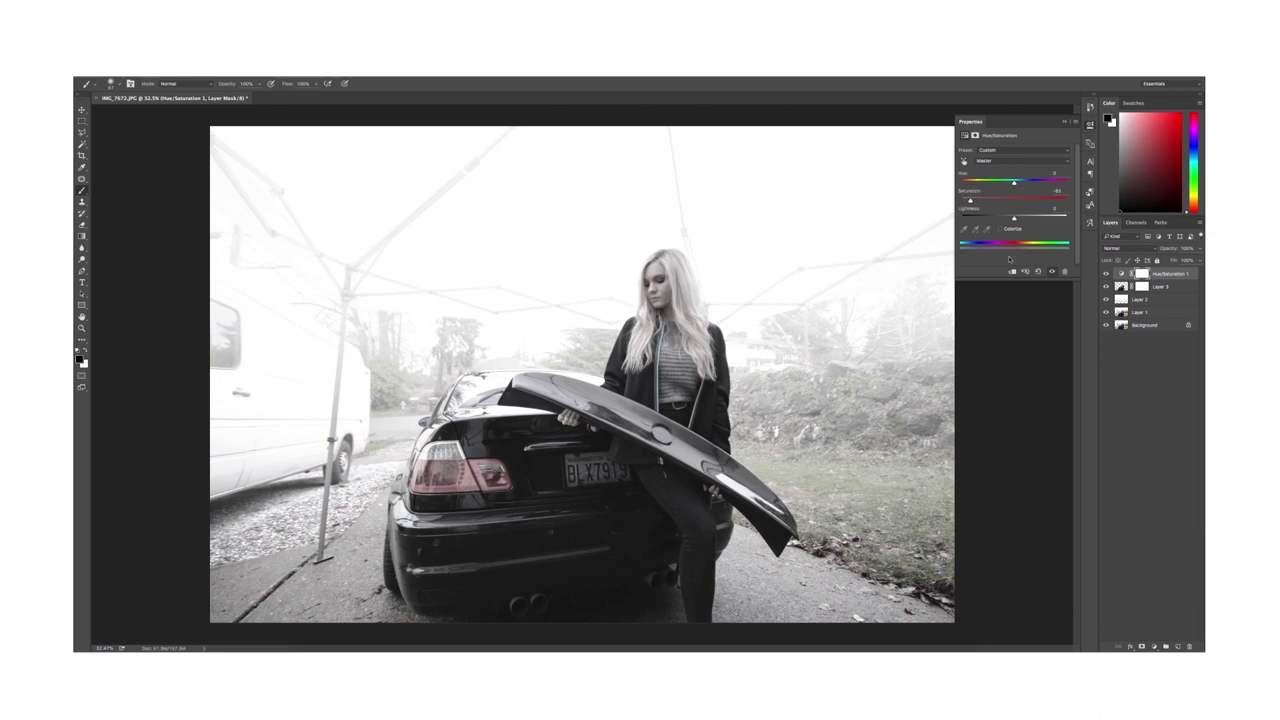
left_click(1015, 163)
left_click(986, 204)
left_click(1005, 162)
left_click(1000, 152)
Select the red parts of the taillight on Layer 3 with an enlarged Quick Selection brush.
left_click(1141, 274)
scroll(449, 491, "up", 4)
scroll(449, 491, "down", 1)
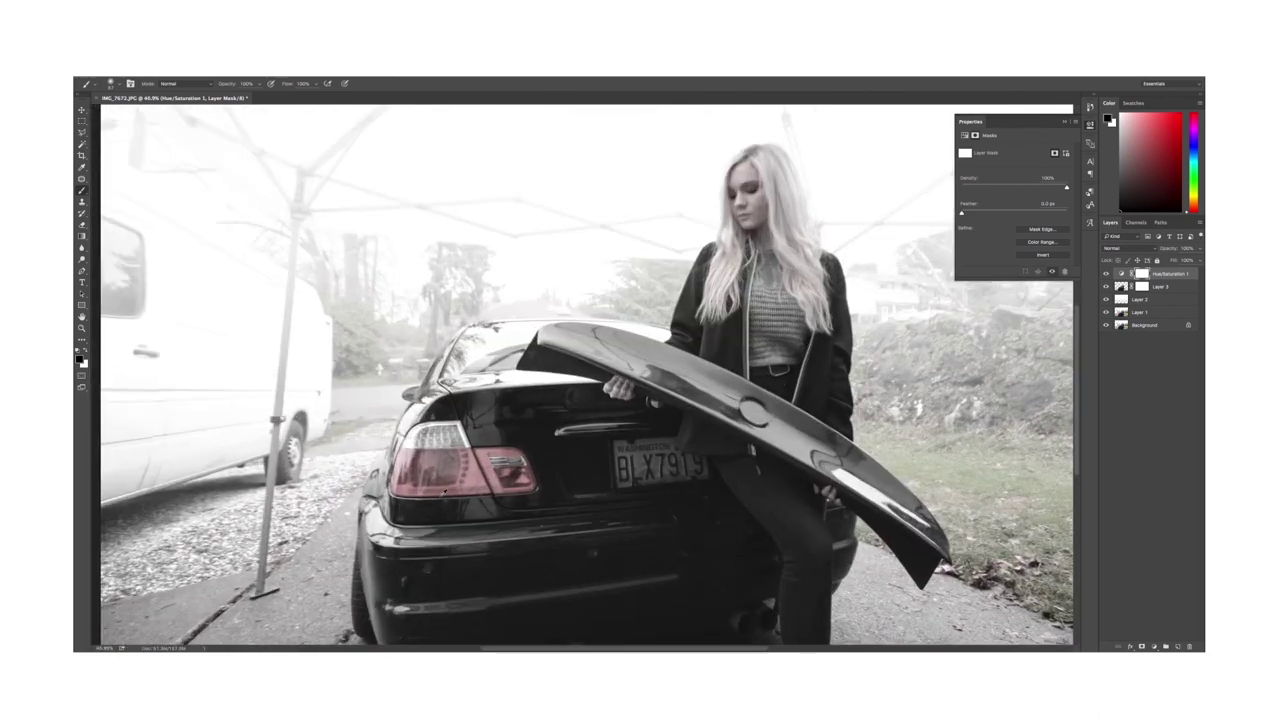
scroll(449, 491, "up", 8)
scroll(482, 443, "up", 1)
key("l")
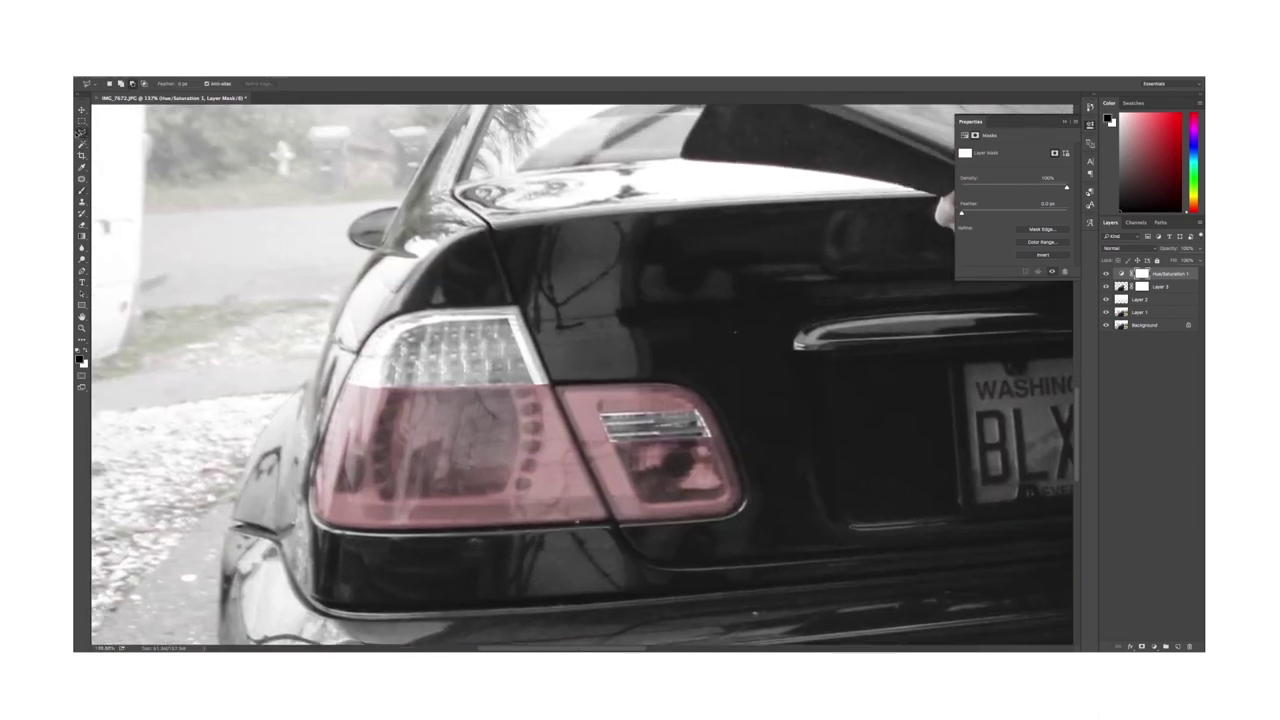
left_click(82, 144)
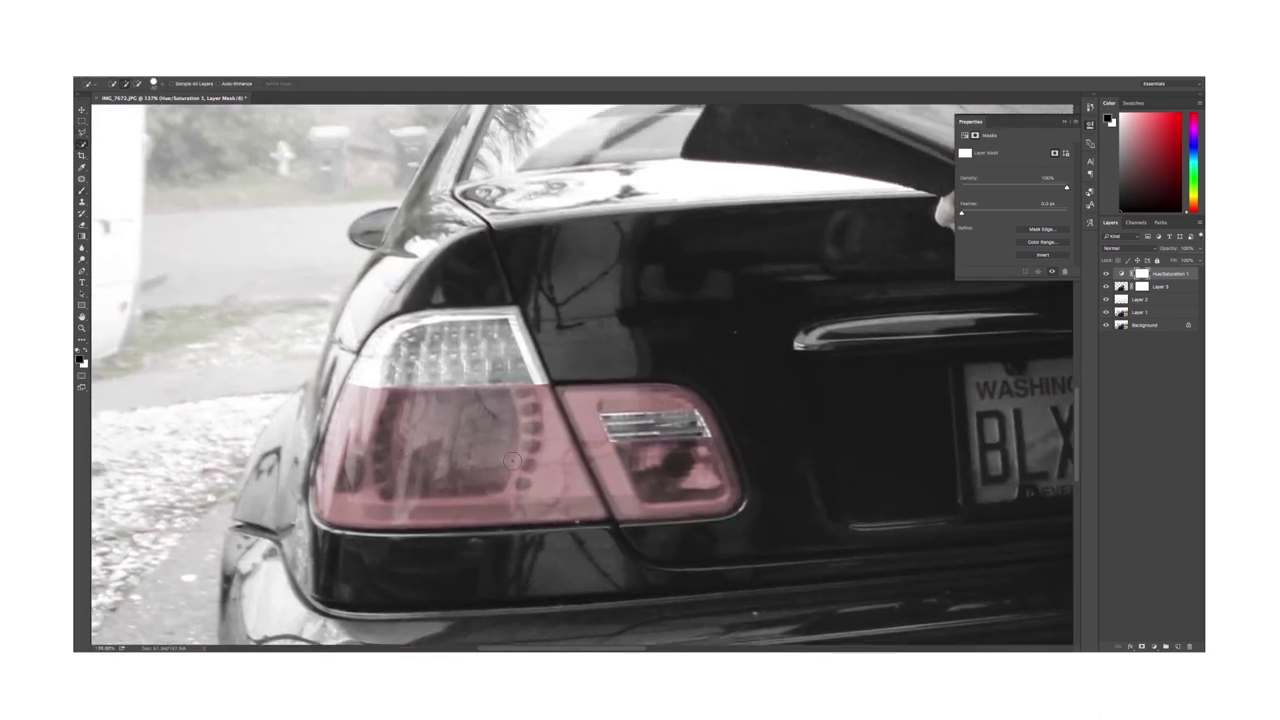
left_click(1122, 287)
key("bracketright")
key("bracketright")
key("bracketright")
mouse_move(376, 418)
left_mouse_down()
mouse_move(360, 416)
mouse_move(360, 383)
mouse_move(674, 426)
mouse_move(705, 475)
mouse_move(680, 442)
mouse_move(628, 426)
mouse_move(663, 425)
left_mouse_up()
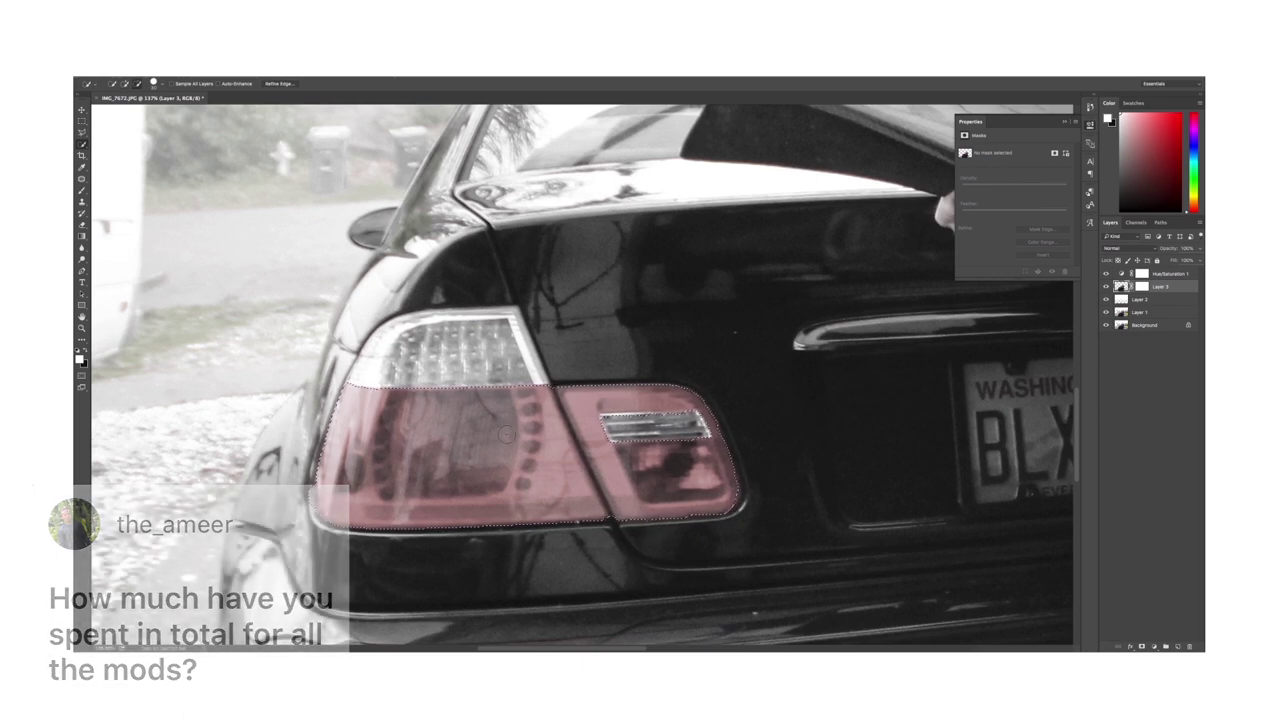
Touch up the selection along the upper edge of the inner taillight and apply Refine Edge to it.
scroll(507, 435, "up", 3)
scroll(530, 470, "down", 6)
left_click_drag(788, 436, 677, 406)
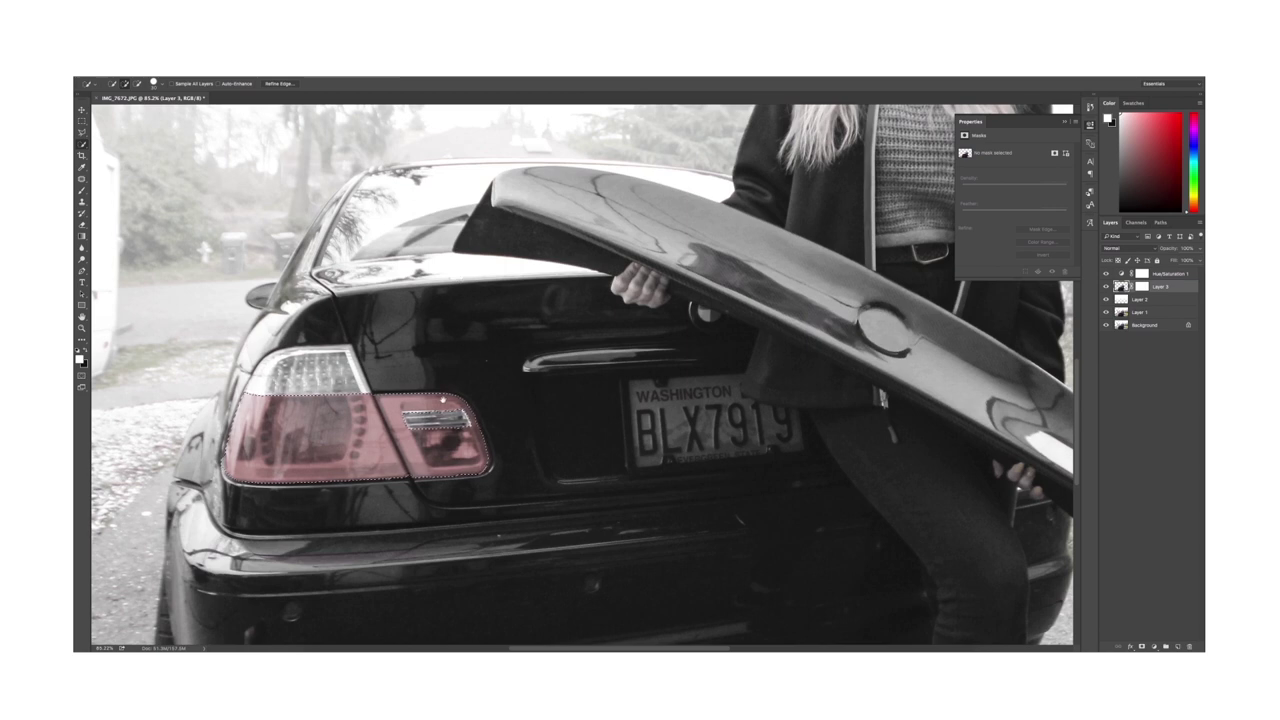
left_click_drag(443, 399, 480, 409)
key("super+alt+r")
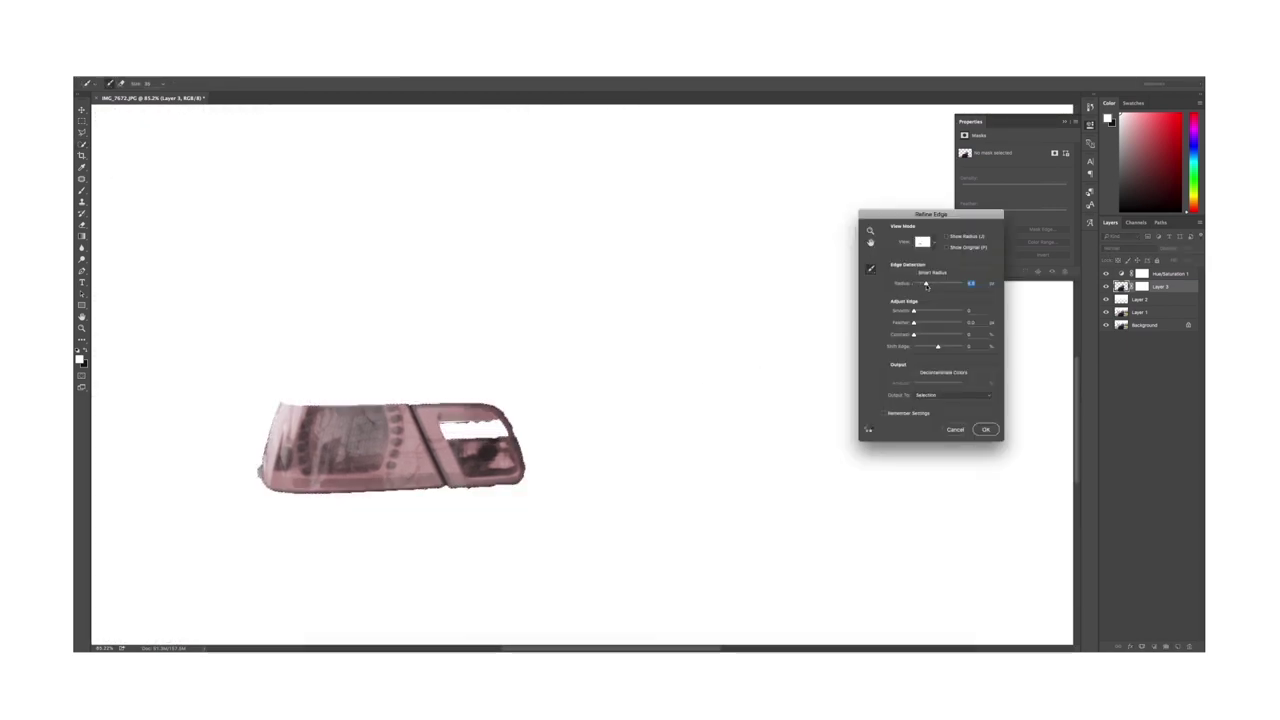
left_click(986, 431)
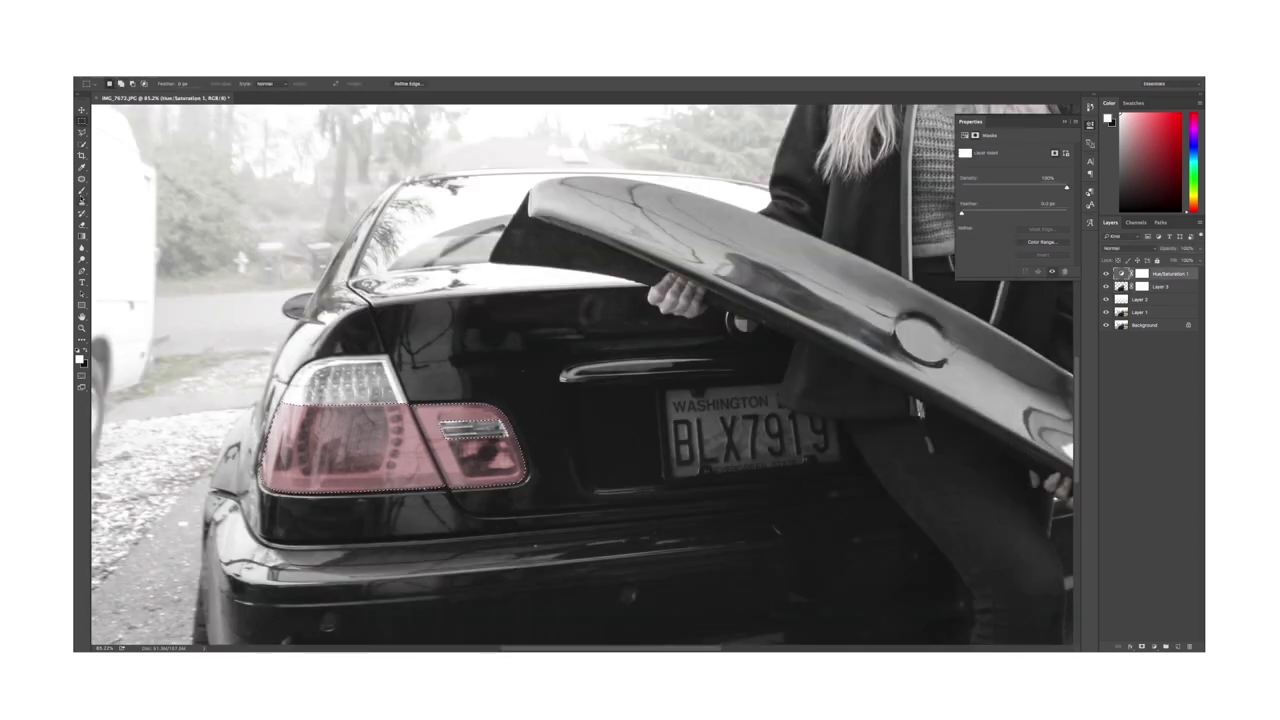
Paint black inside the taillight selection on the Hue/Saturation mask to restore the red, and deselect.
key("b")
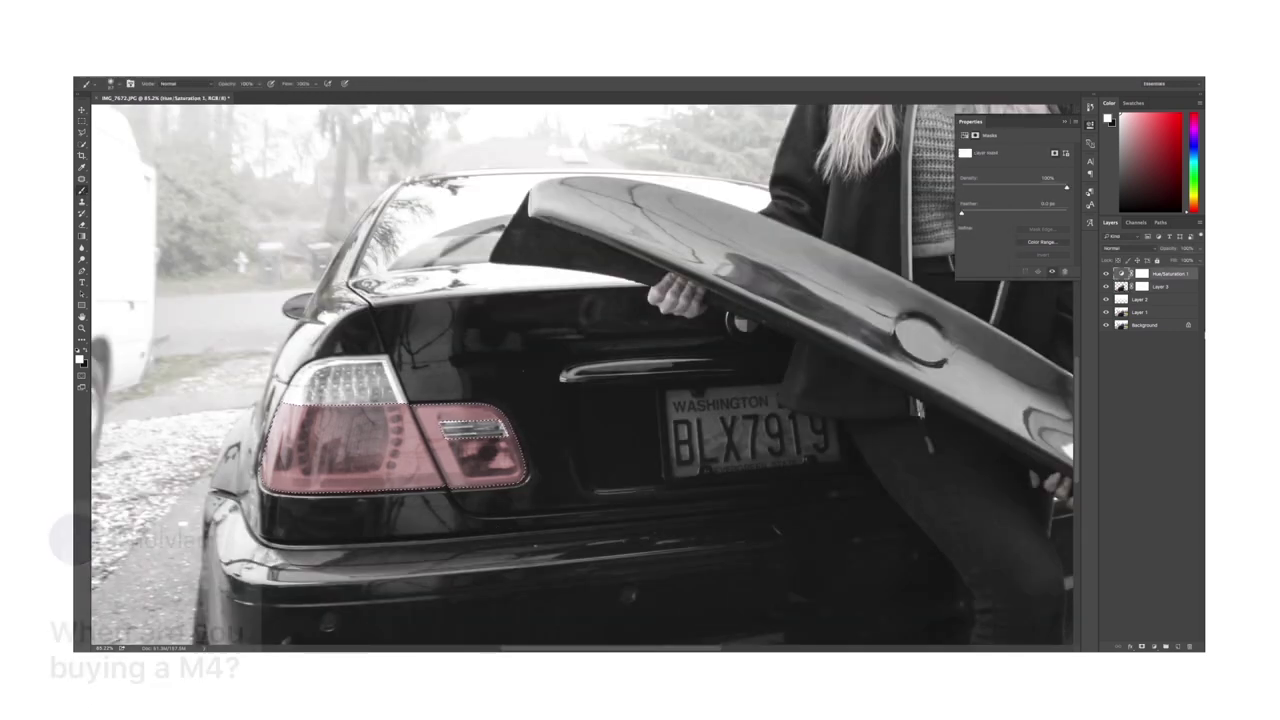
left_click(1142, 274)
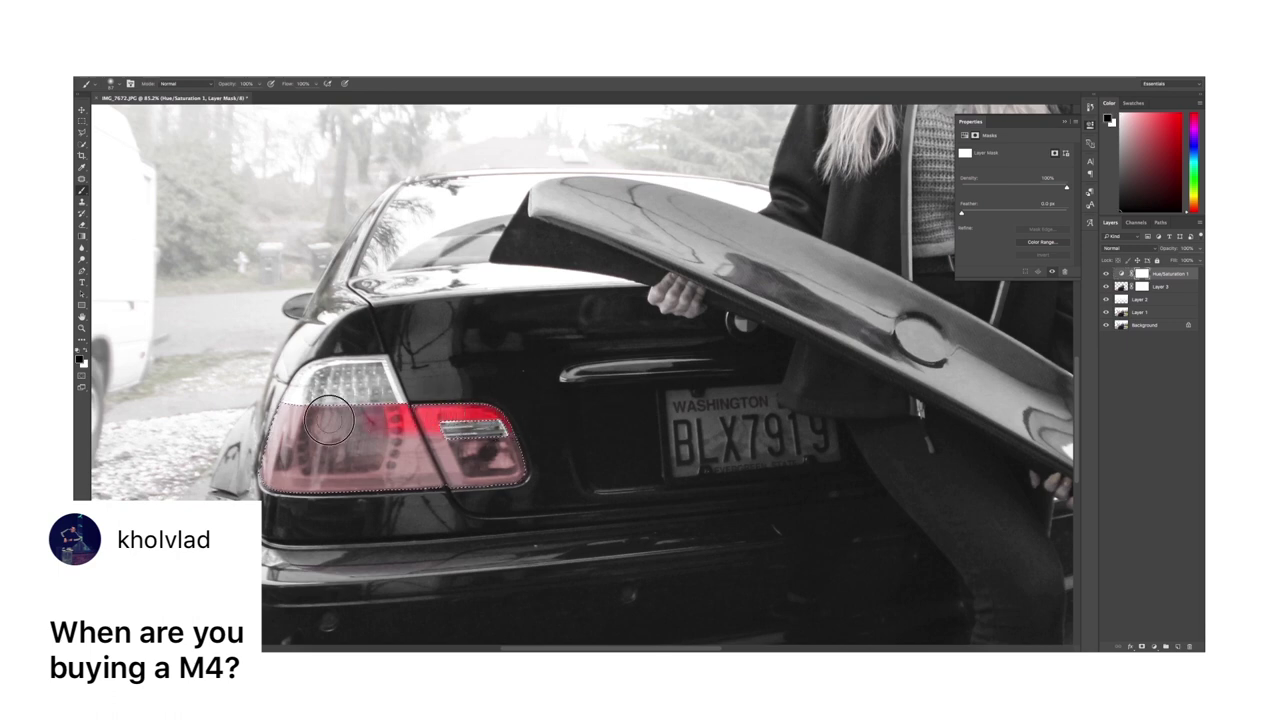
mouse_move(330, 422)
left_mouse_down()
mouse_move(251, 443)
mouse_move(280, 462)
mouse_move(378, 440)
mouse_move(520, 475)
left_mouse_up()
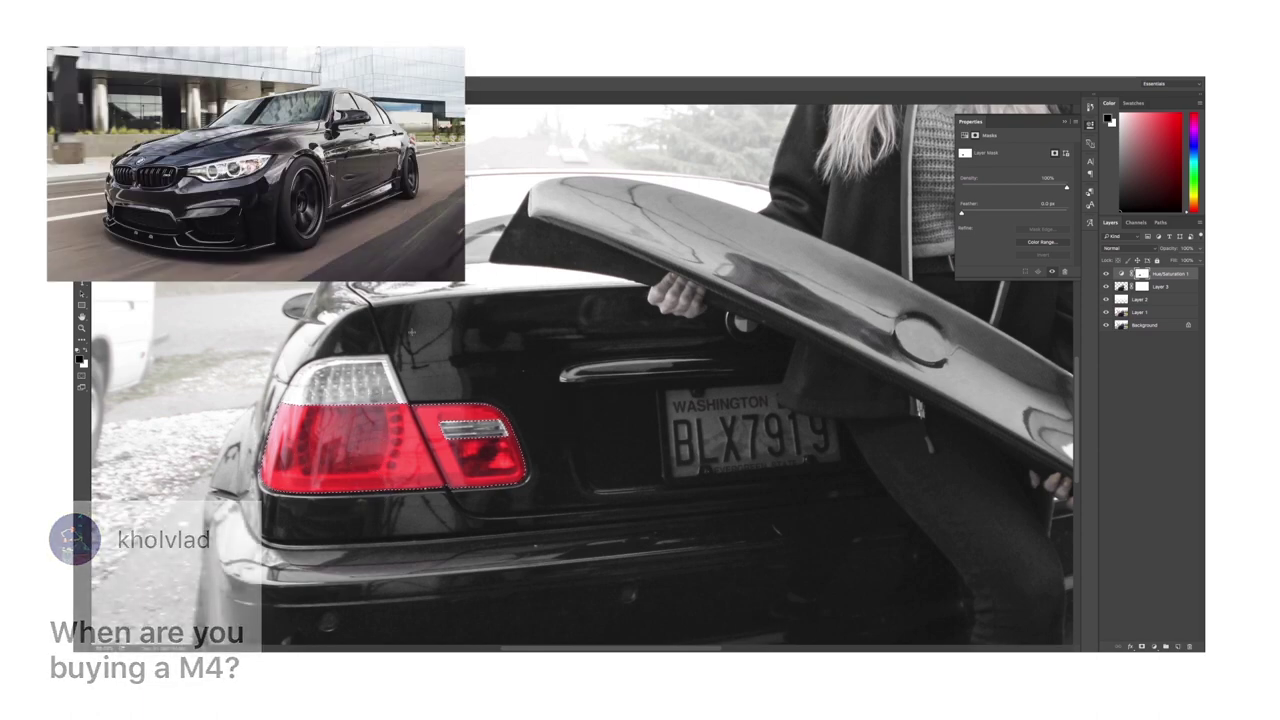
key("super+d")
Paint over both of the woman's hands on the Hue/Saturation mask with a small soft brush to restore their skin color.
left_click_drag(591, 443, 474, 477)
left_click_drag(680, 330, 586, 395)
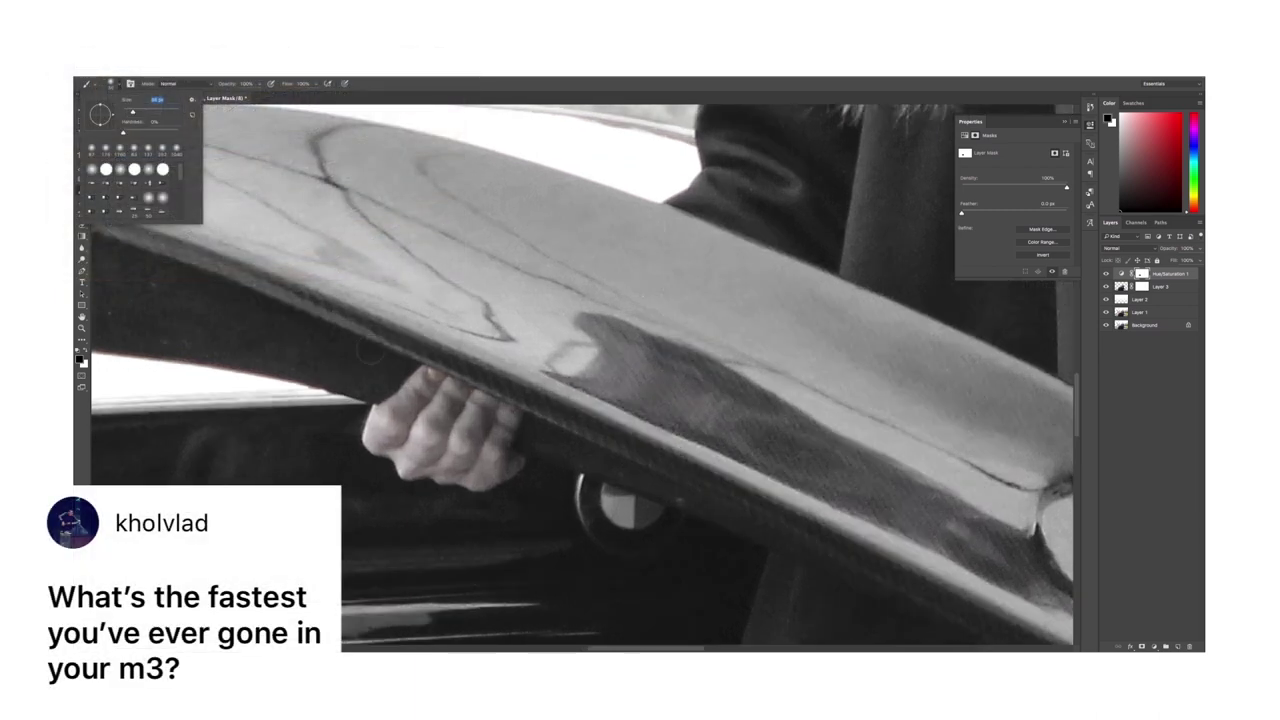
left_click_drag(507, 418, 499, 436)
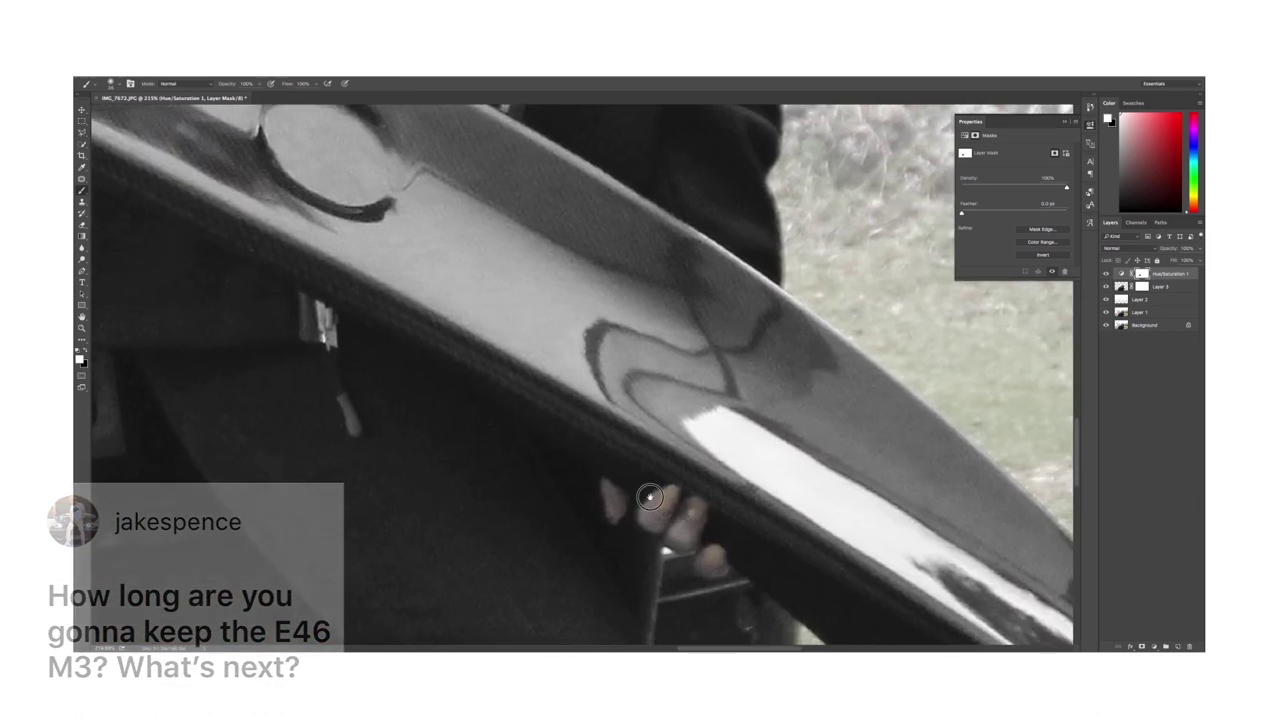
mouse_move(607, 478)
left_mouse_down()
mouse_move(637, 476)
mouse_move(662, 518)
left_mouse_up()
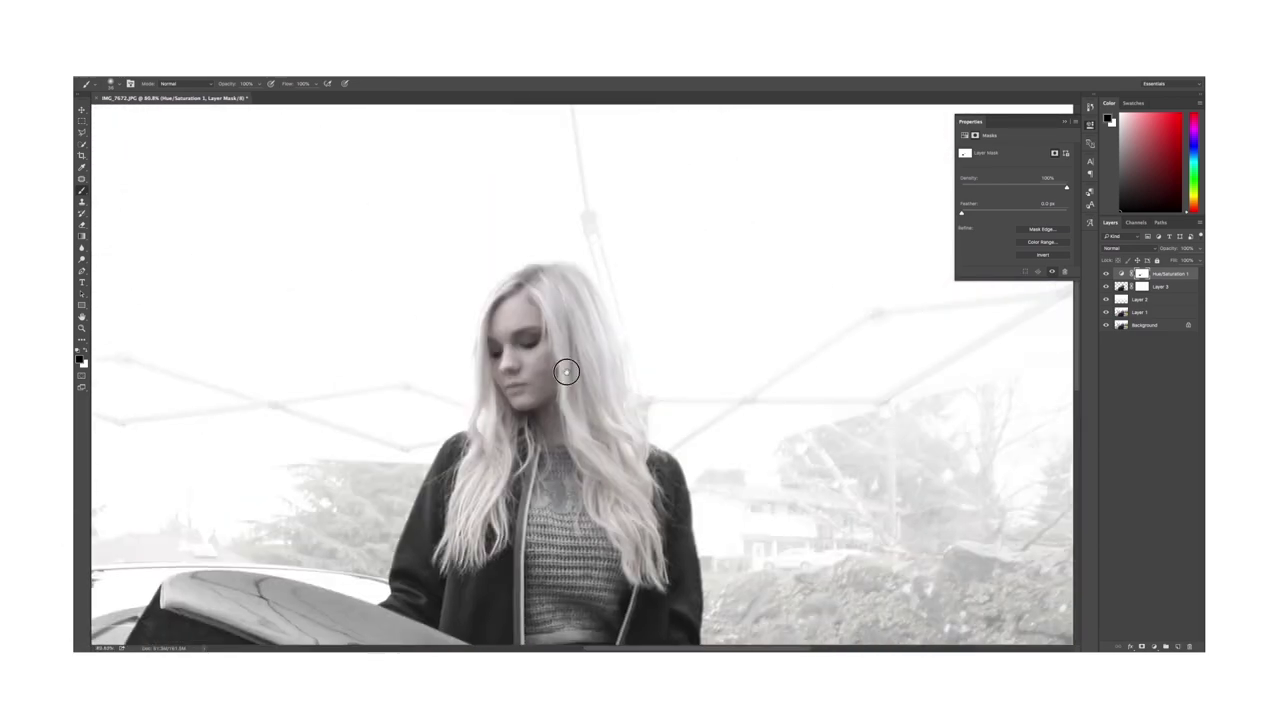
Paint over the woman's face and hair on the Hue/Saturation mask with a larger, reduced-opacity brush, and compare with the adjustment hidden.
left_click(111, 83)
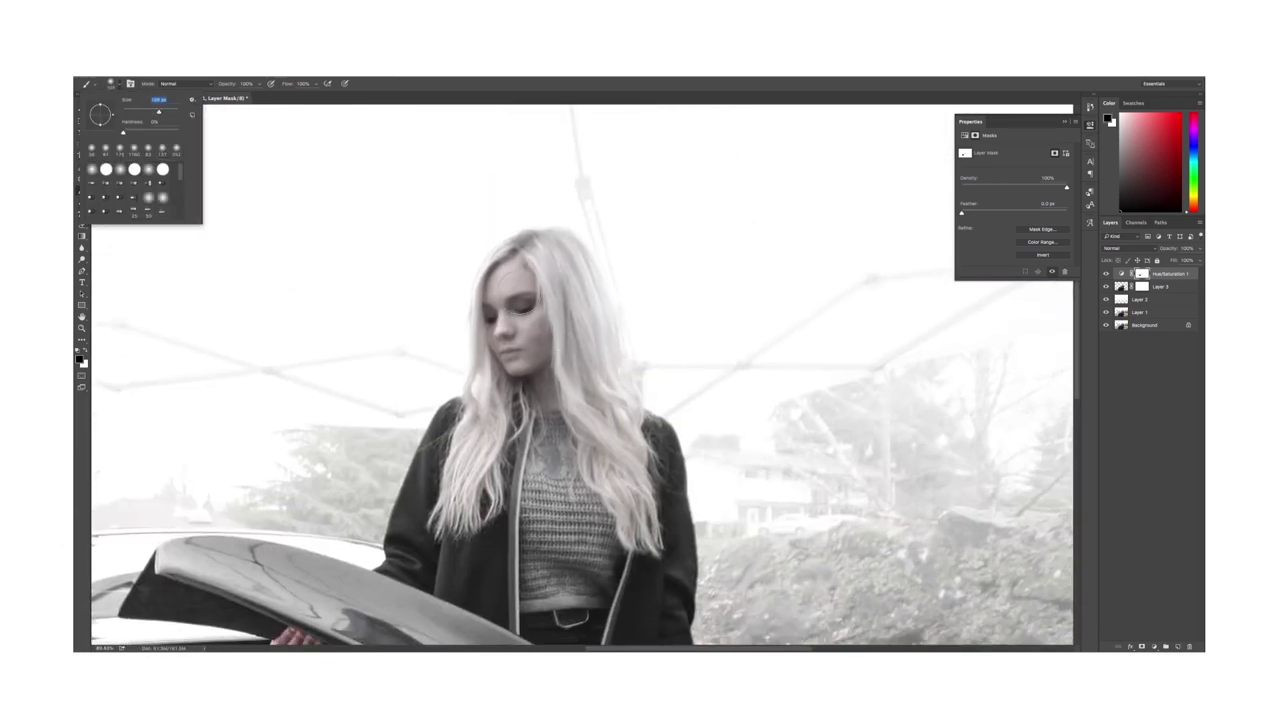
left_click(259, 84)
left_click_drag(260, 97, 247, 97)
left_click_drag(516, 280, 533, 345)
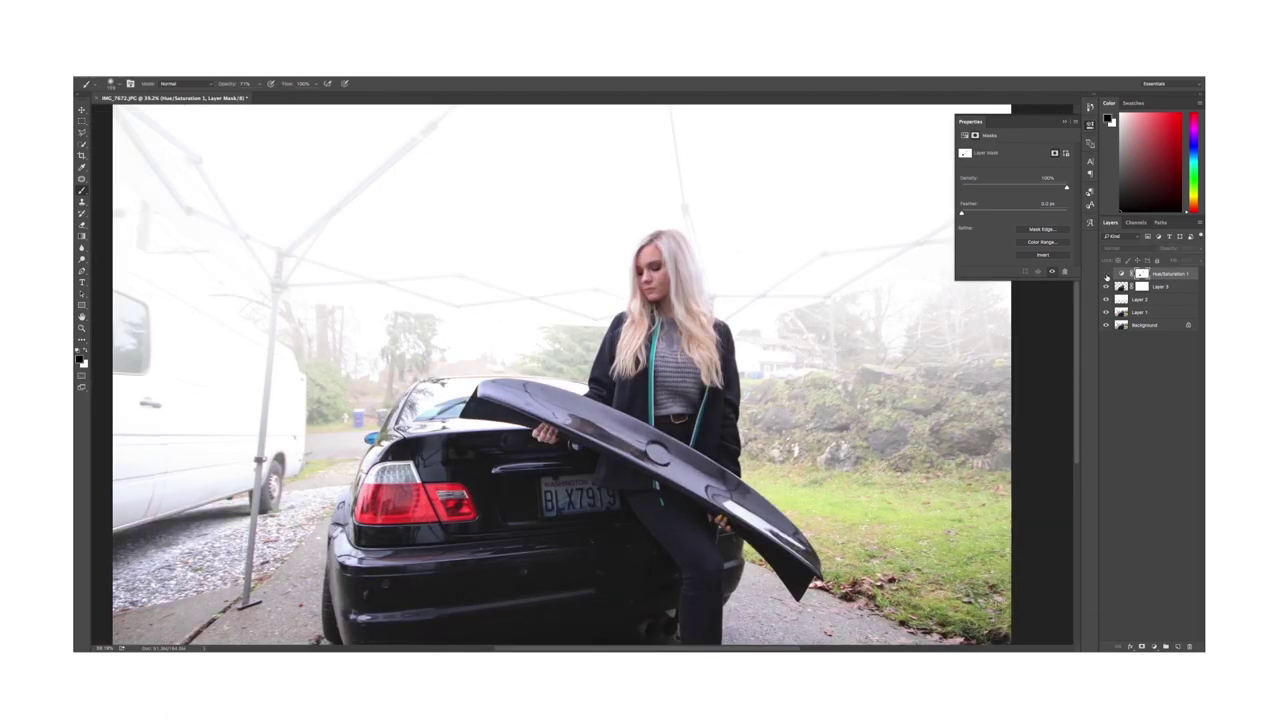
left_click(1106, 275)
Paint black along the jacket's long front trim on the Hue/Saturation mask with a smaller brush at 100% opacity to restore its teal.
scroll(685, 332, "up", 5)
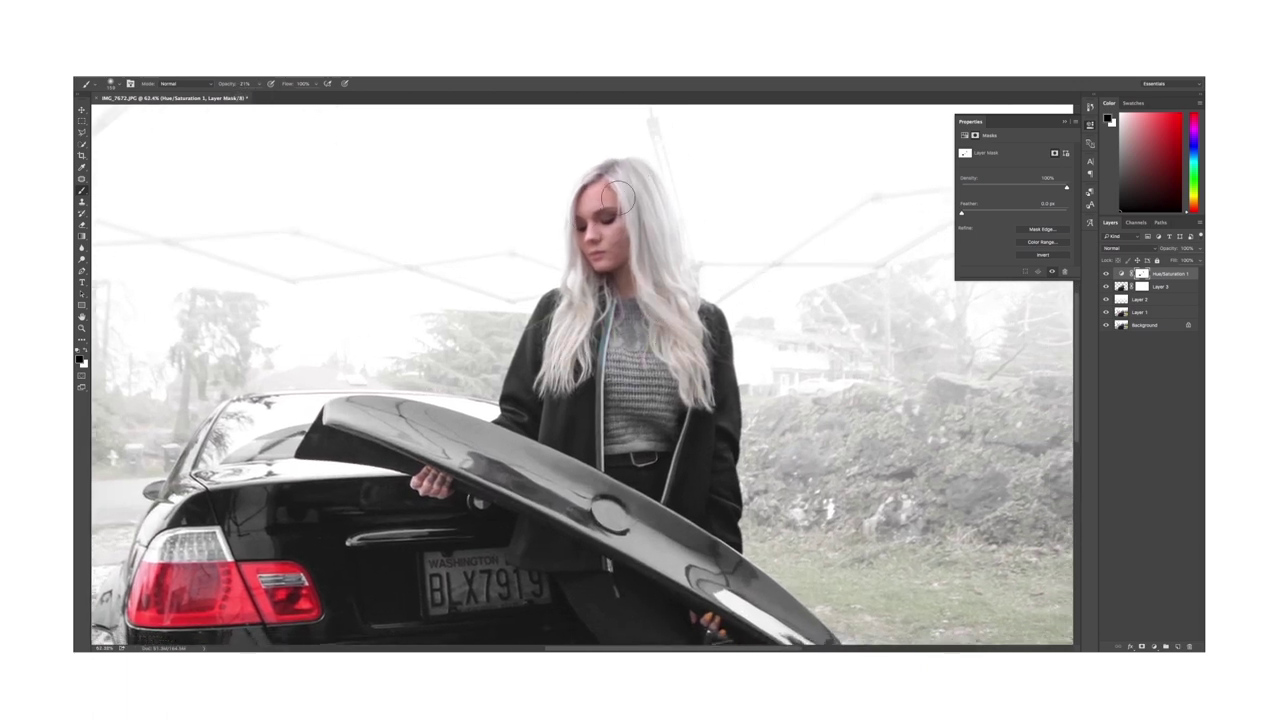
scroll(615, 396, "up", 2)
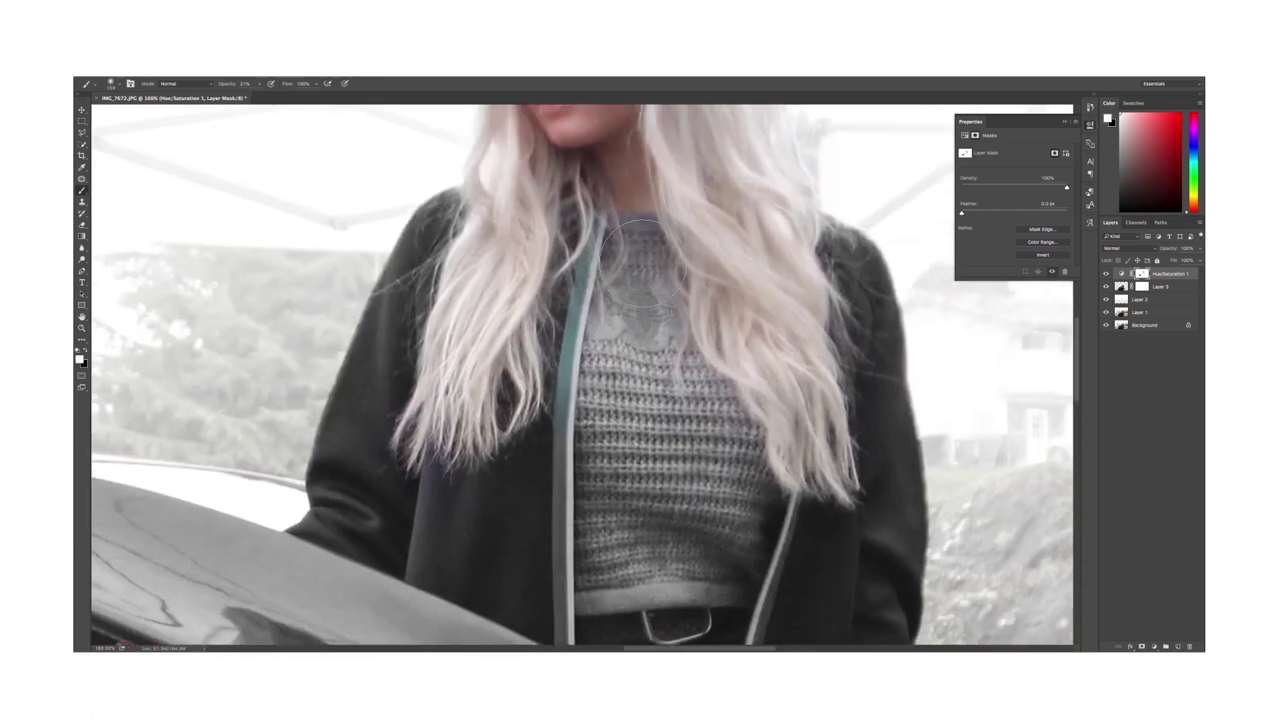
left_click(120, 86)
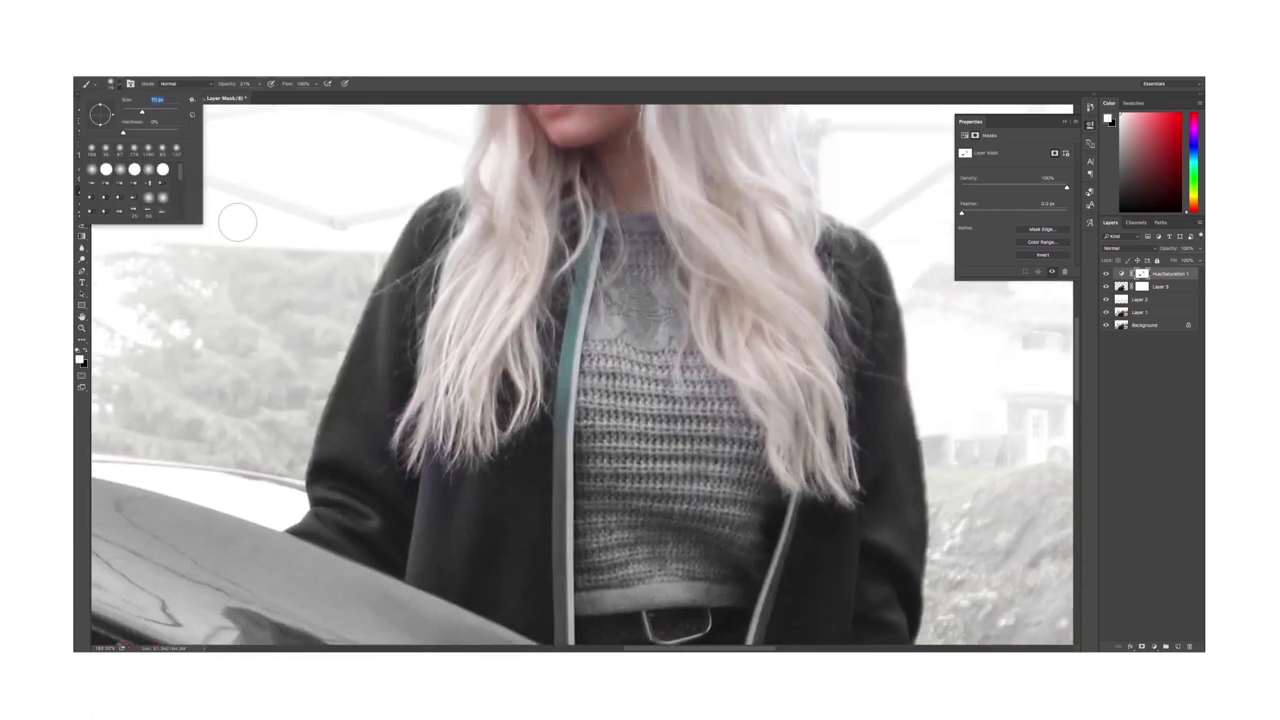
left_click(259, 84)
left_click_drag(260, 96, 293, 96)
left_click(524, 294)
key("x")
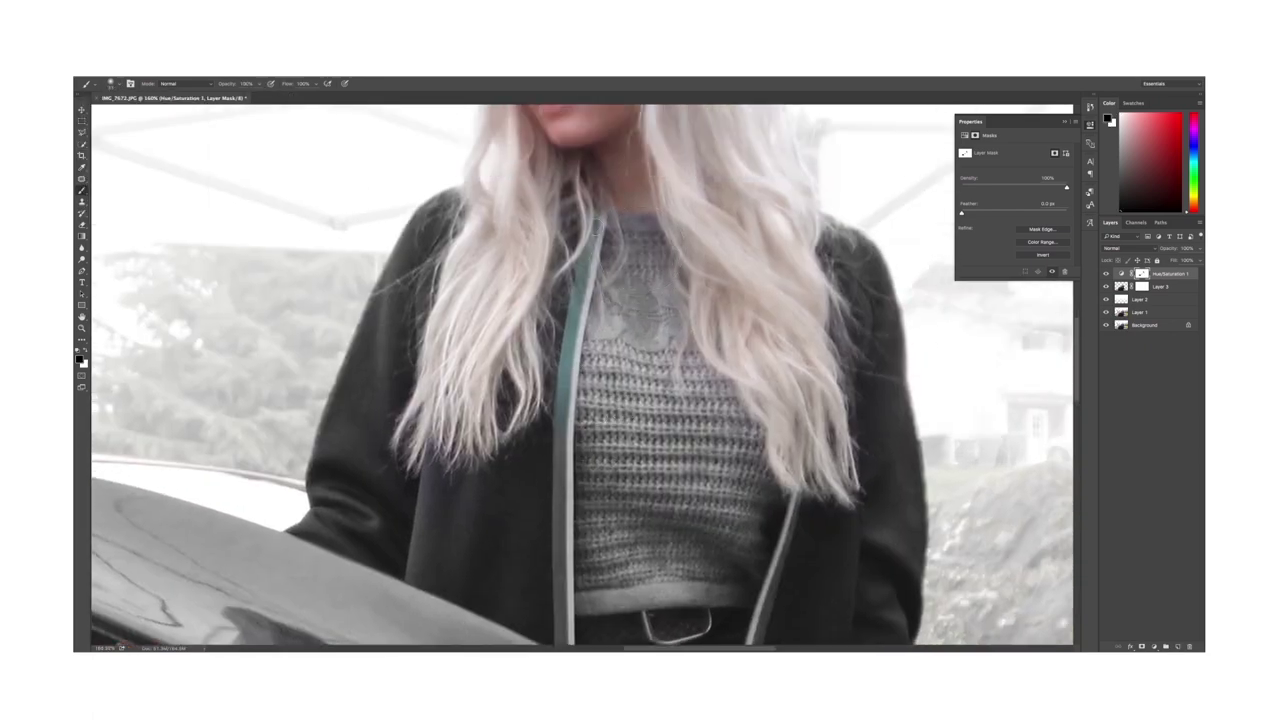
mouse_move(595, 235)
left_mouse_down()
mouse_move(563, 523)
mouse_move(579, 344)
left_mouse_up()
mouse_move(578, 350)
left_mouse_down()
mouse_move(579, 413)
mouse_move(580, 482)
left_mouse_up()
left_click_drag(634, 421, 585, 349)
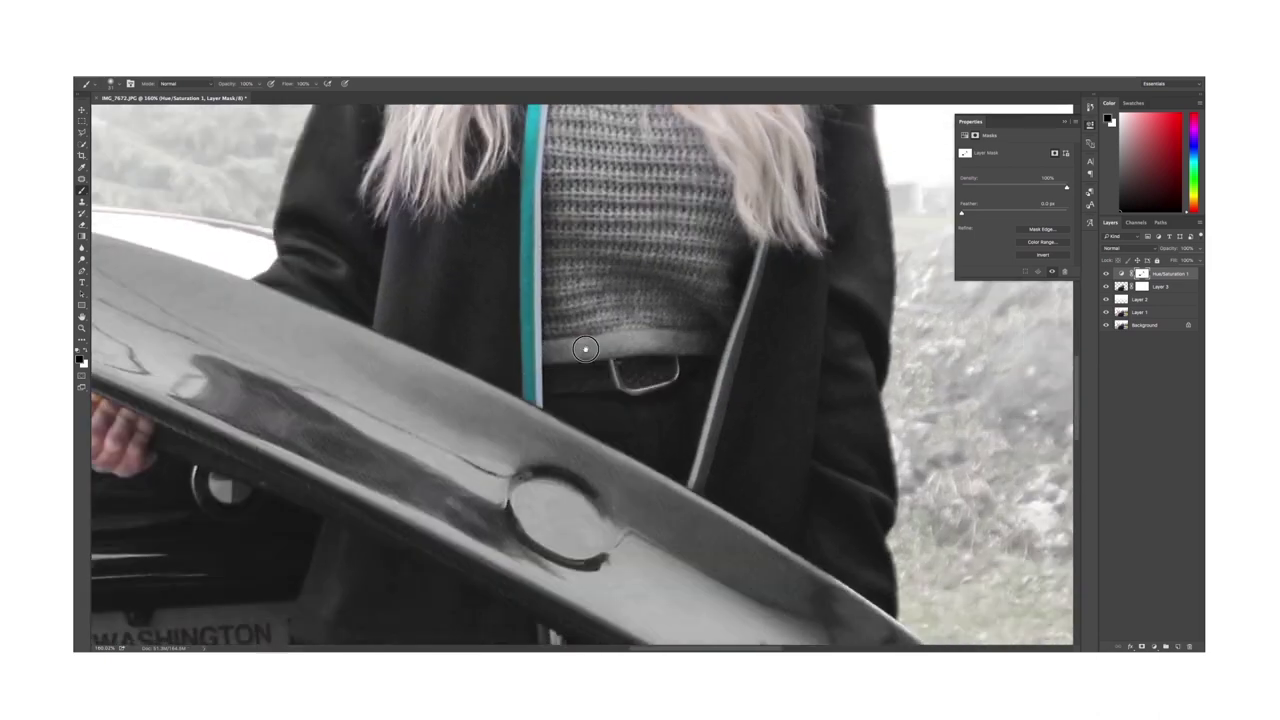
Restore the teal on the jacket's other trim edge and the trim and zipper pull below the spoiler by painting the mask.
scroll(585, 348, "right", 2)
left_click(120, 86)
left_click_drag(689, 235, 622, 474)
left_click_drag(646, 442, 708, 130)
left_click_drag(528, 307, 528, 311)
left_click_drag(557, 380, 562, 389)
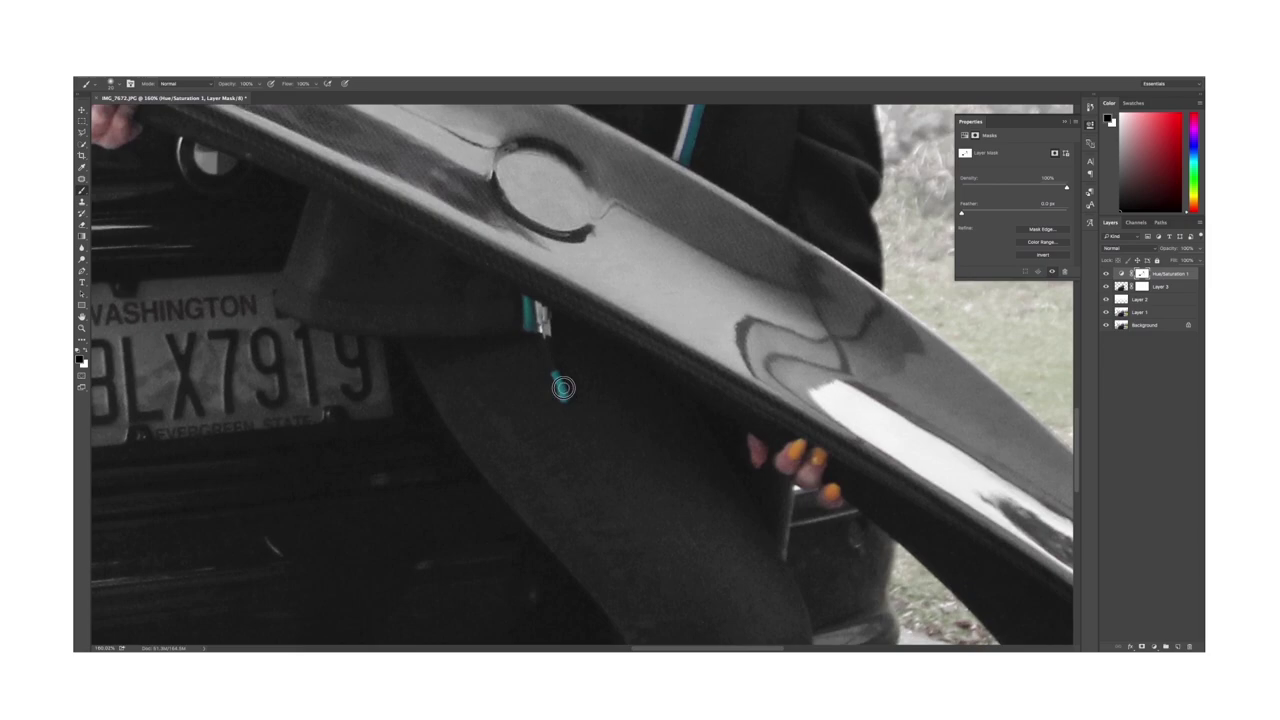
Outline the visible part of the license plate with the Polygonal Lasso on Layer 4.
scroll(670, 515, "down", 10)
scroll(608, 443, "down", 2)
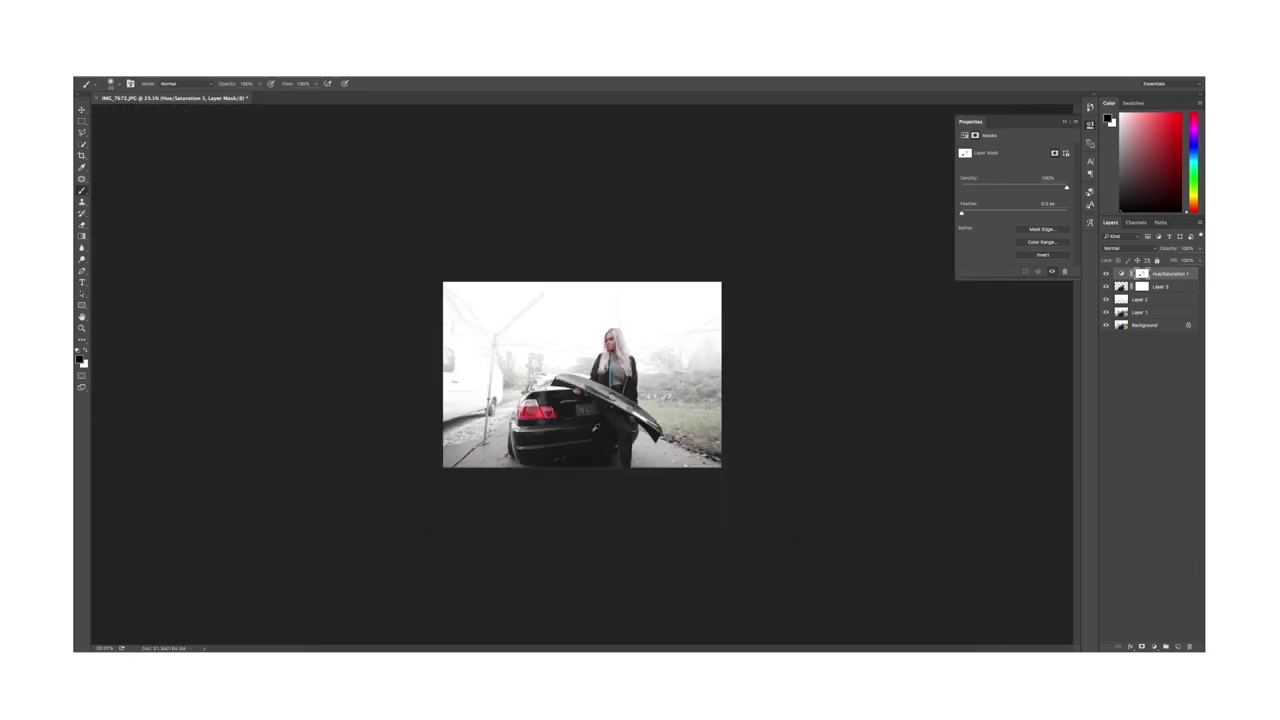
scroll(608, 443, "up", 10)
scroll(608, 443, "down", 3)
scroll(582, 418, "down", 5)
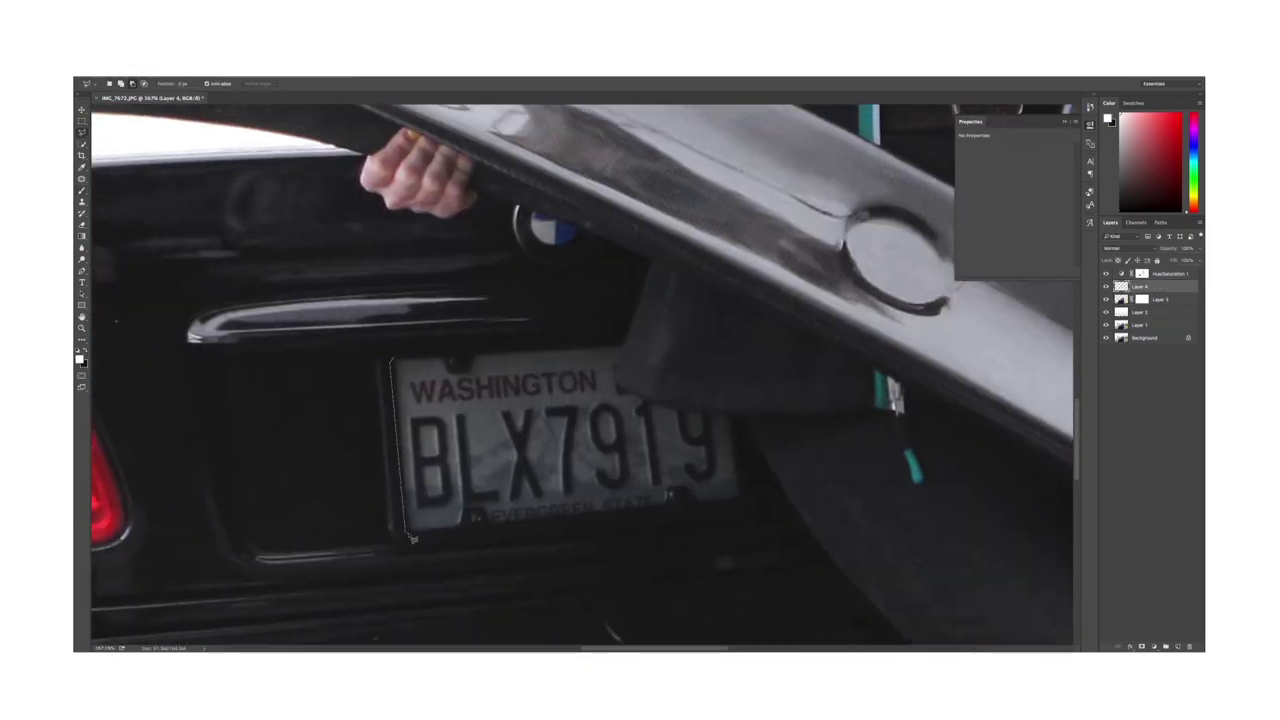
left_click(406, 533)
left_click(747, 498)
left_click(735, 415)
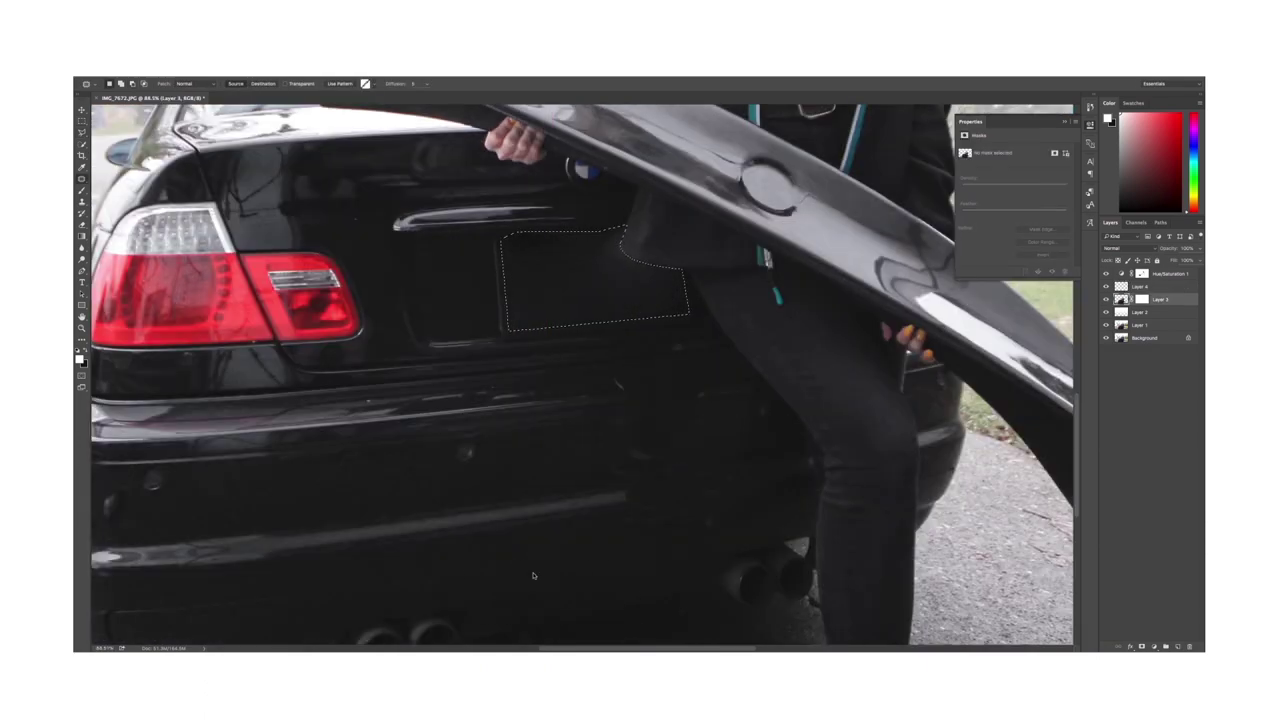
Copy the merged image of the whole canvas and paste it as a new layer above the Hue/Saturation adjustment.
scroll(580, 375, "down", 5)
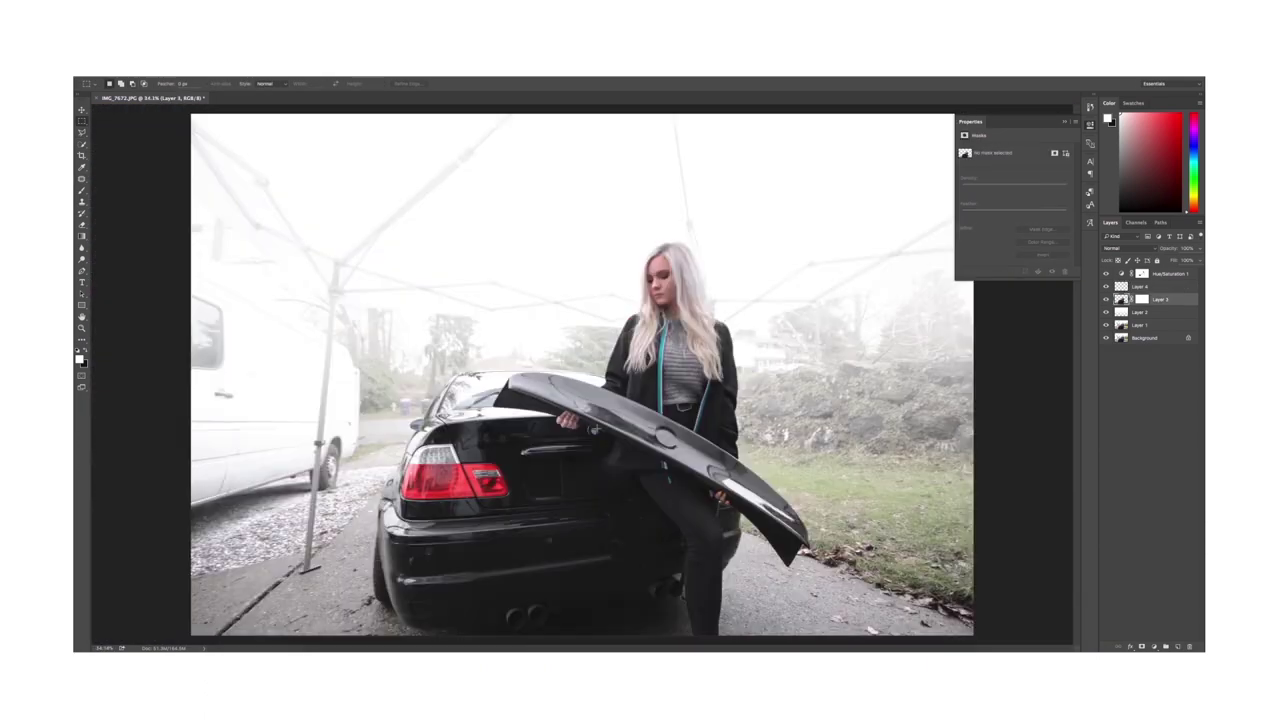
scroll(580, 375, "up", 6)
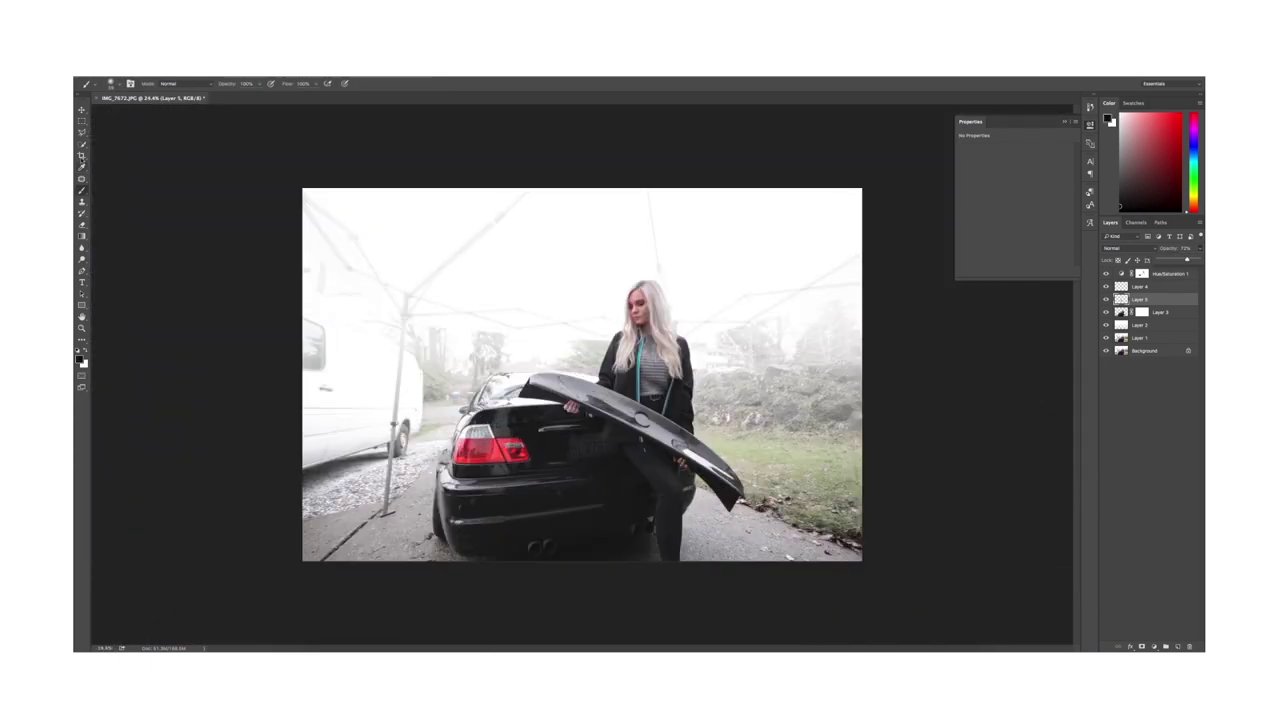
key("m")
key("ctrl+a")
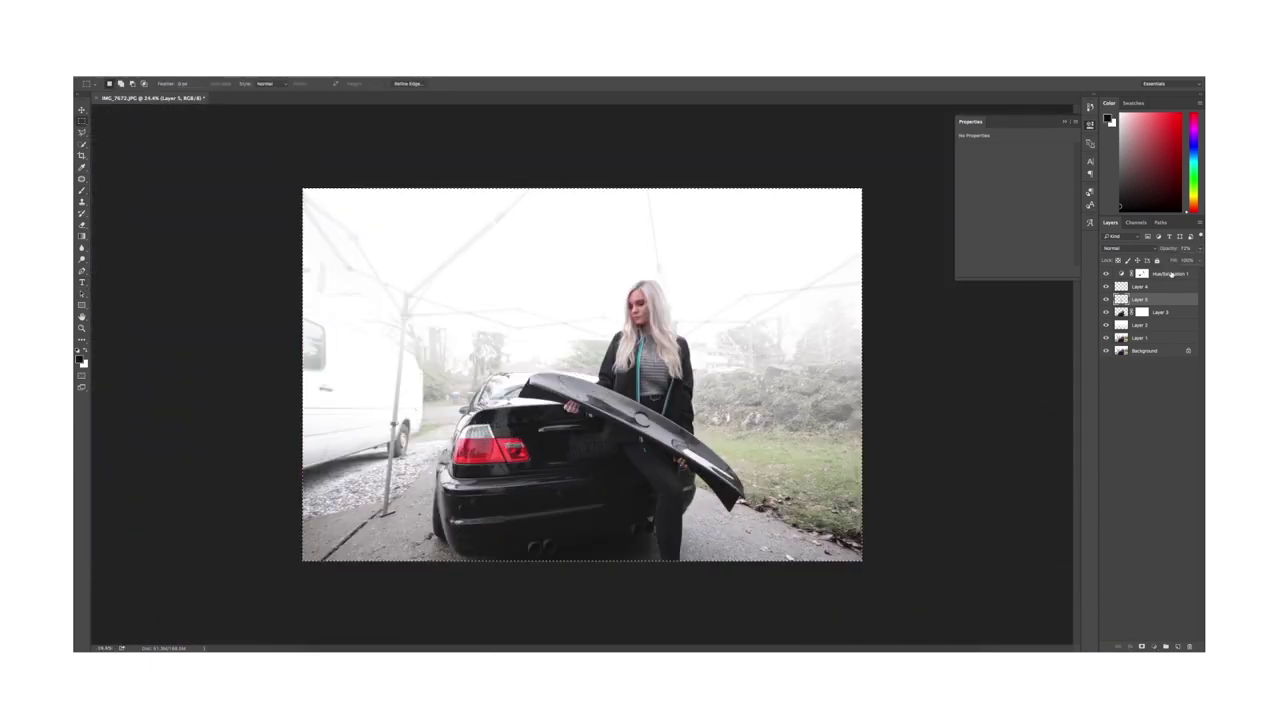
left_click(1165, 273)
key("ctrl+shift+c")
key("ctrl+v")
Apply the Camera Raw Filter to Layer 6 with Clarity raised to about +25 and Exposure to +0.10.
left_click(290, 71)
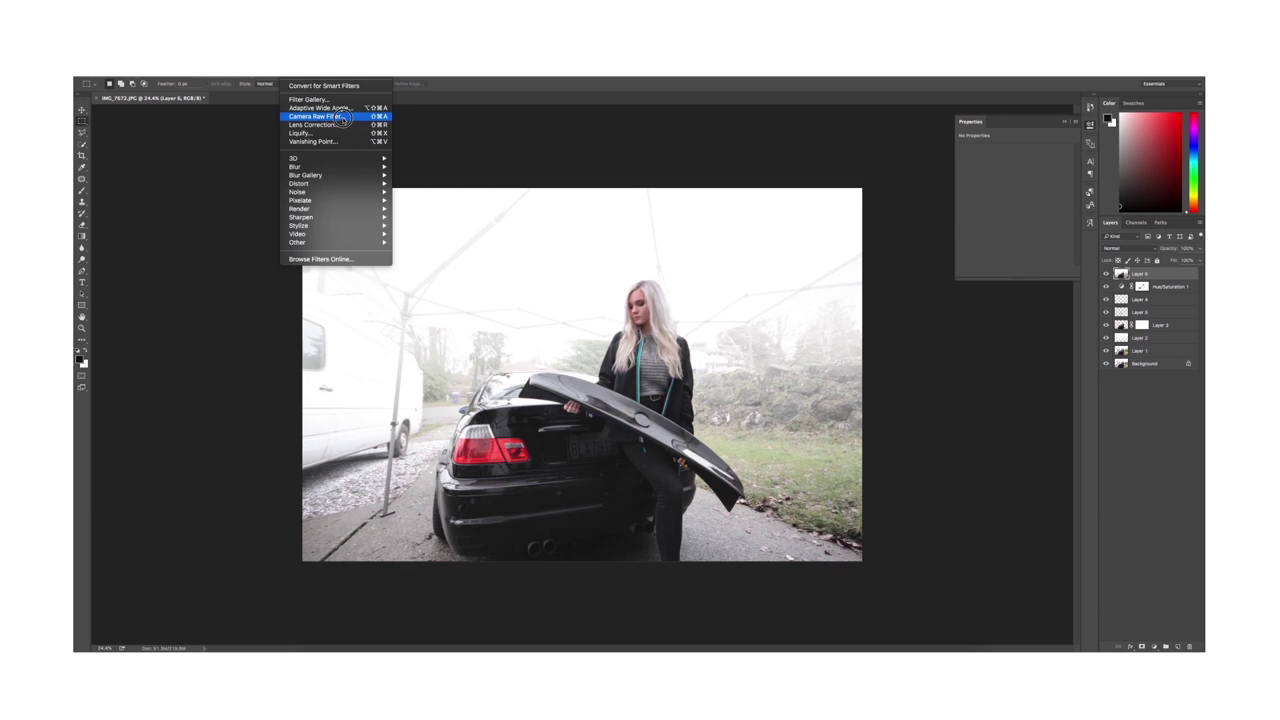
left_click(342, 118)
key("ctrl+shift+a")
left_click_drag(1085, 349, 1097, 349)
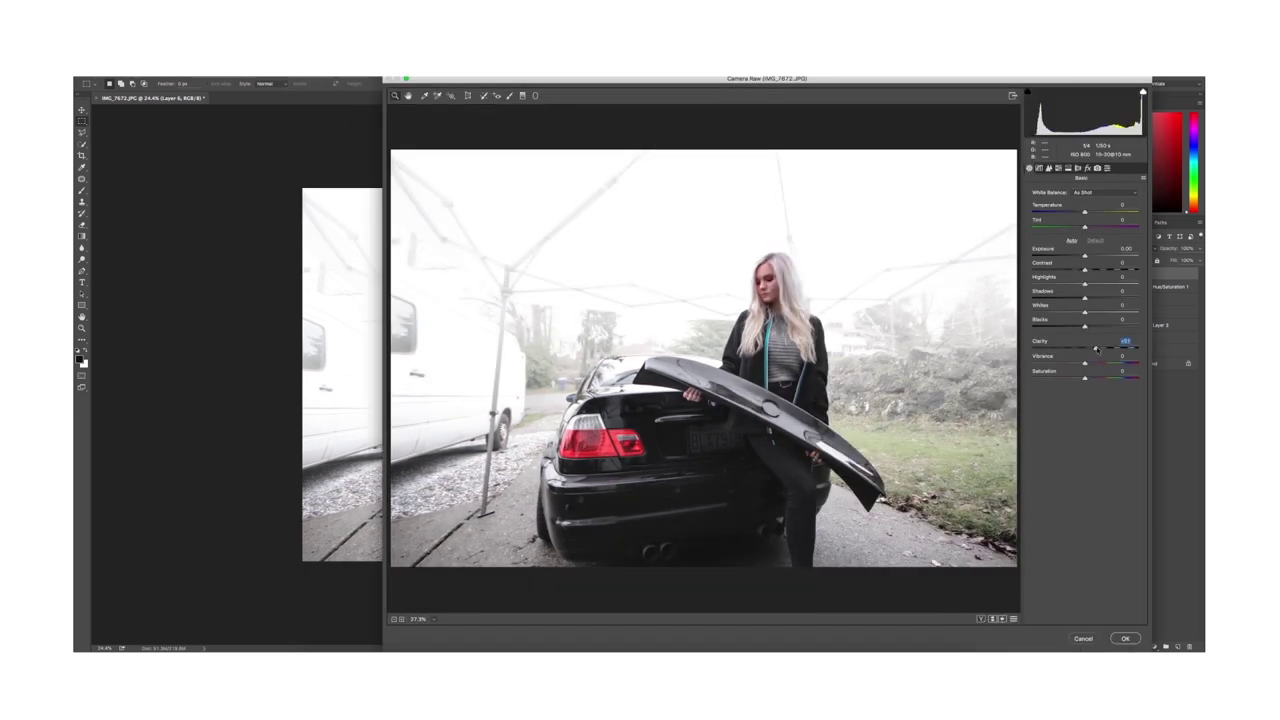
mouse_move(1104, 348)
left_mouse_down()
mouse_move(1126, 343)
mouse_move(983, 349)
mouse_move(1099, 349)
left_mouse_up()
mouse_move(1086, 257)
left_mouse_down()
mouse_move(1100, 256)
mouse_move(1087, 256)
left_mouse_up()
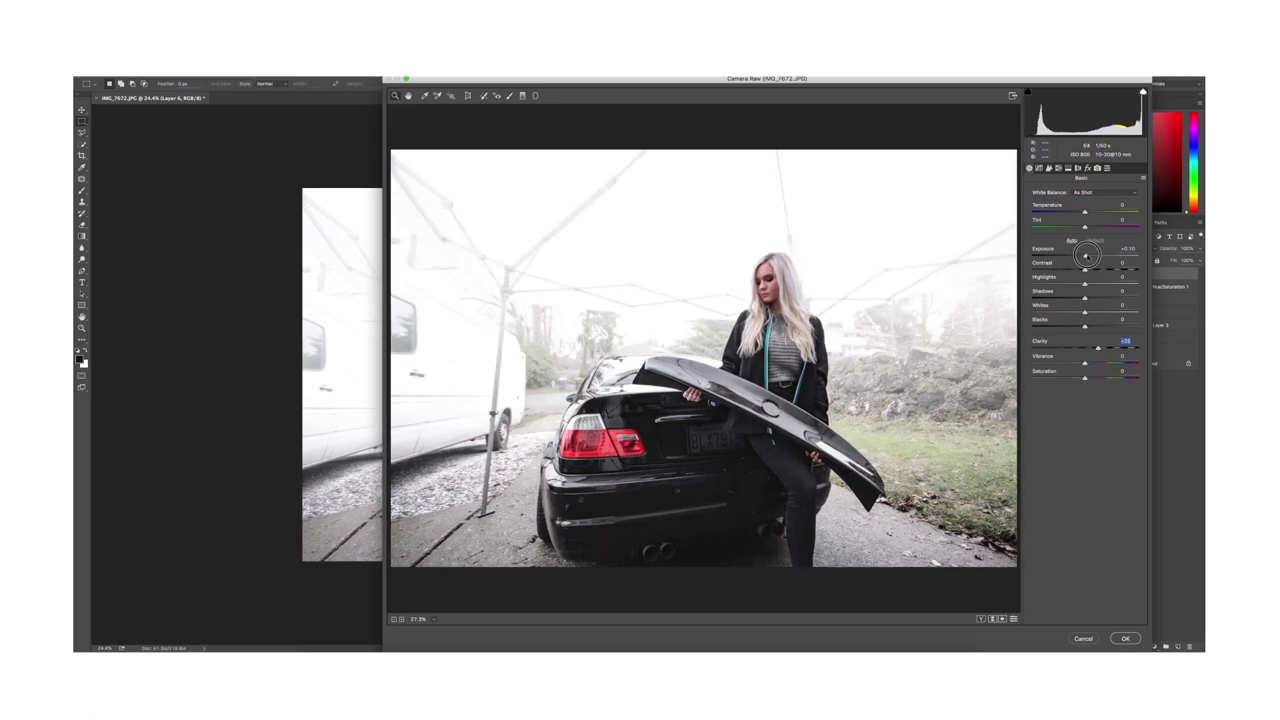
left_click(1125, 639)
Compare the photo with and without the Camera Raw changes by toggling Layer 6's visibility.
left_click(1106, 274)
left_click(1106, 274)
left_click(1106, 274)
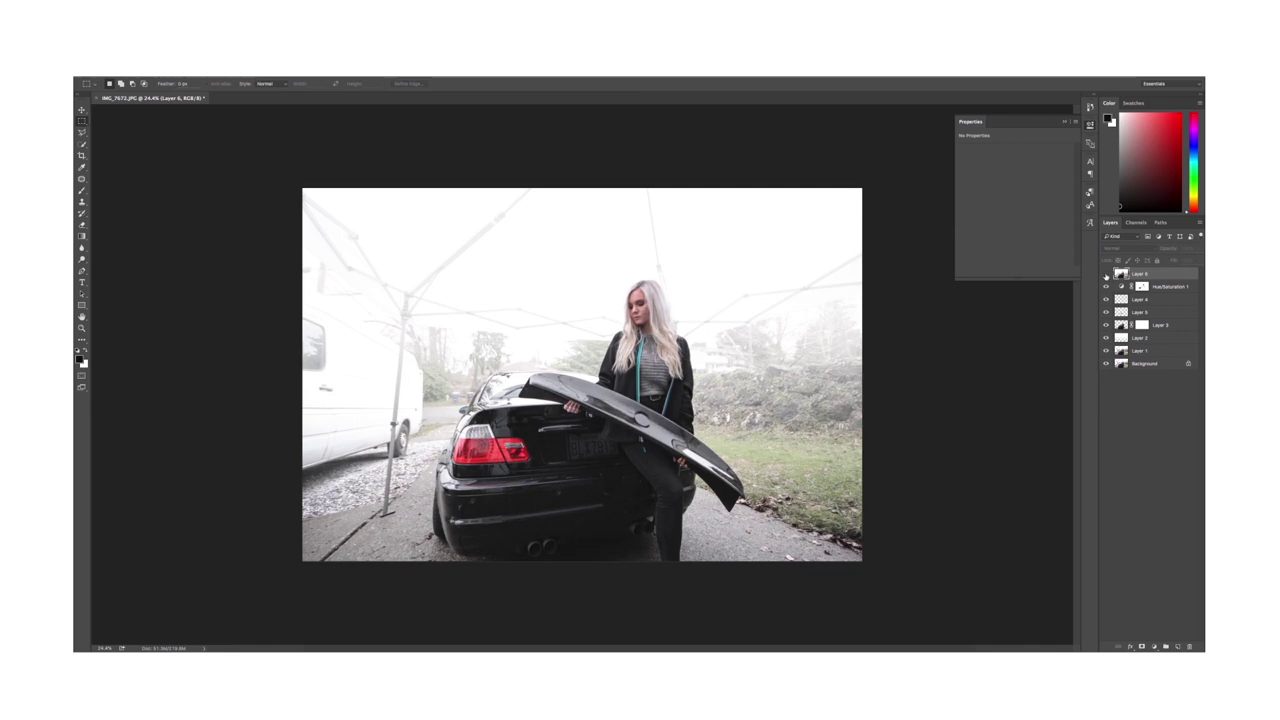
left_click(1106, 274)
left_click(1106, 274)
left_click(1106, 274)
left_click(1106, 274)
left_click(1106, 274)
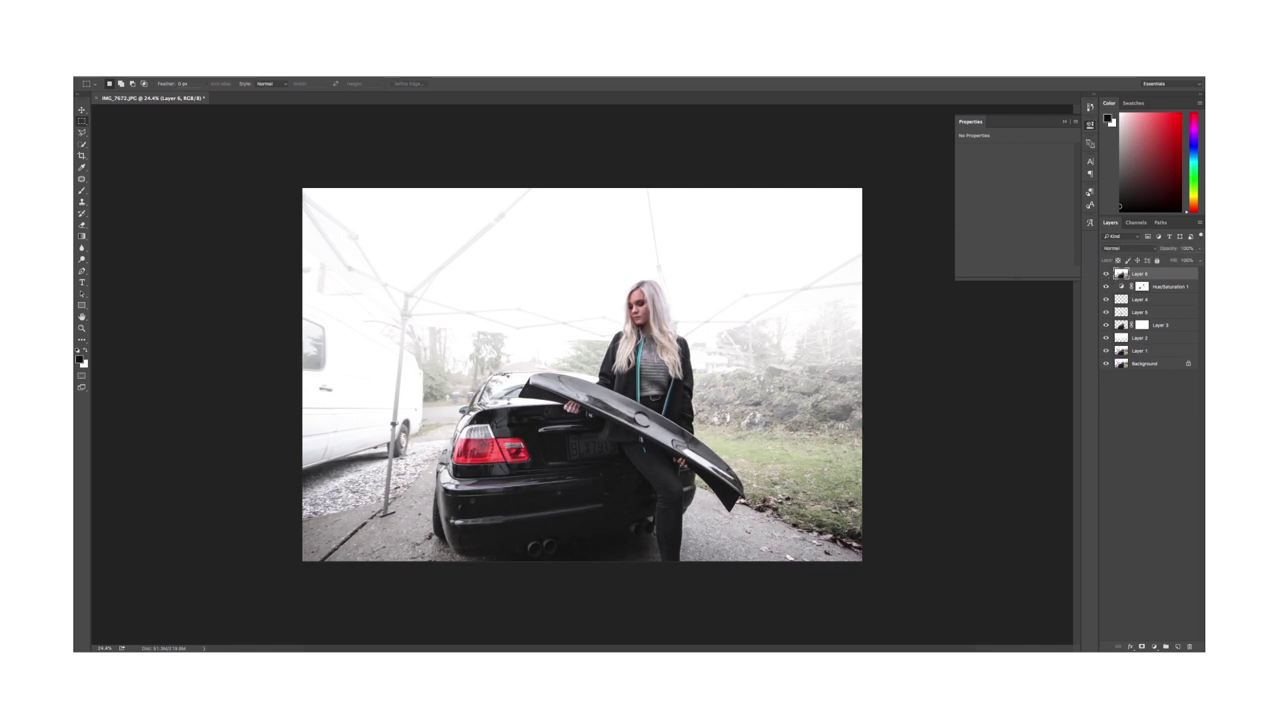
Add a layer mask to Layer 6 and set up an enlarged soft black brush for painting on it.
left_click(1141, 645)
key("b")
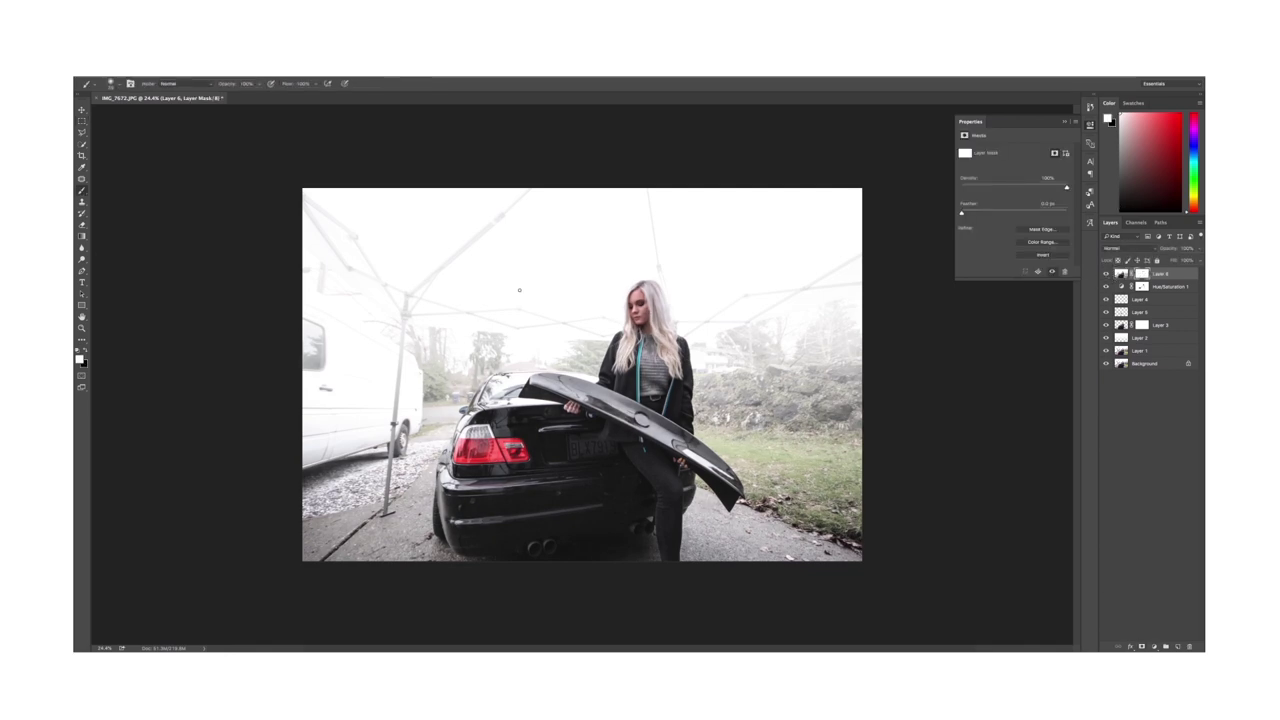
left_click(118, 86)
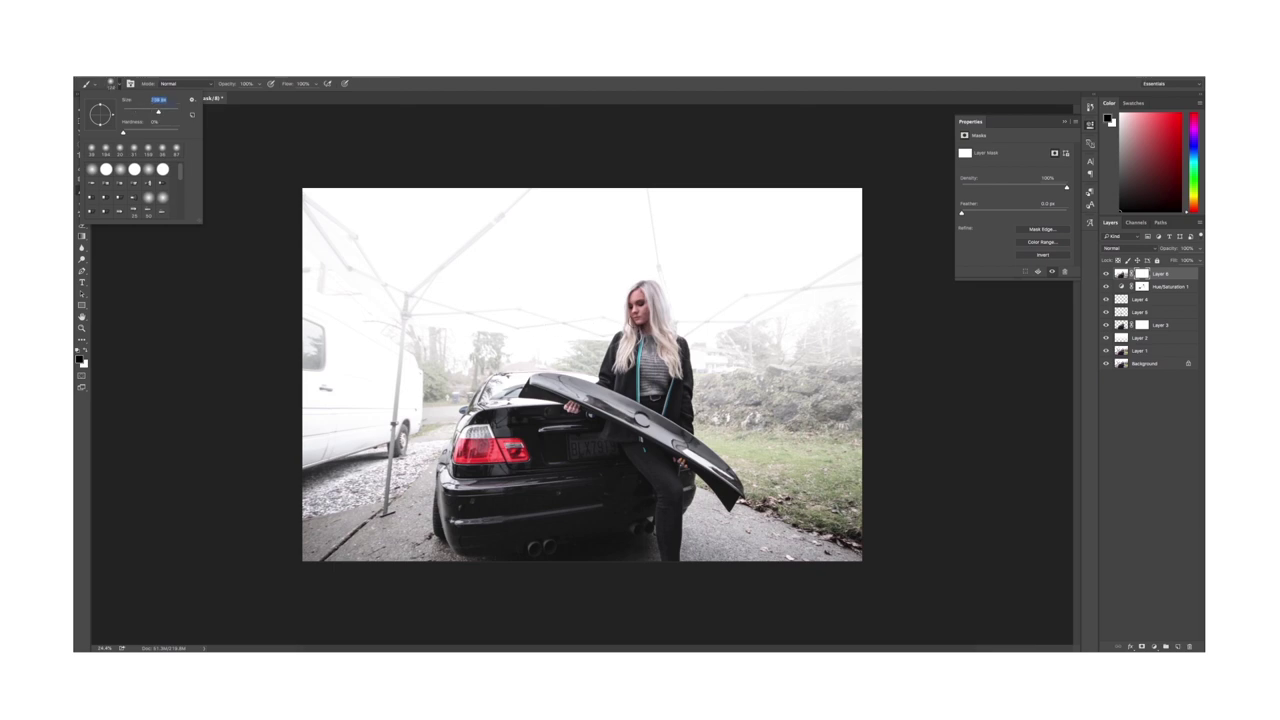
key("Return")
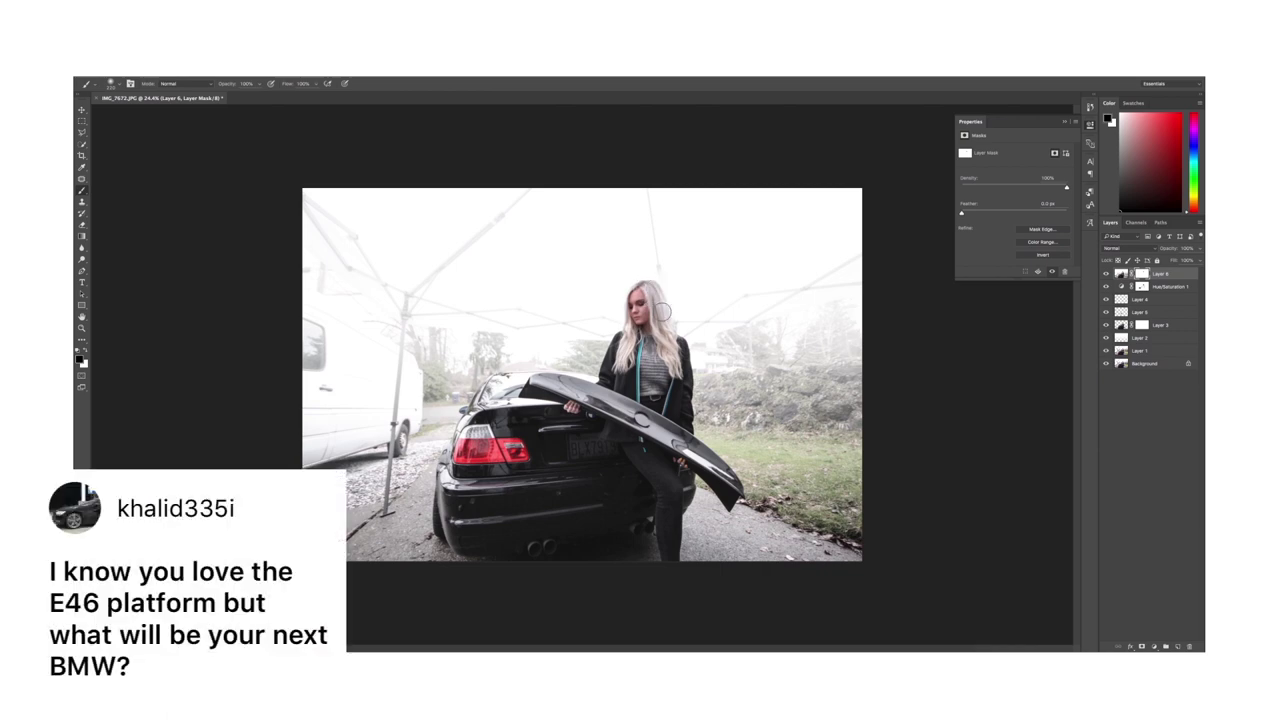
Hide and show masked Layer 6 repeatedly to check its effect on the woman.
left_click(1106, 274)
left_click(1106, 274)
left_click(1106, 274)
left_click(1106, 274)
left_click(1106, 274)
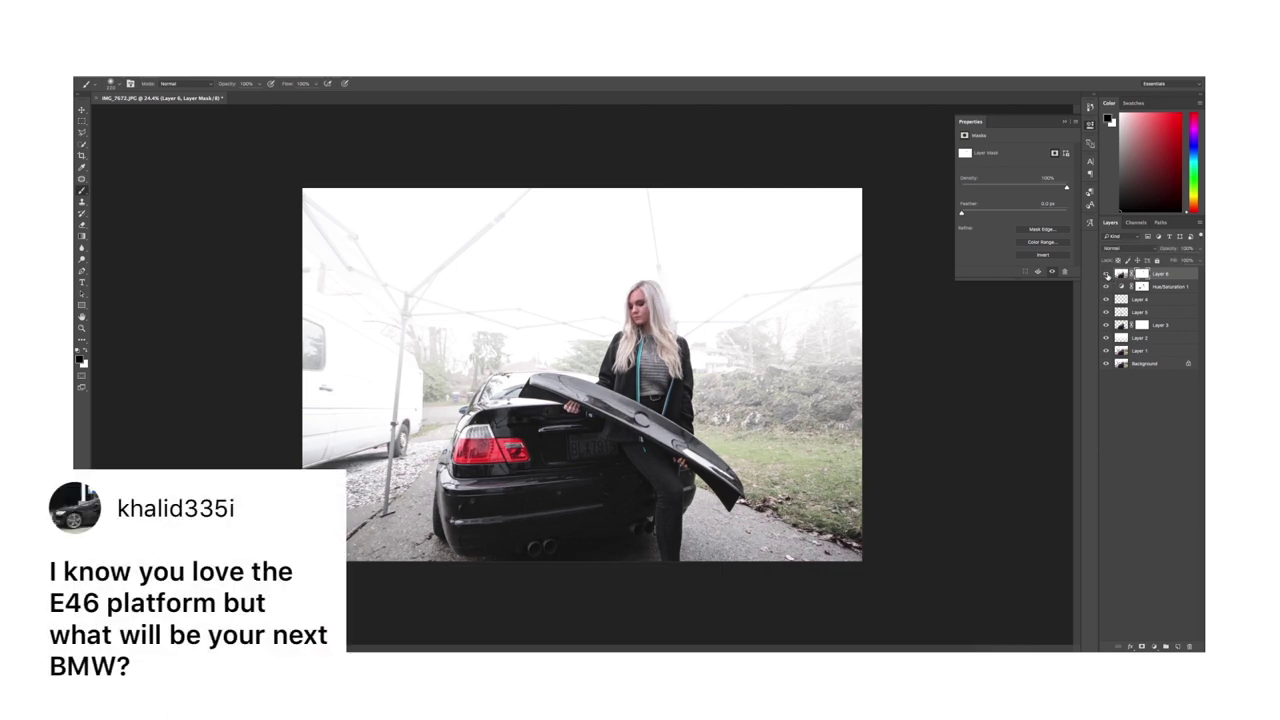
left_click(1106, 274)
Paint black over the background on Layer 6's mask with a much larger brush to remove the Camera Raw effect there.
scroll(640, 200, "down", 1)
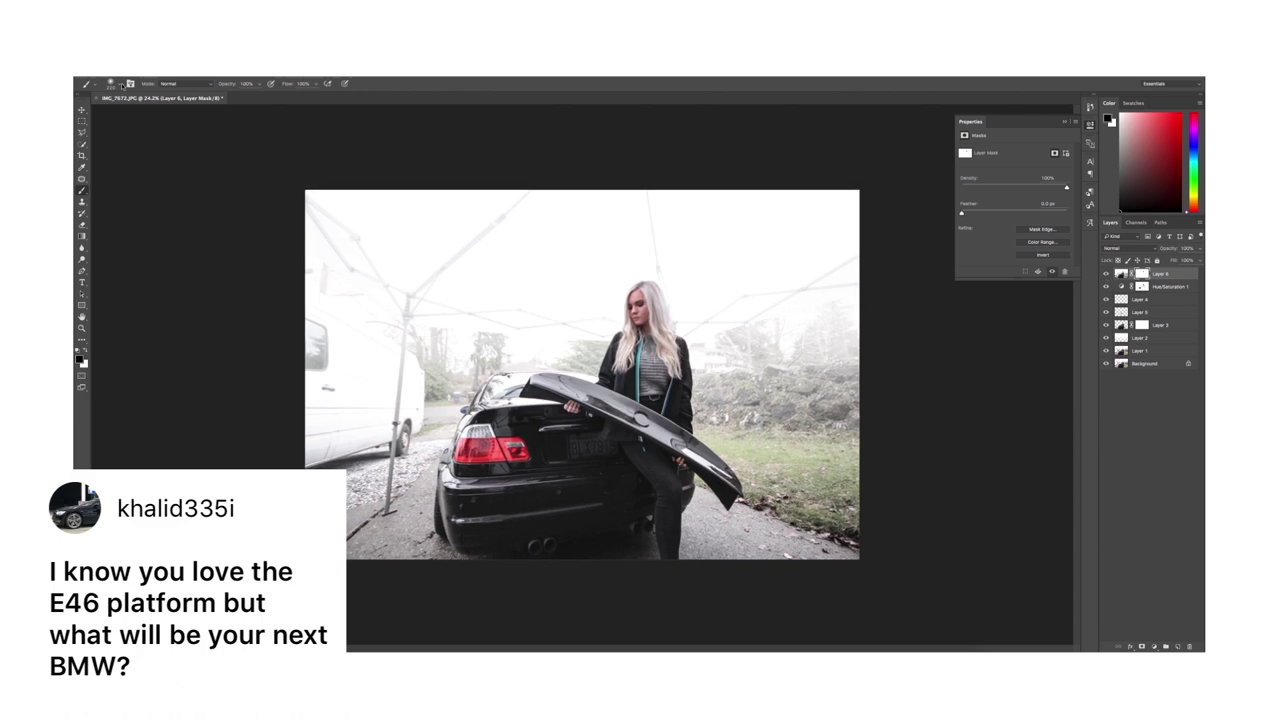
left_click(119, 84)
left_click_drag(158, 109, 172, 109)
left_click(375, 342)
mouse_move(378, 341)
left_mouse_down()
mouse_move(297, 243)
mouse_move(329, 340)
mouse_move(414, 362)
mouse_move(452, 324)
mouse_move(517, 325)
left_mouse_up()
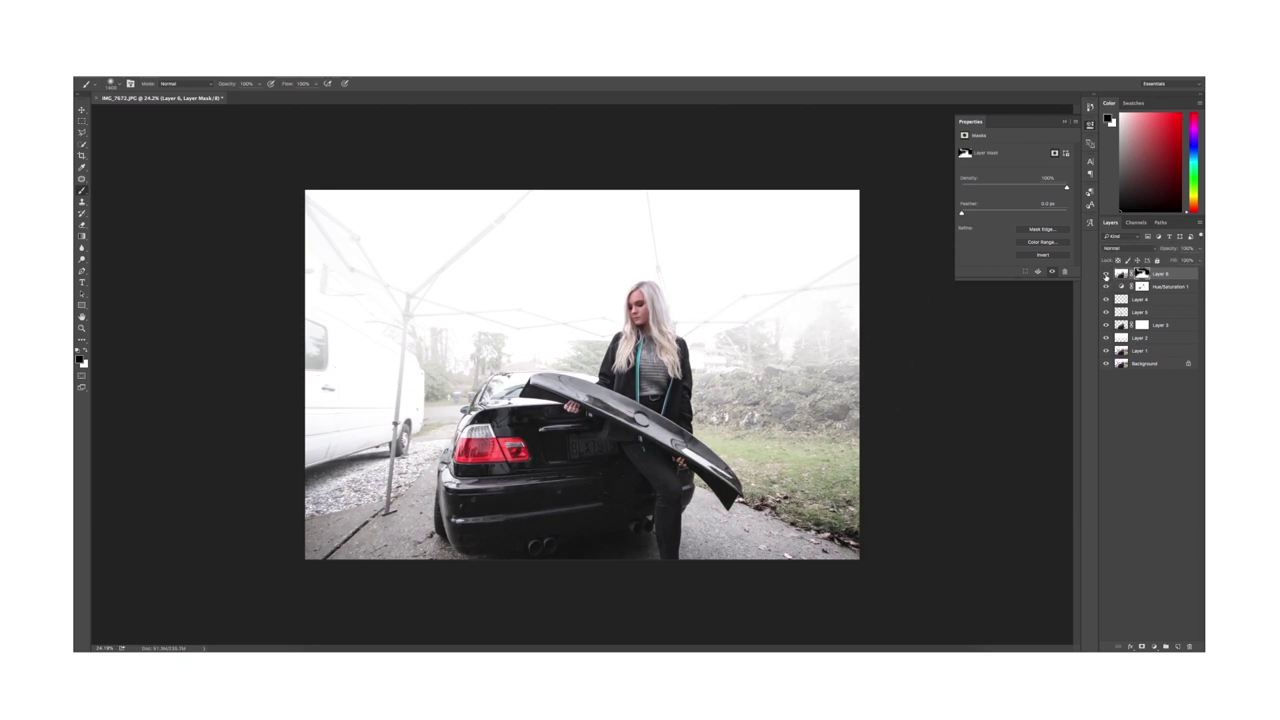
Toggle Layer 6's visibility to examine the masked Camera Raw effect against the layers beneath.
left_click(1106, 274)
left_click(1106, 274)
left_click(1106, 274)
left_click(1106, 275)
left_click(1106, 275)
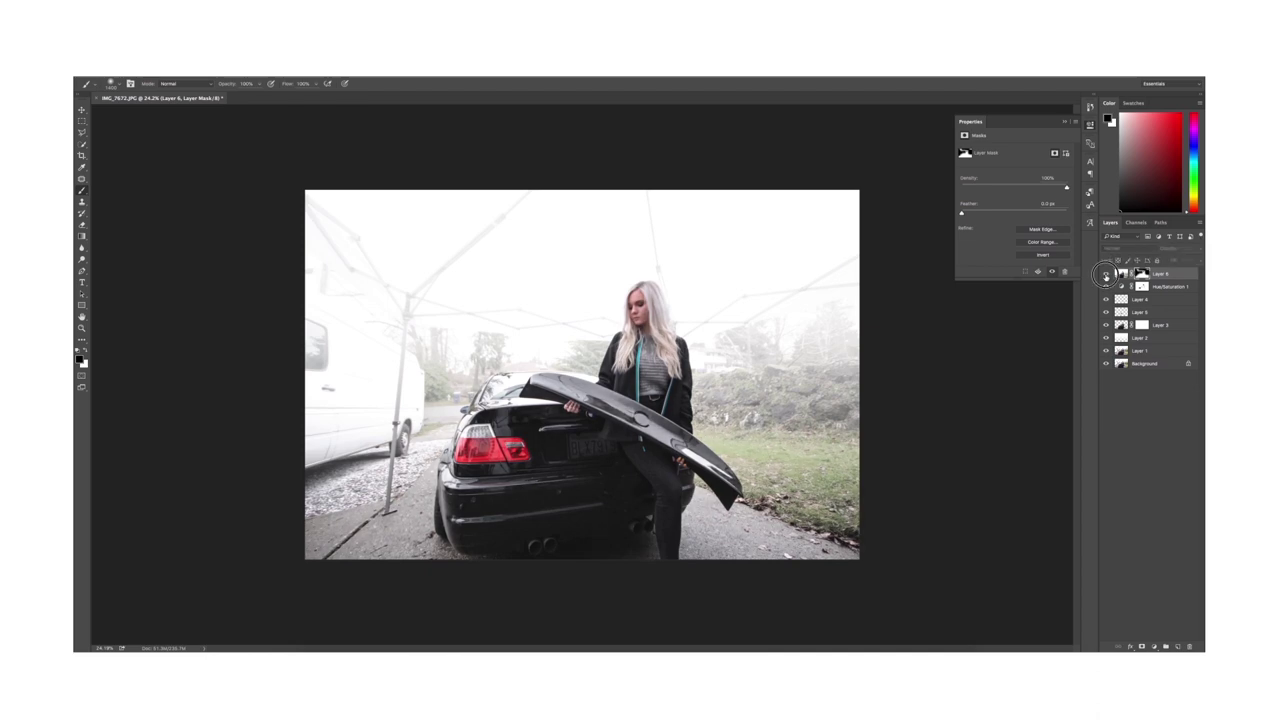
left_click(1106, 275)
left_click(1106, 275)
left_click(1106, 275)
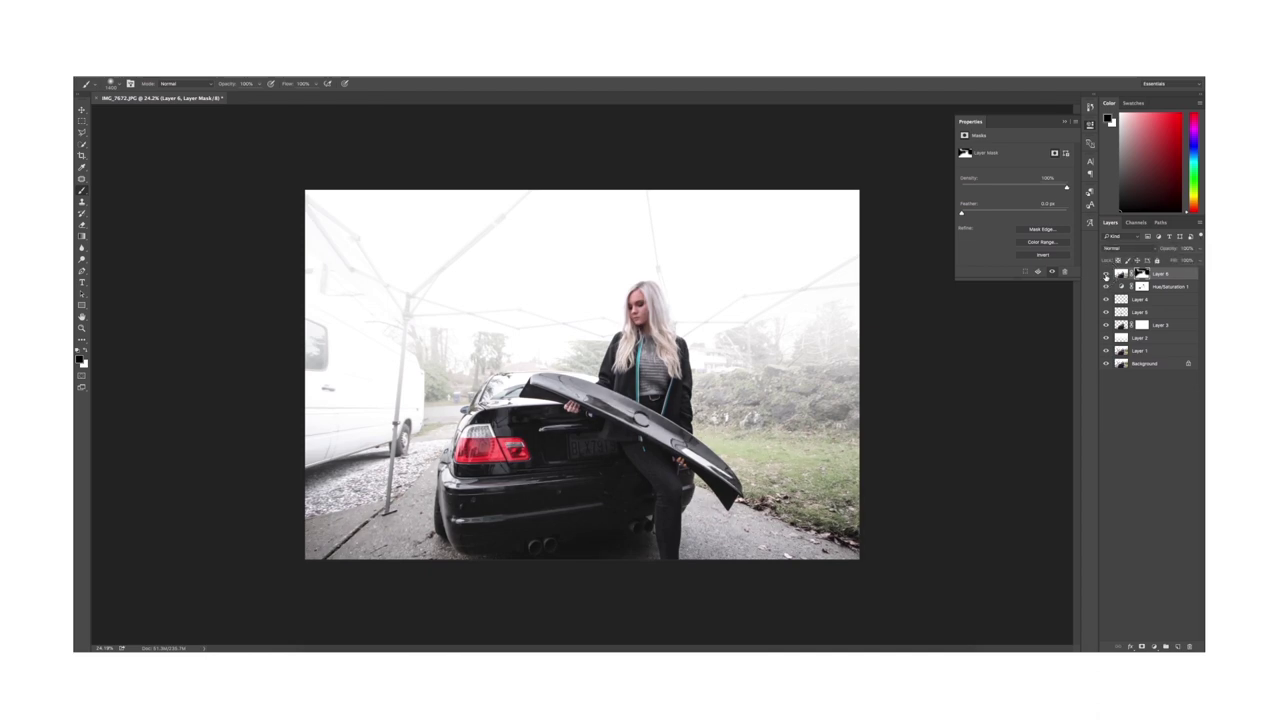
Add a black text layer reading "CARBON FIBER TRUNK SPOILER" across the upper part of the photo.
scroll(156, 312, "up", 2)
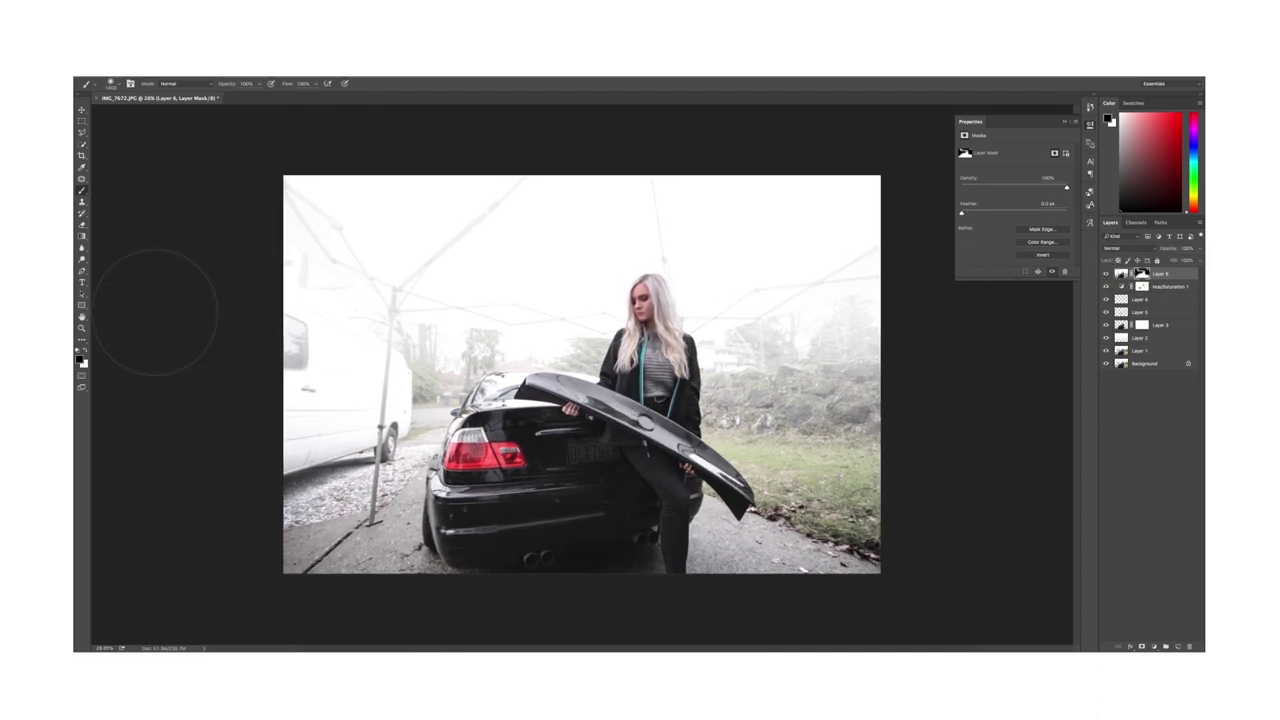
left_click(86, 284)
left_click(385, 296)
type("C")
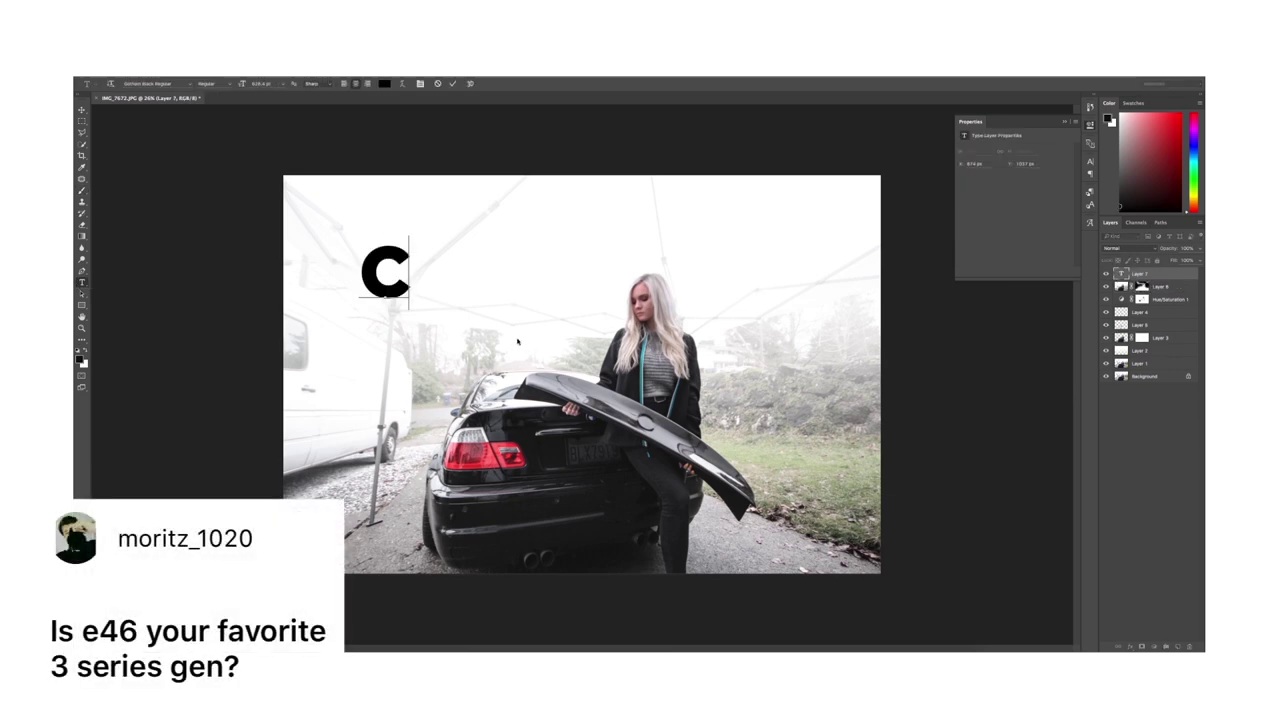
type("ARBON FIBER T ")
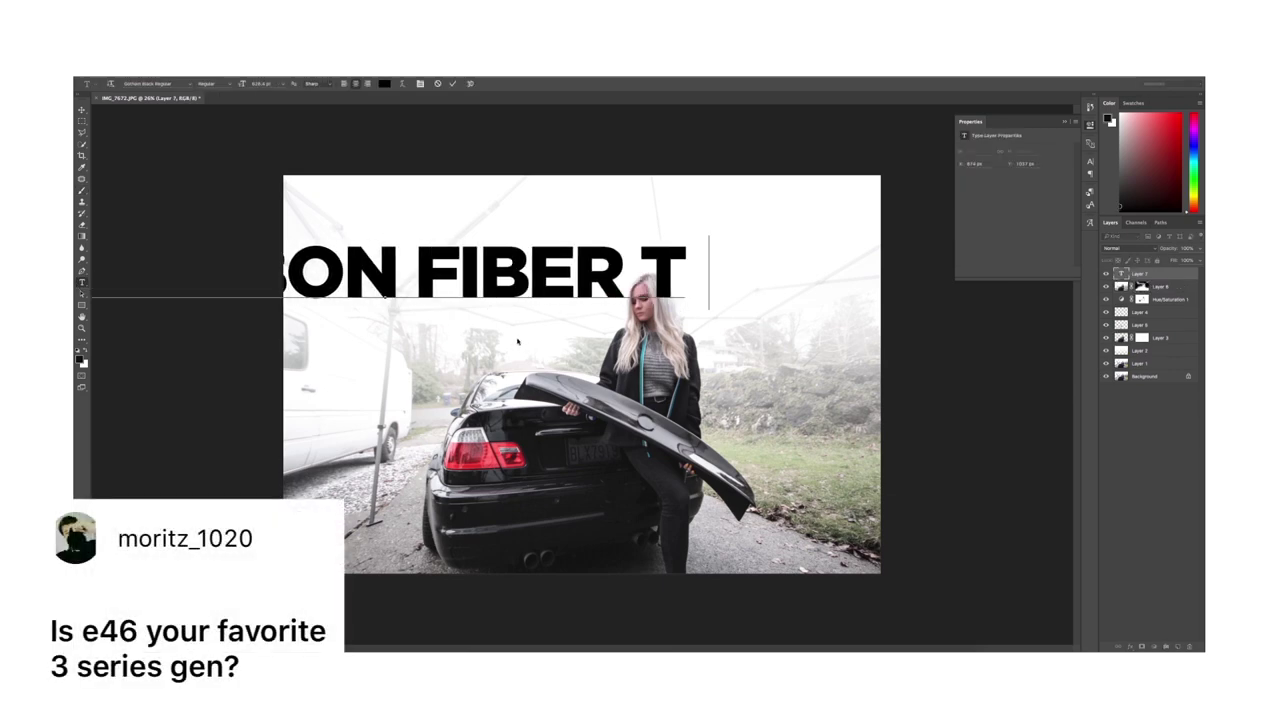
type("RUNK SPOILE")
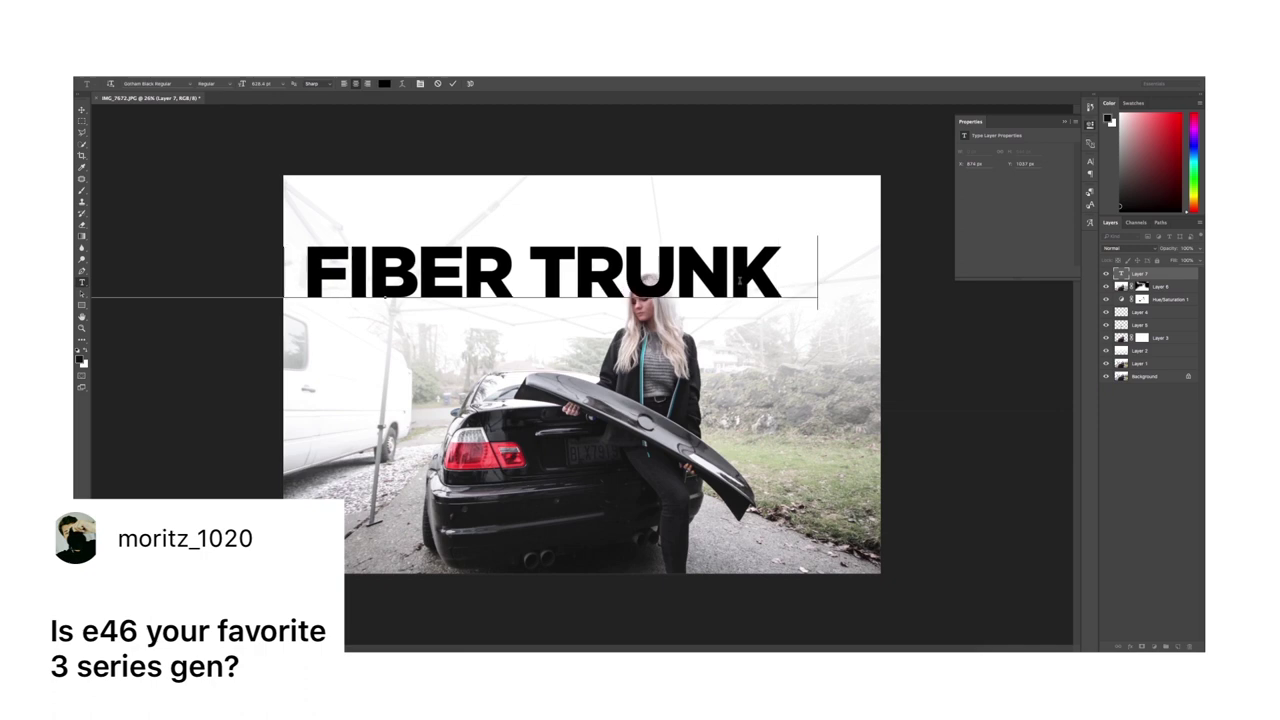
Reduce the title's font size to fit the photo's width and move it just above the woman's head.
key("super+a")
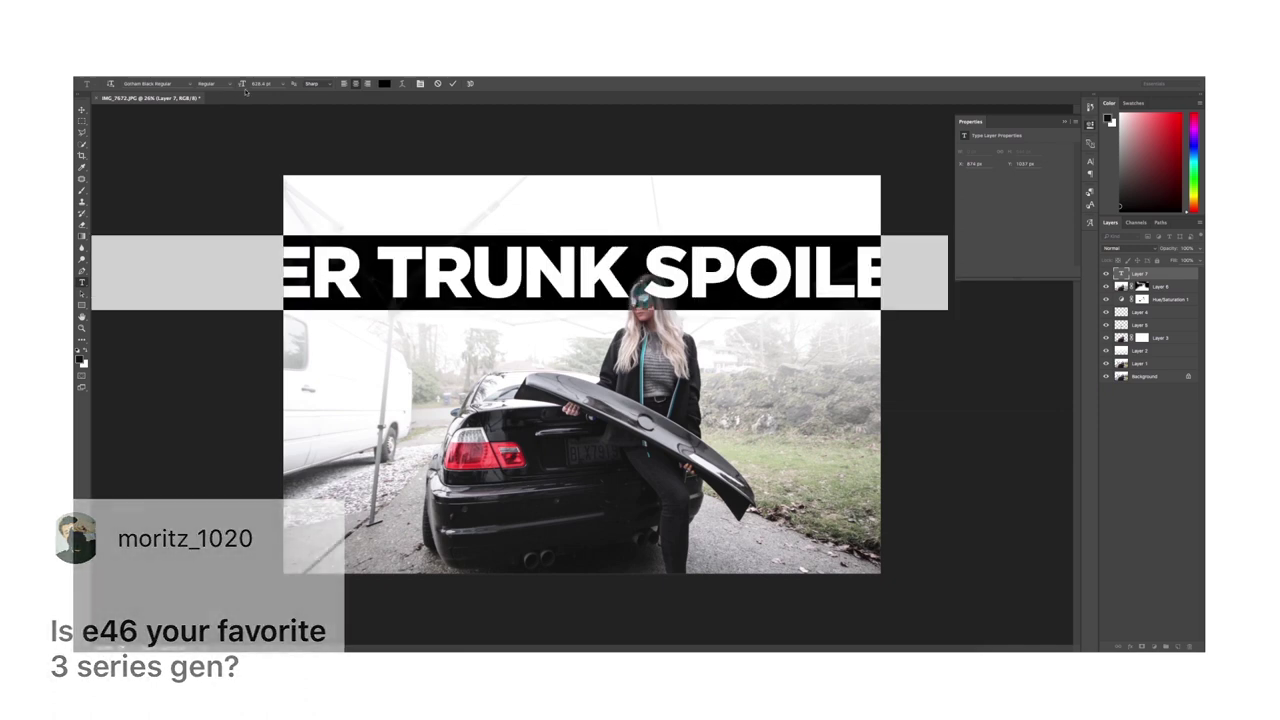
left_click_drag(242, 84, 219, 84)
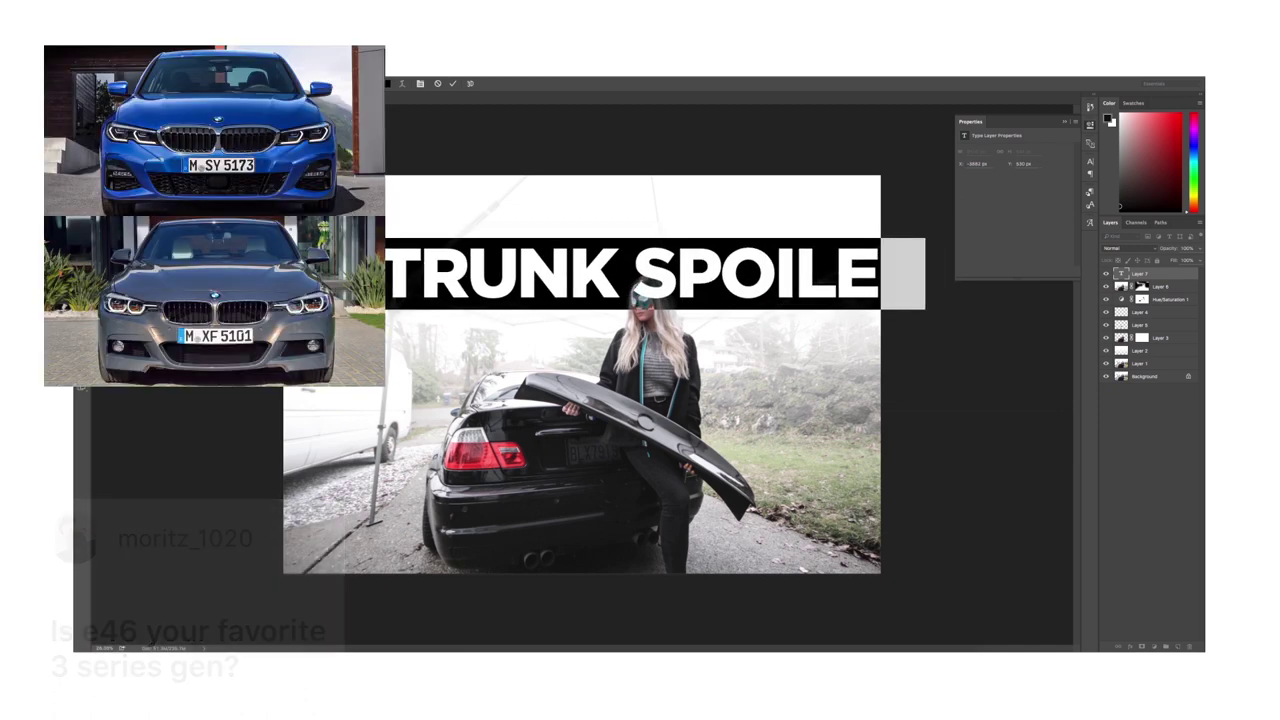
key("super+shift+comma")
left_click_drag(415, 295, 612, 264)
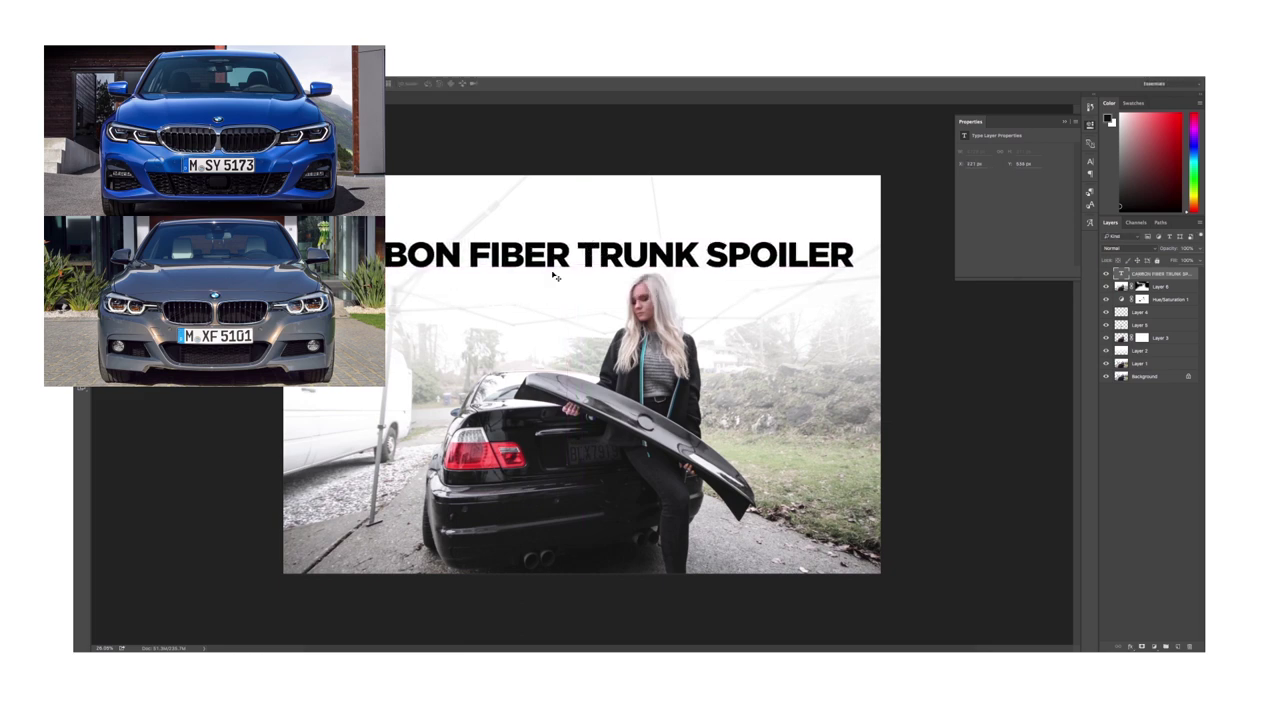
Break the title into three centred lines, add "E46" before "CARBON FIBER", and move it left beside the woman's head.
left_click(584, 254)
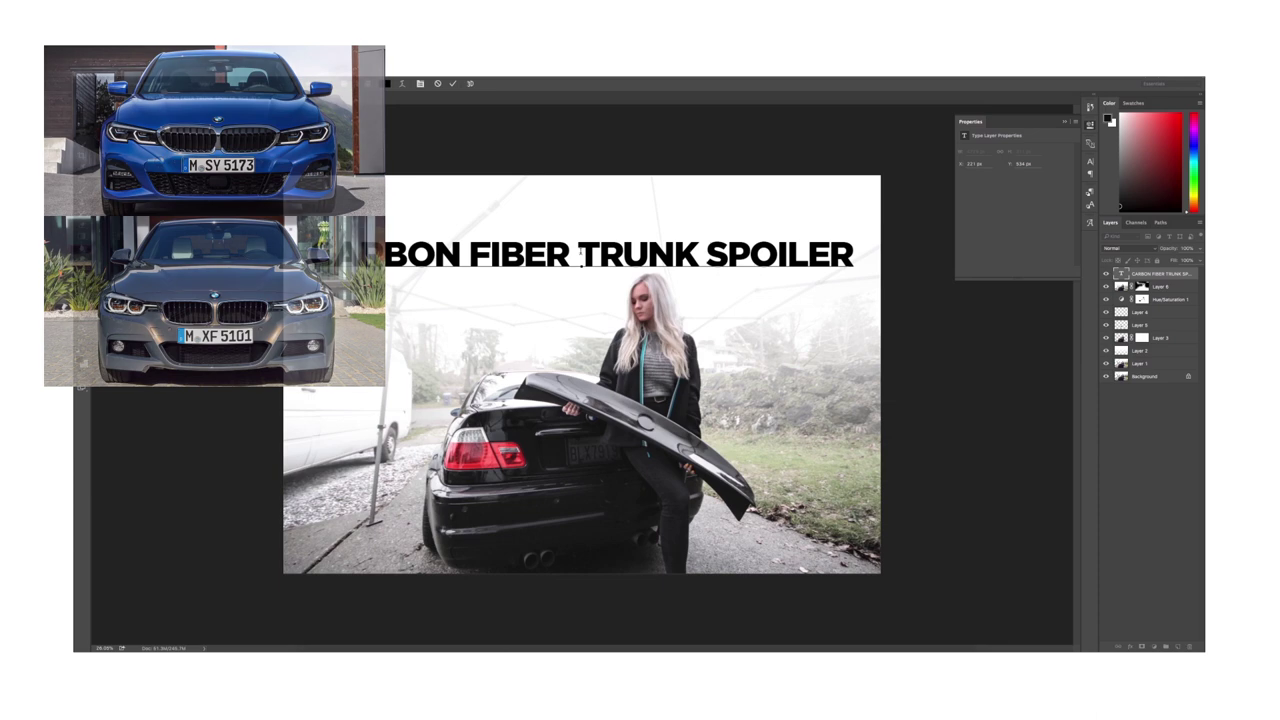
key("Return")
left_click(574, 298)
key("Return")
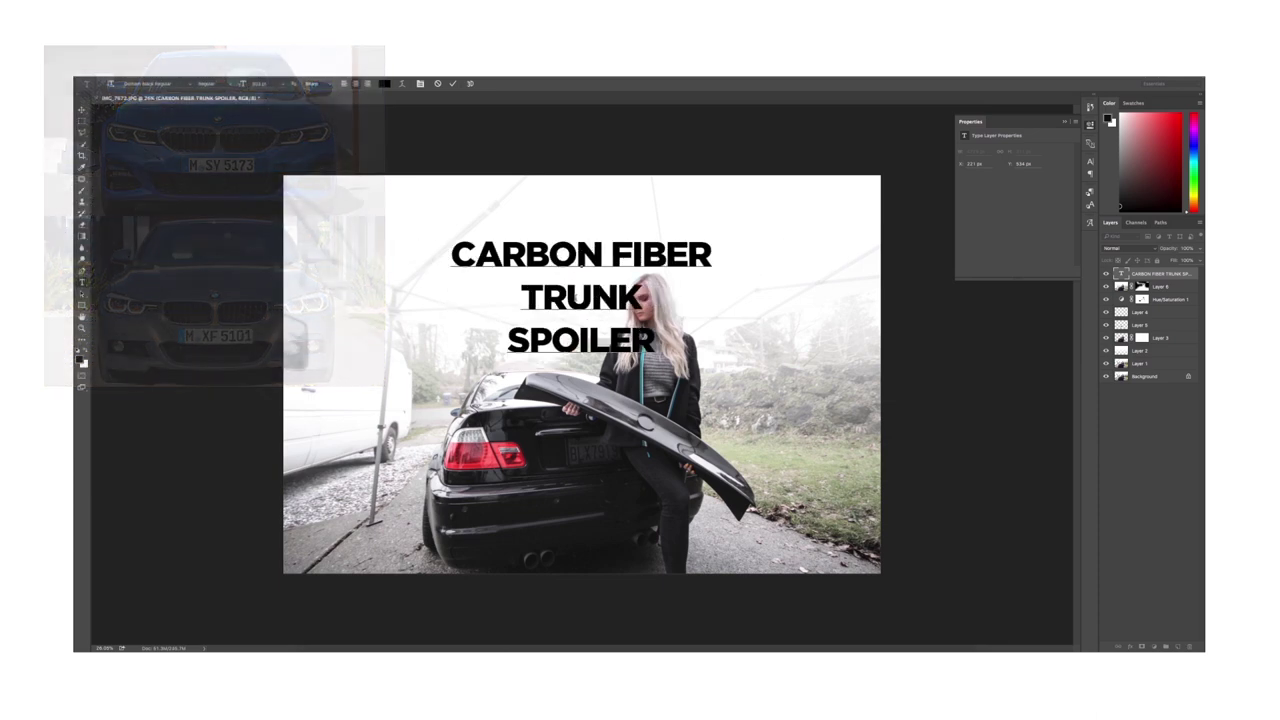
type("E46")
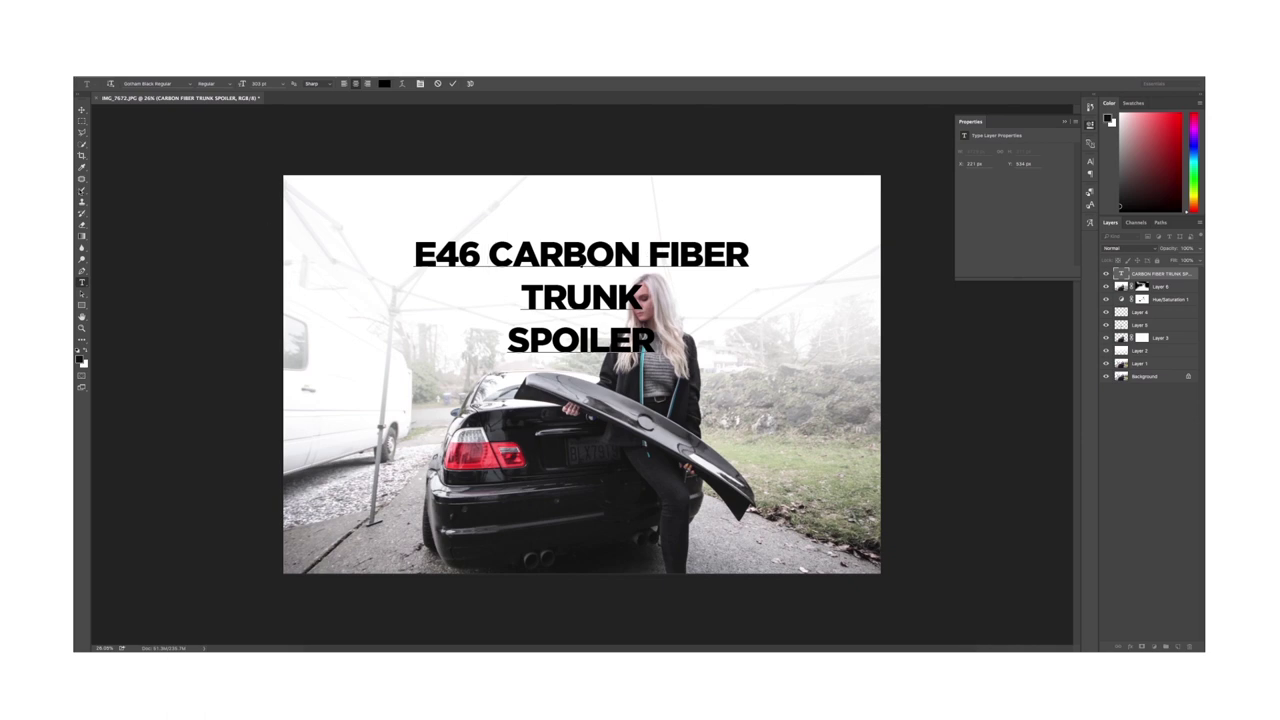
left_click(82, 110)
left_click_drag(532, 237, 420, 234)
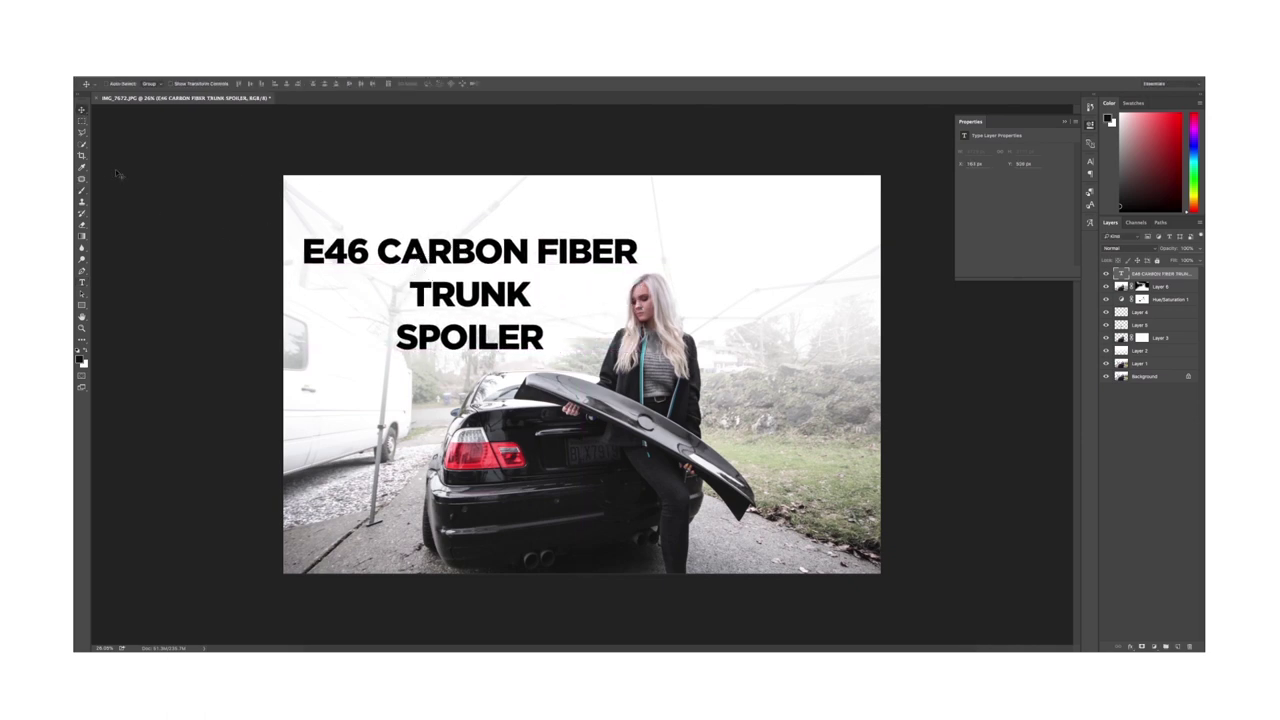
Crop the photo to a 16:9 frame, trimming the area above the title and below the car.
left_click(82, 155)
left_click_drag(656, 397, 657, 375)
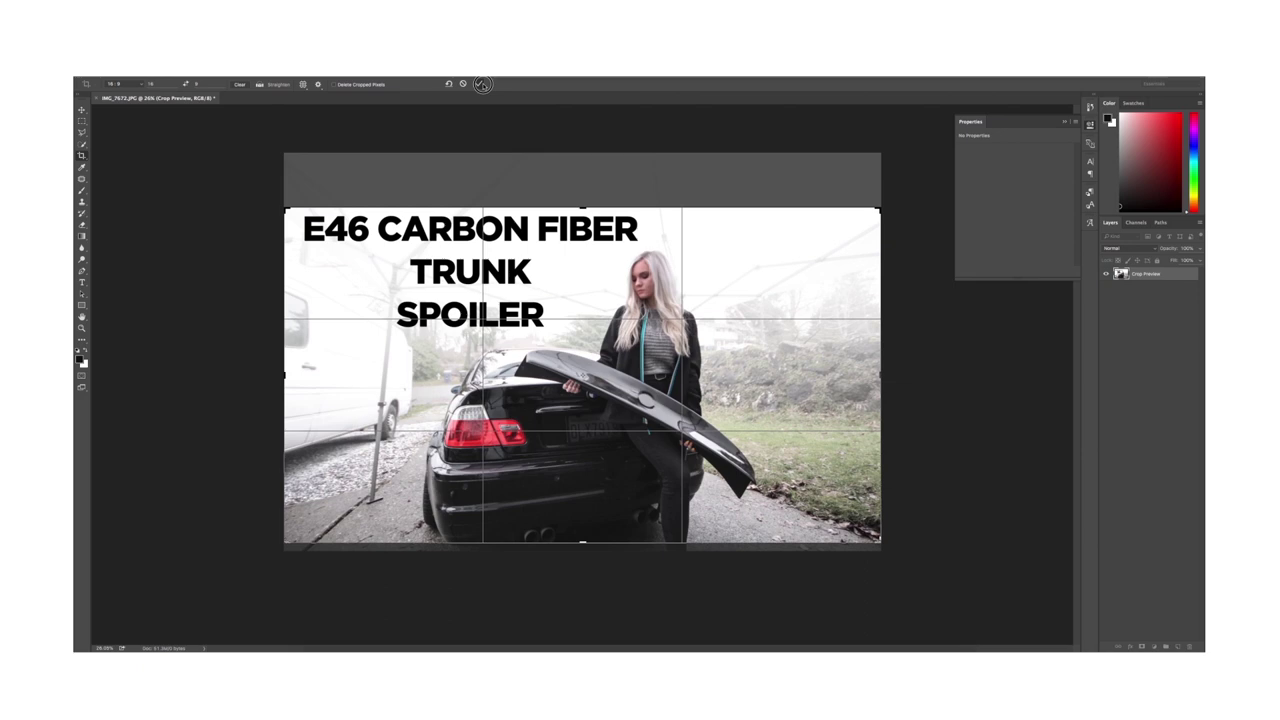
left_click(481, 84)
key("m")
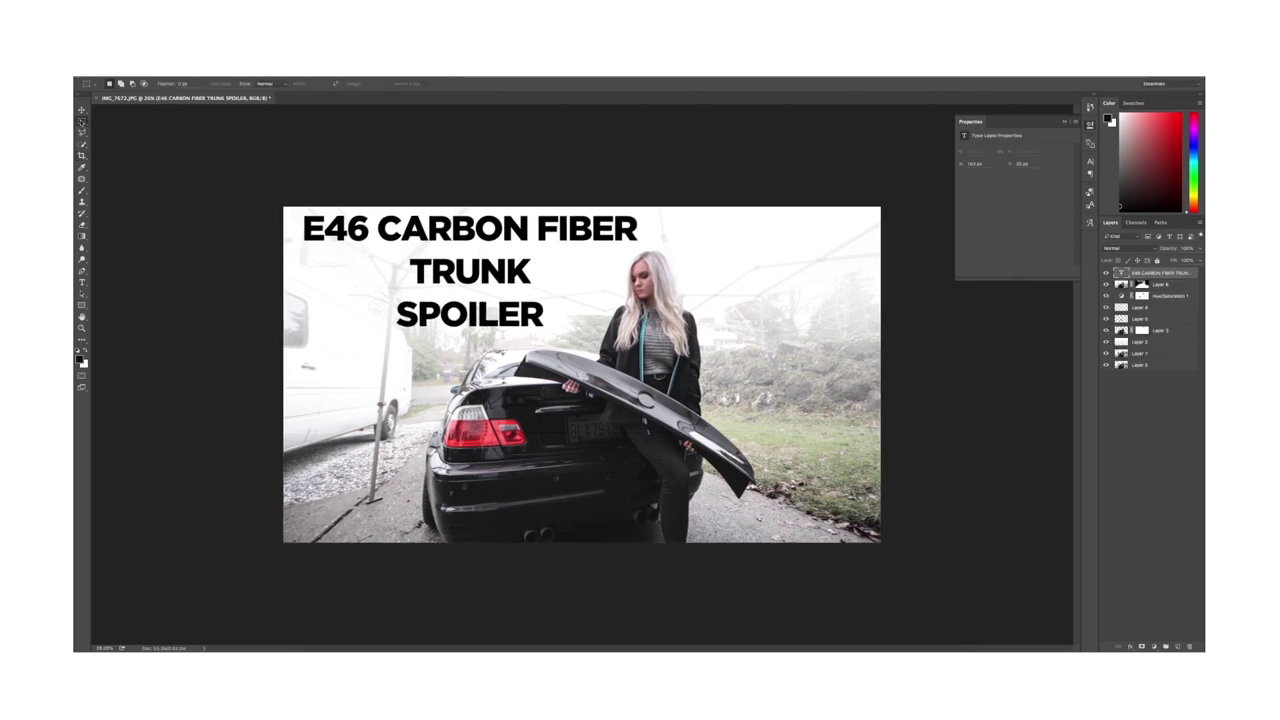
Toggle the title layer to compare the cropped photo with and without it, and leave it hidden.
key("v")
left_click(1106, 273)
left_click(1106, 273)
left_click(1106, 273)
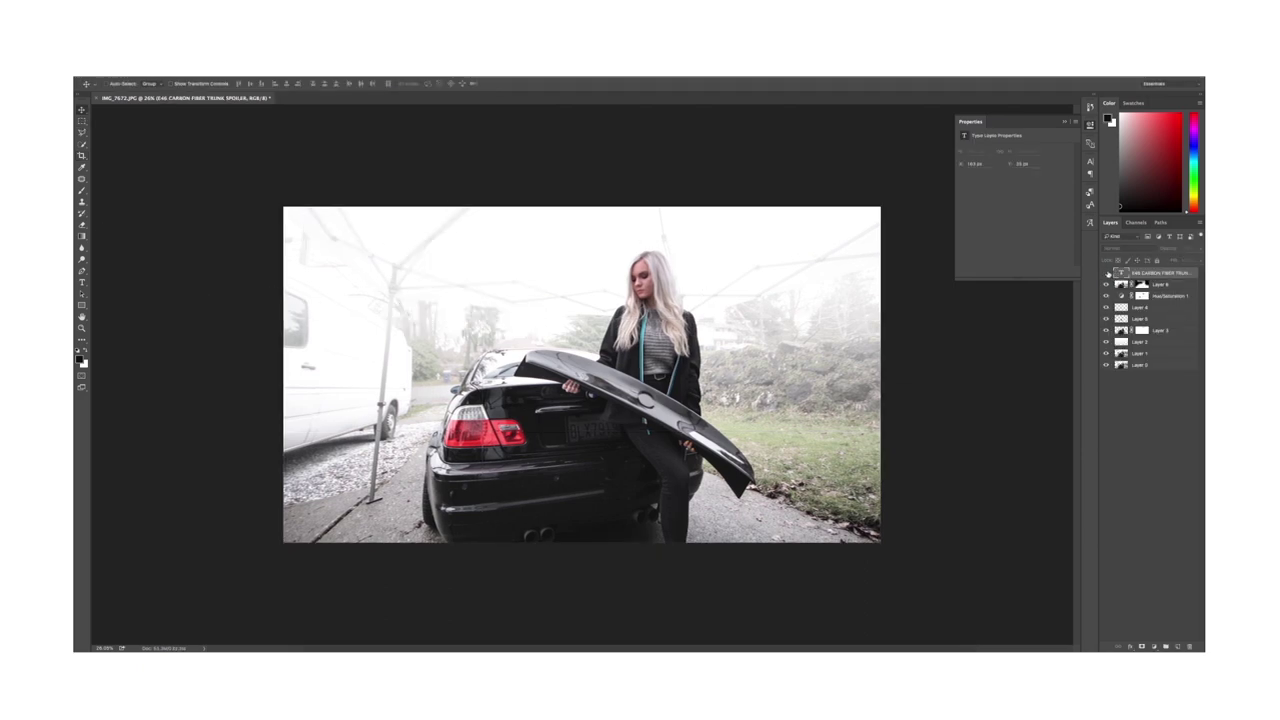
left_click(1106, 273)
left_click(1106, 273)
Save the document as a layered Photoshop file named "E46 TRUNK spoiler.psd" in the 100CANON folder.
key("super+shift+s")
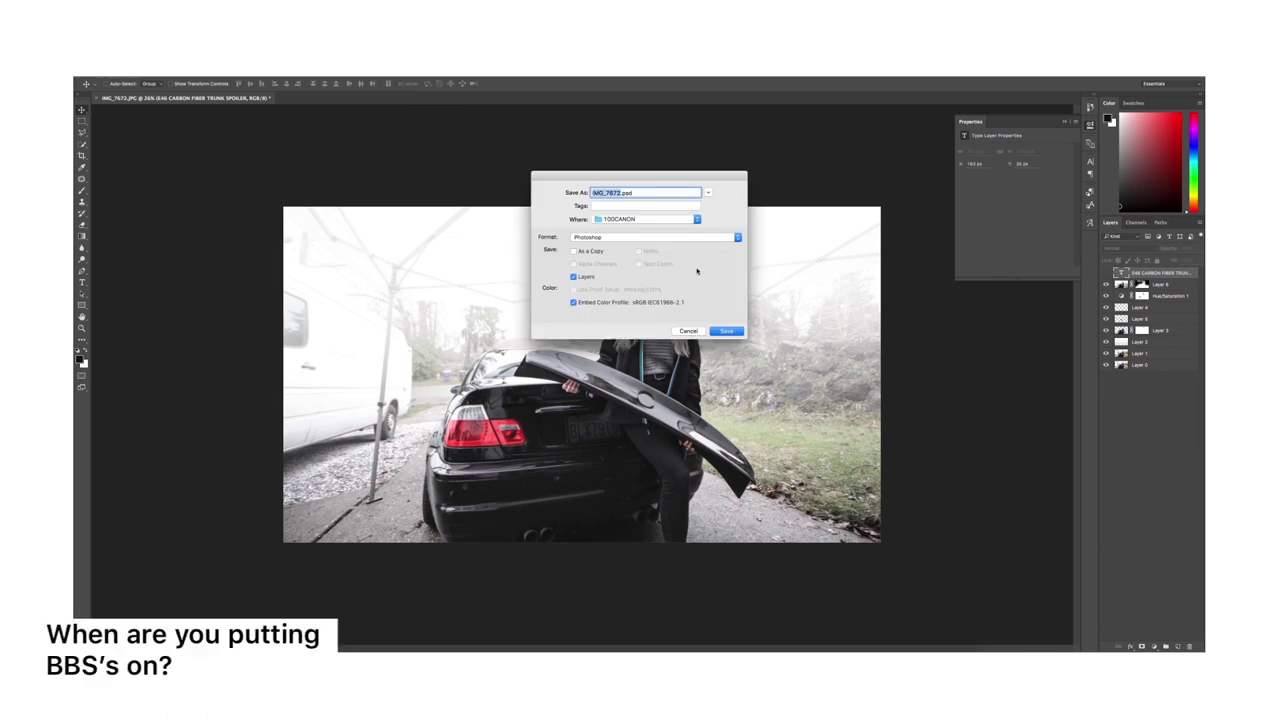
type("E46 TRUNK spoiler")
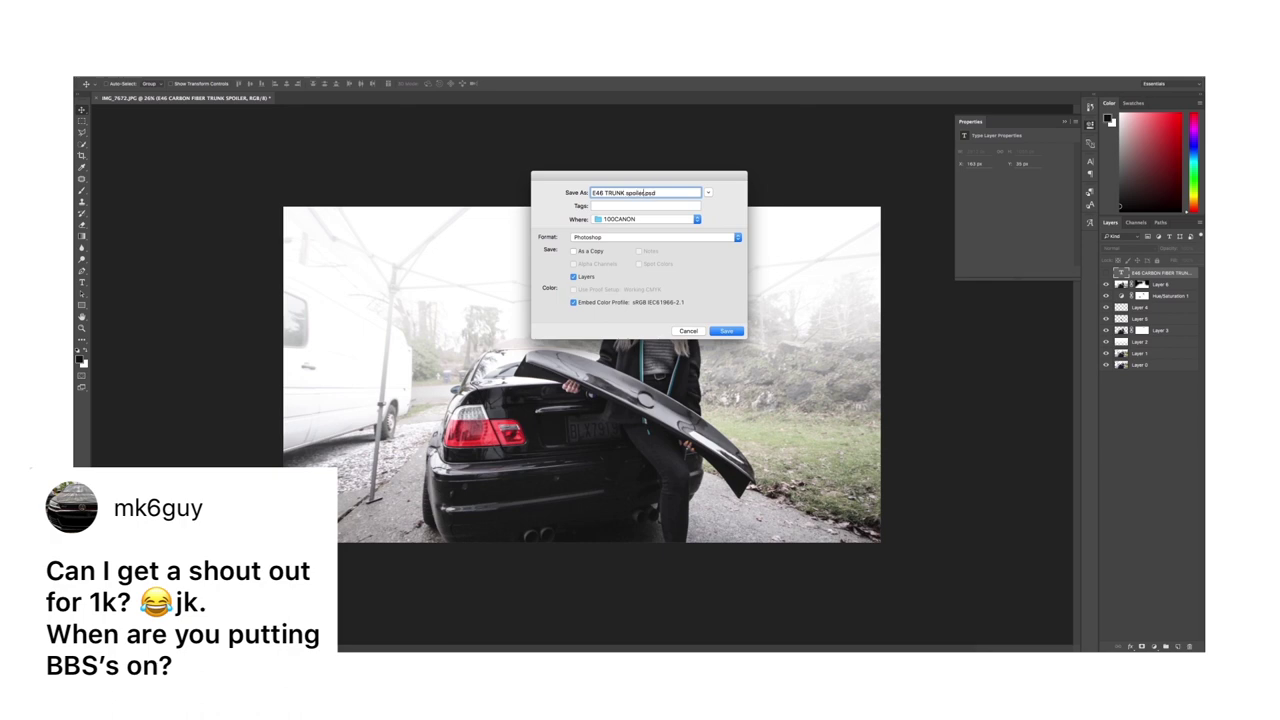
key("Return")
left_click(750, 324)
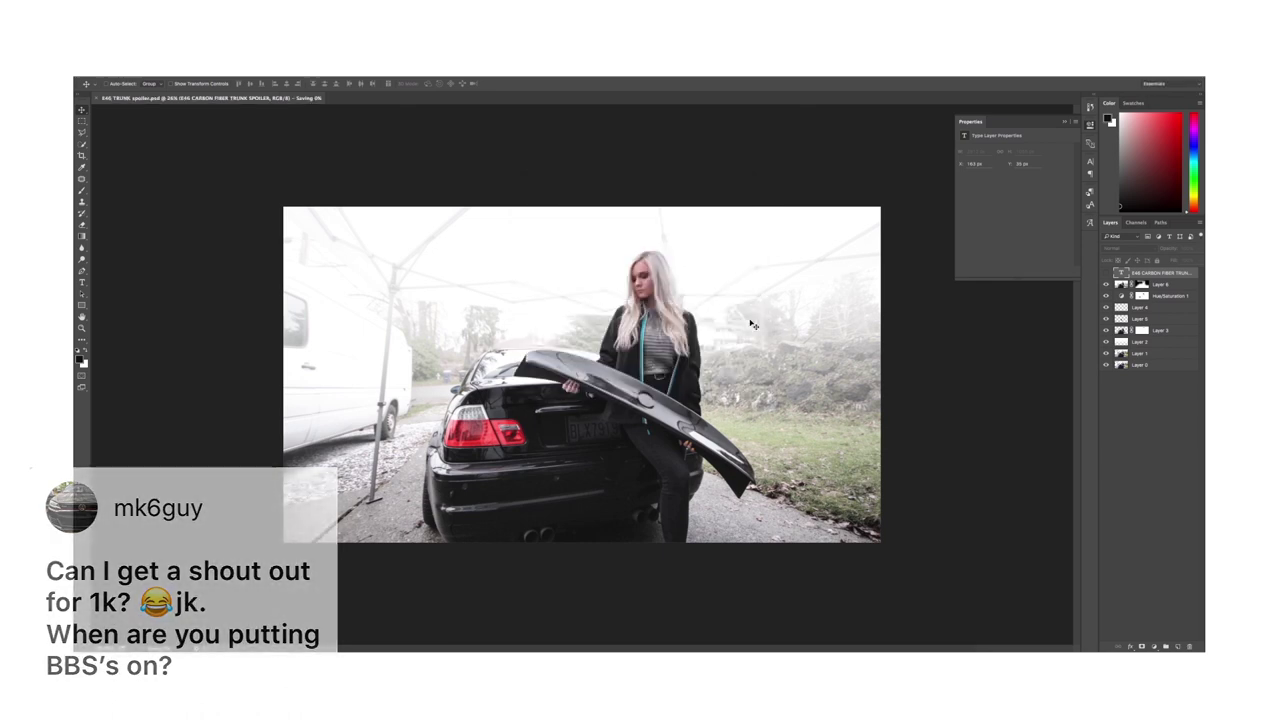
key("m")
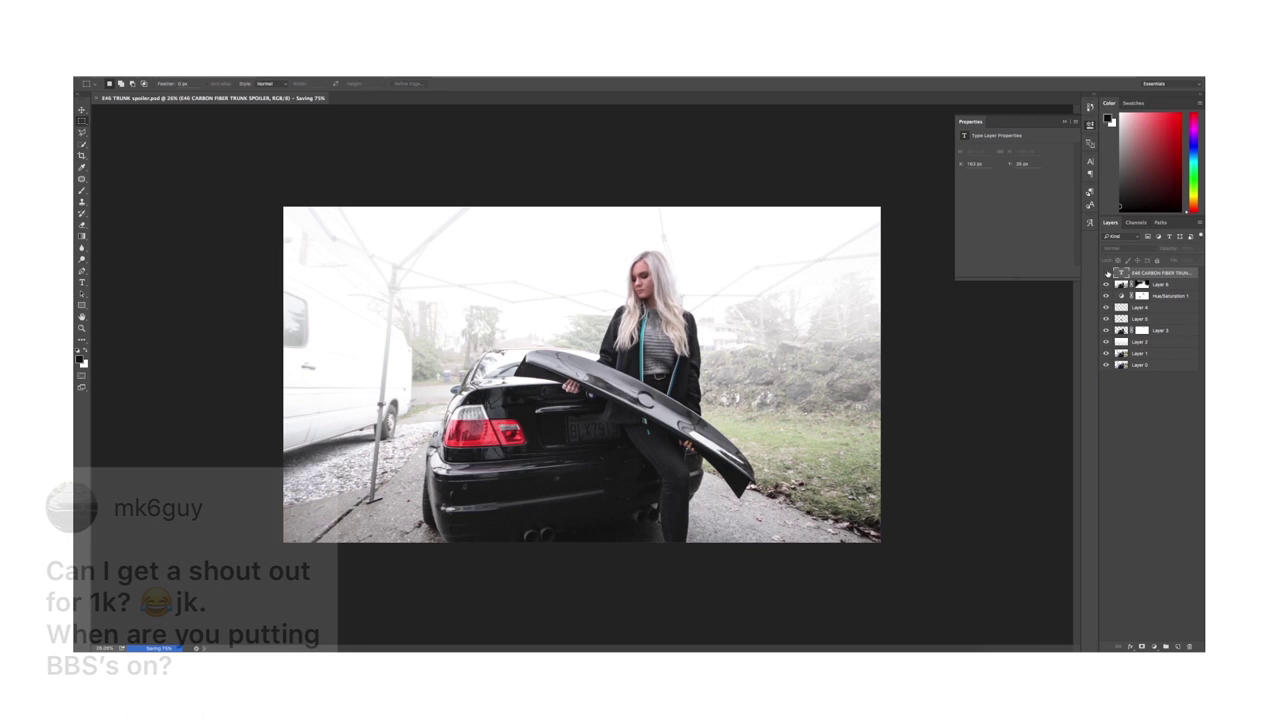
Show the title layer again and rearrange its line breaks to read "E46 CARBON", "FIBER" and "TRUNK SPOILER".
left_click(1107, 273)
left_click(82, 283)
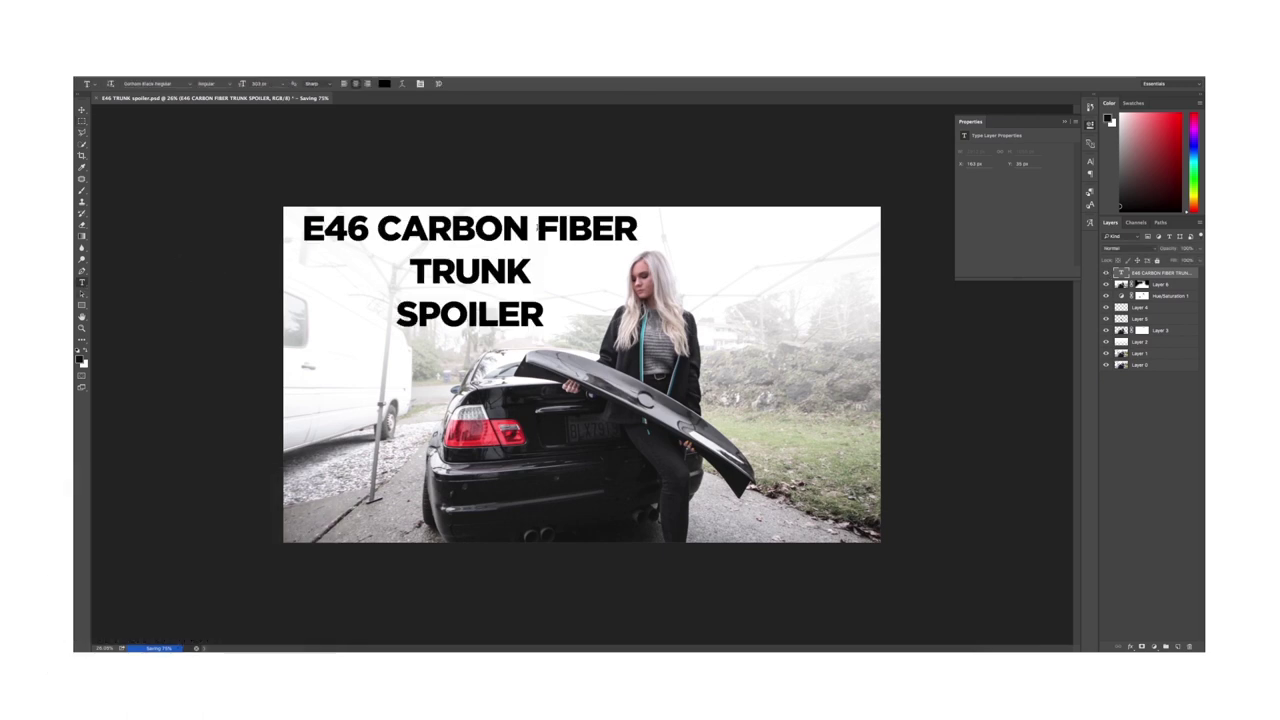
left_click(538, 228)
key("BackSpace")
key("Return")
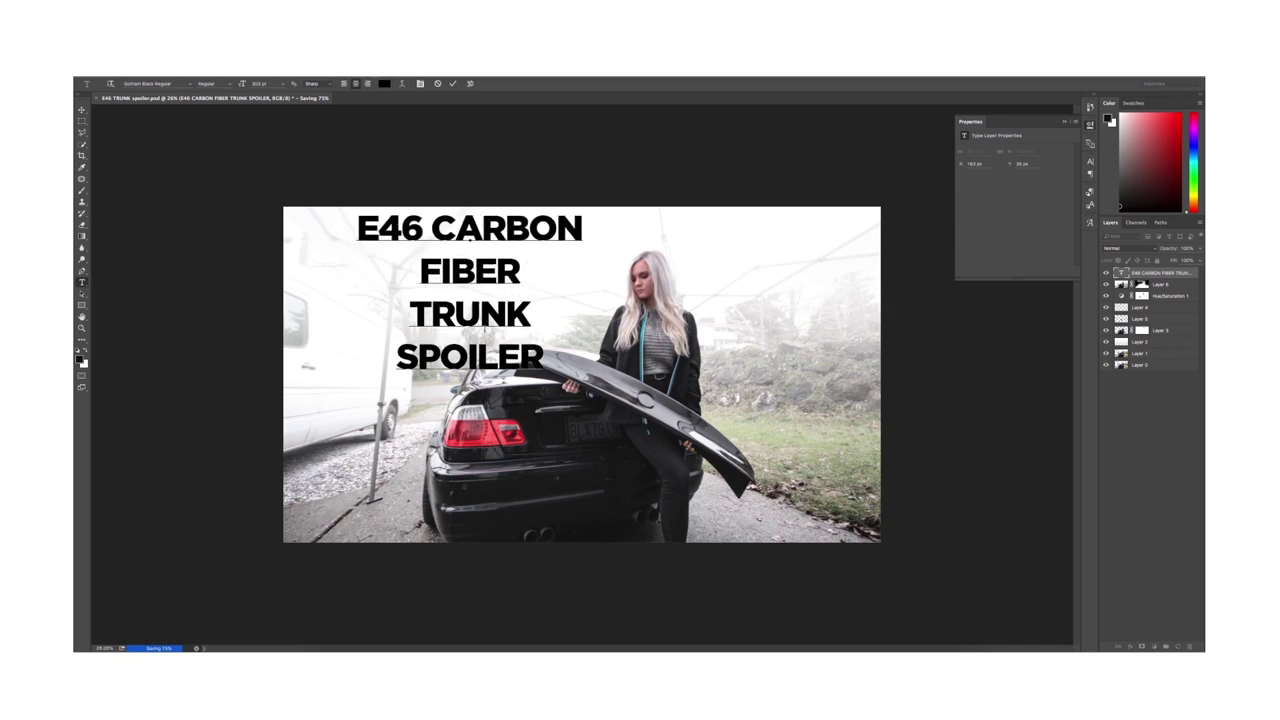
key("BackSpace")
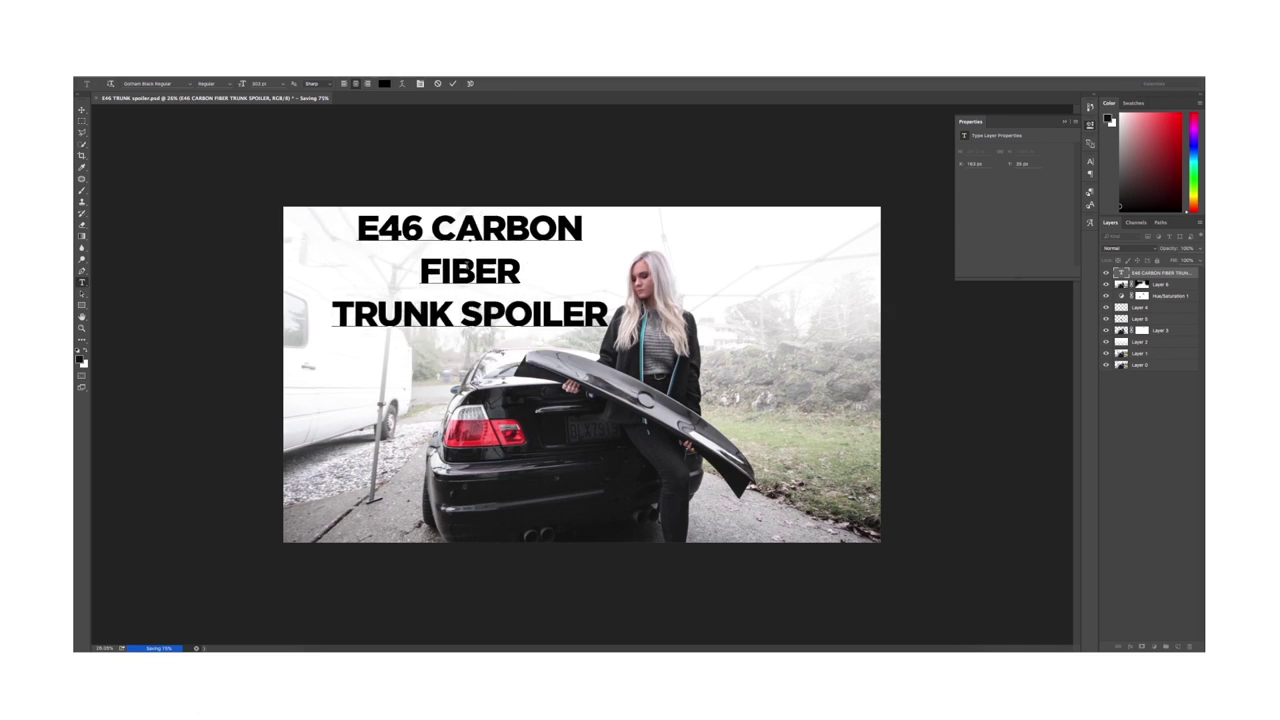
Enlarge the word "FIBER" to 603 pt and move the title slightly left and down on the photo.
double_click(456, 276)
left_click_drag(257, 84, 252, 84)
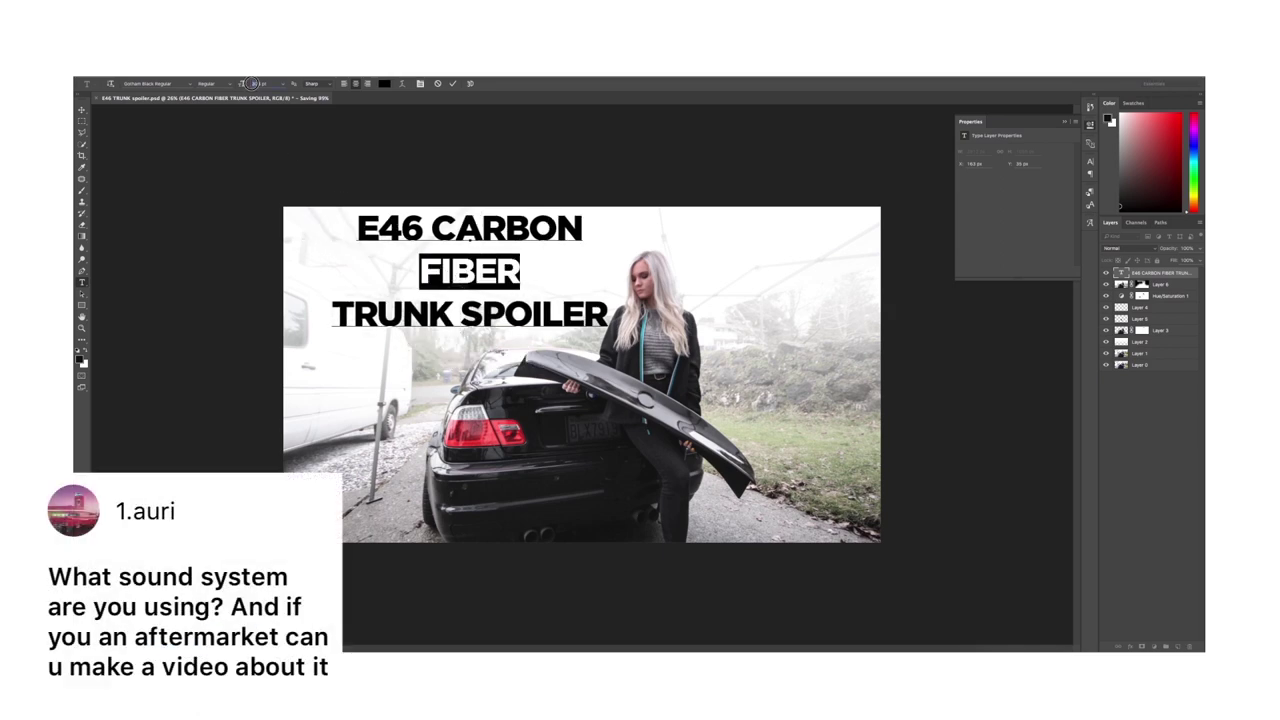
type("6")
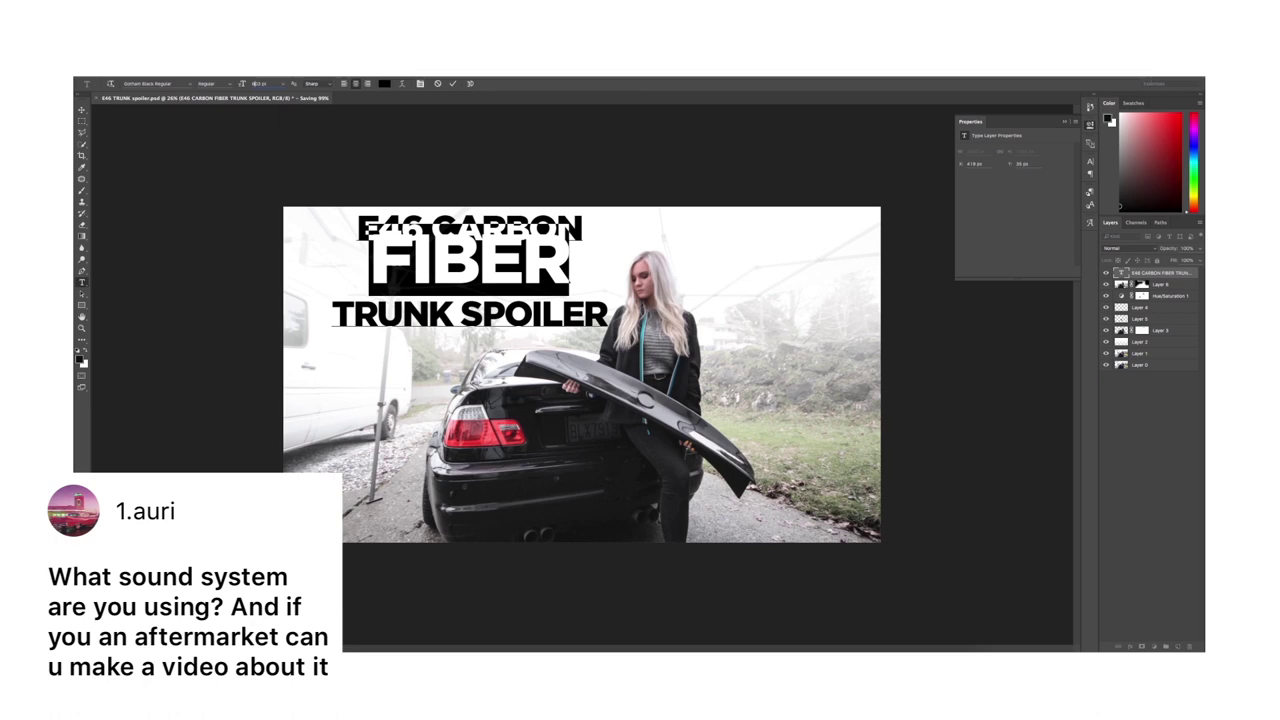
left_click(82, 110)
left_click_drag(470, 274, 429, 287)
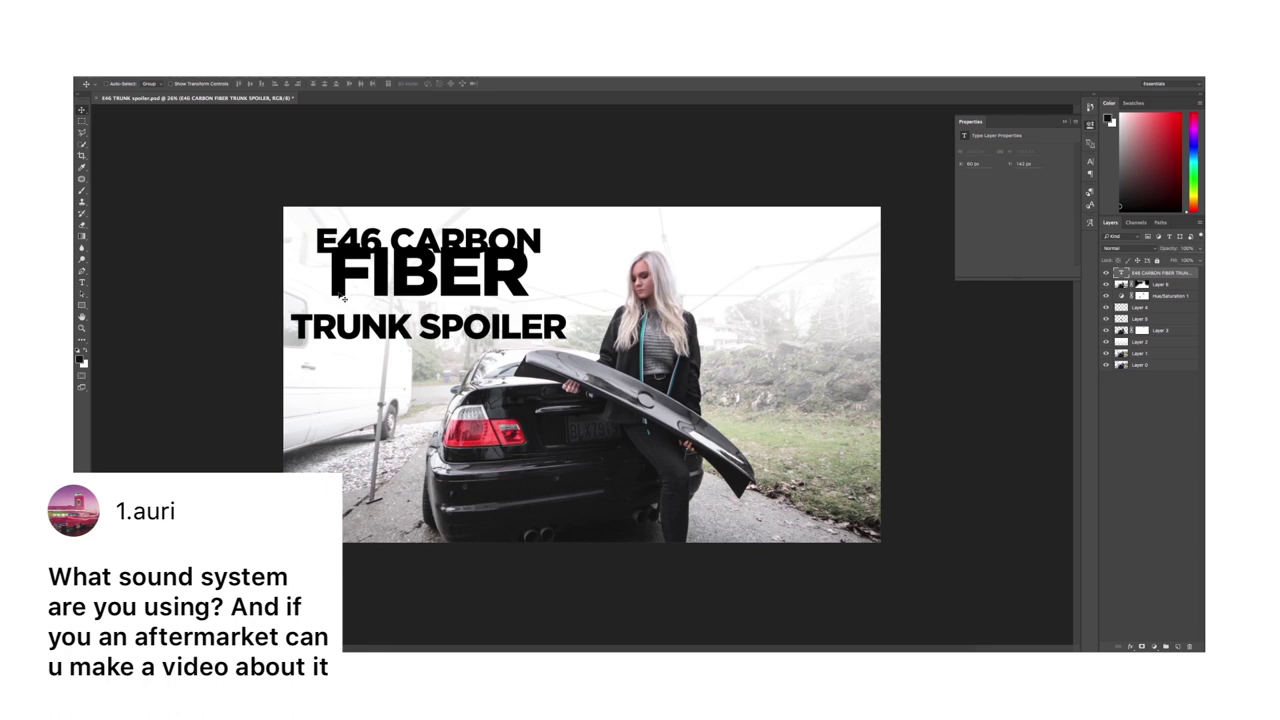
Raise the baseline shift of the "E46 CARBON" line until it clears most of the word "FIBER".
double_click(430, 272)
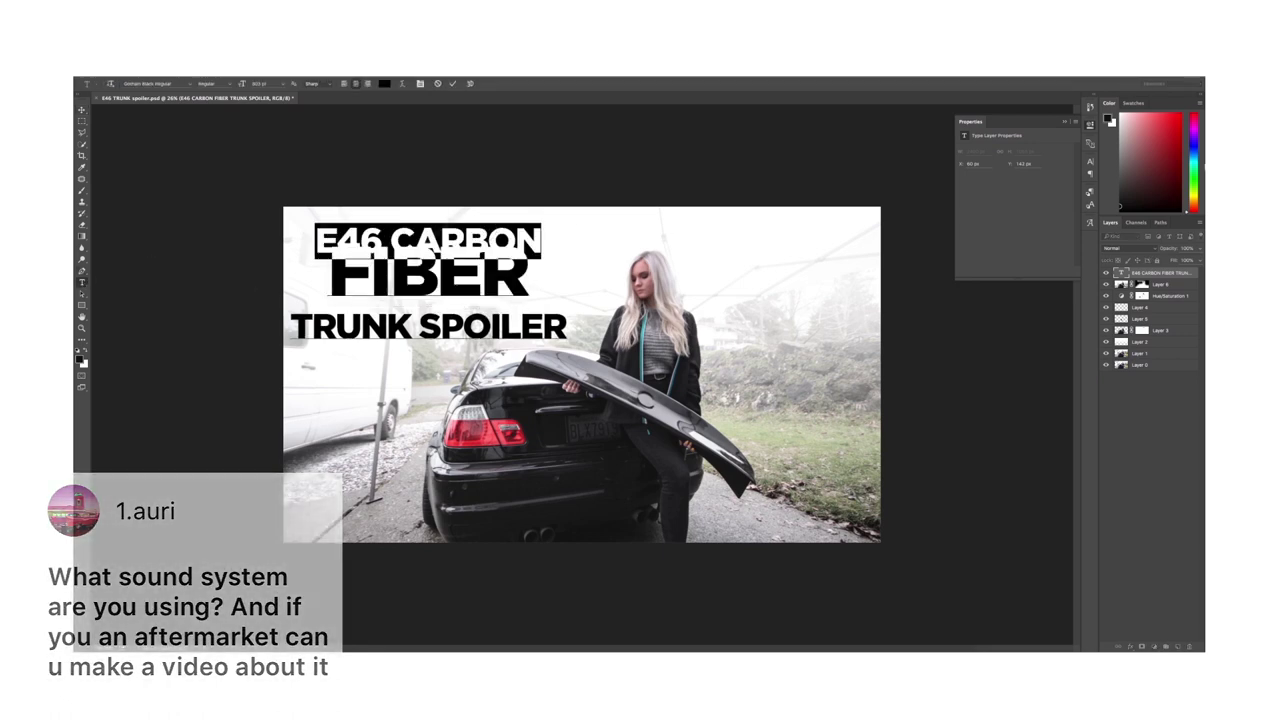
left_click(1090, 161)
left_click_drag(989, 216, 1000, 216)
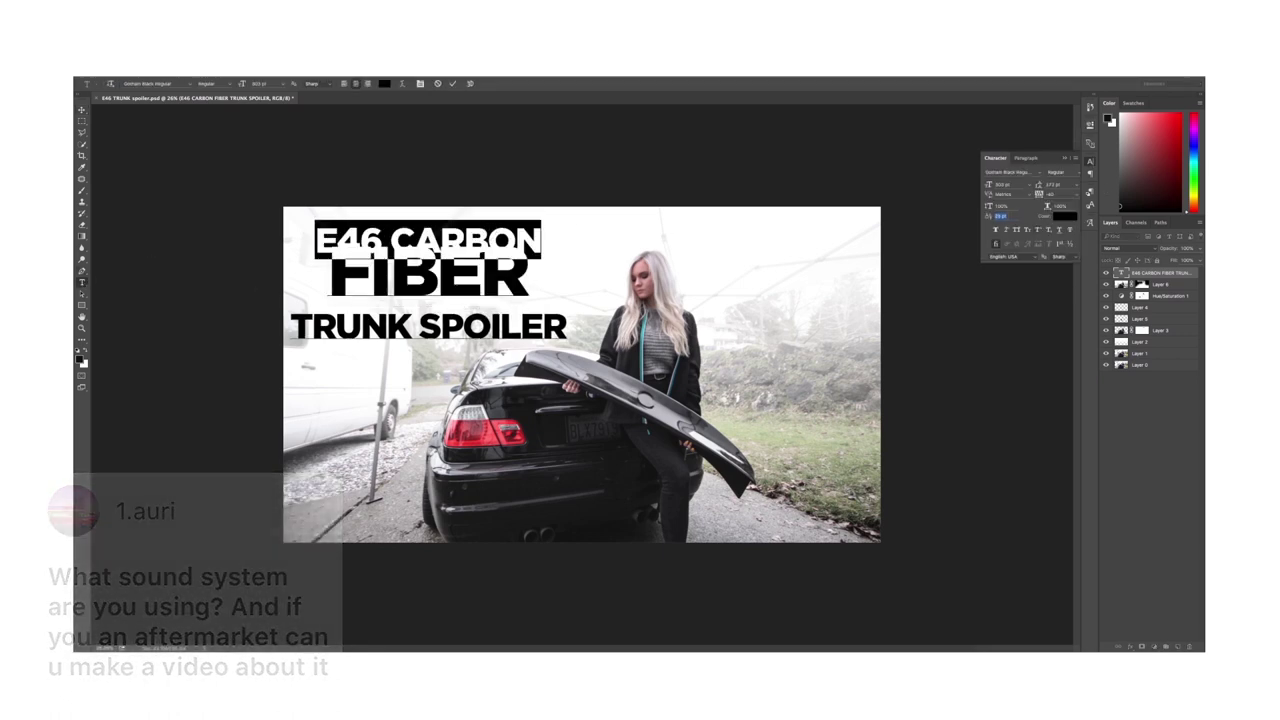
key("shift+Up")
key("shift+Up")
key("shift+Up")
key("shift+Up")
key("shift+Up")
key("shift+Up")
key("shift+Up")
key("shift+Up")
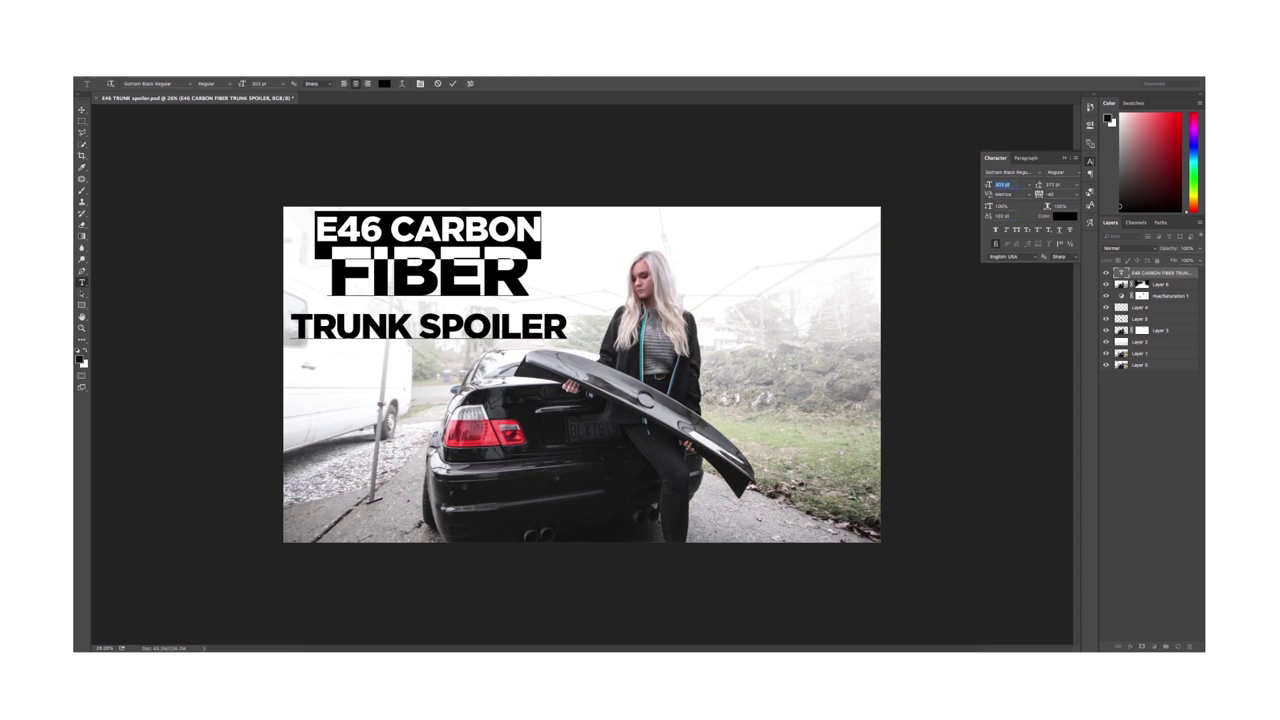
Reduce the "E46 CARBON" line's font size to 263 pt to match the width of "FIBER".
key("shift+Down")
key("shift+Down")
key("shift+Down")
key("shift+Down")
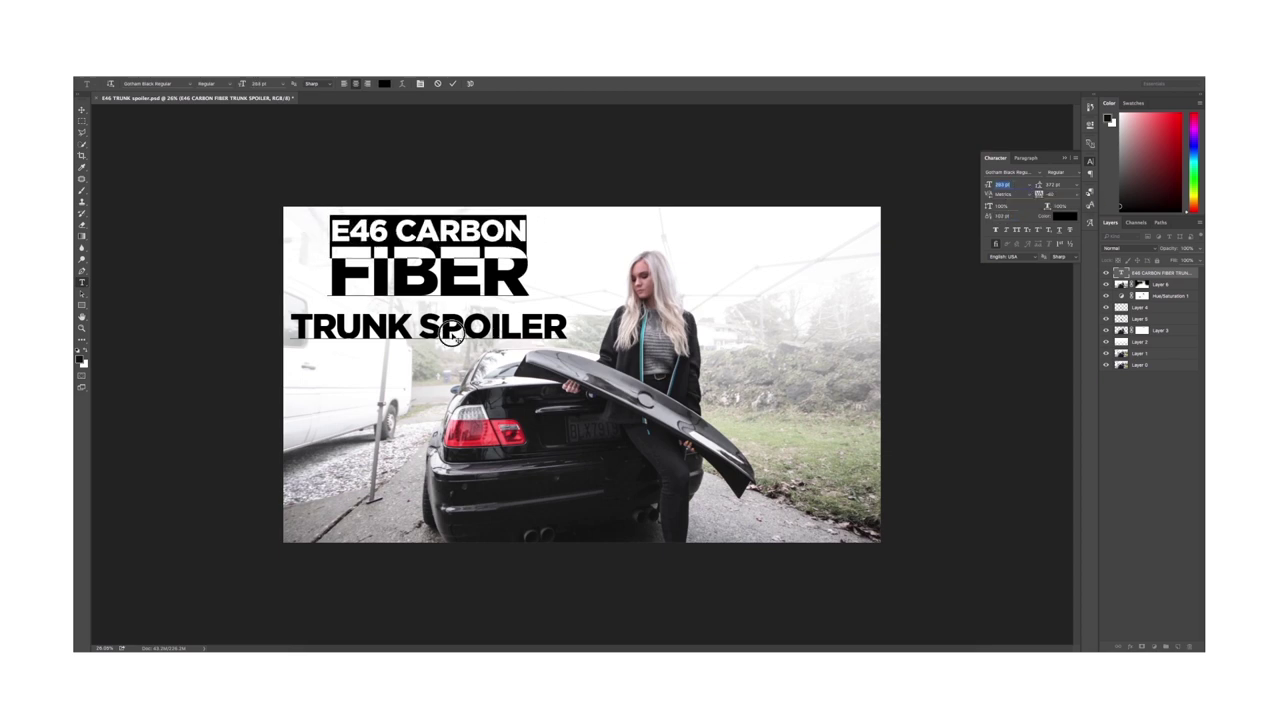
Reduce the "TRUNK SPOILER" line's font size to 223 pt to match the width of "FIBER".
triple_click(451, 334)
left_click(1003, 185)
key("shift+Down")
key("shift+Down")
key("shift+Down")
key("shift+Down")
key("shift+Down")
key("shift+Down")
key("shift+Down")
key("shift+Down")
key("shift+Down")
key("shift+Down")
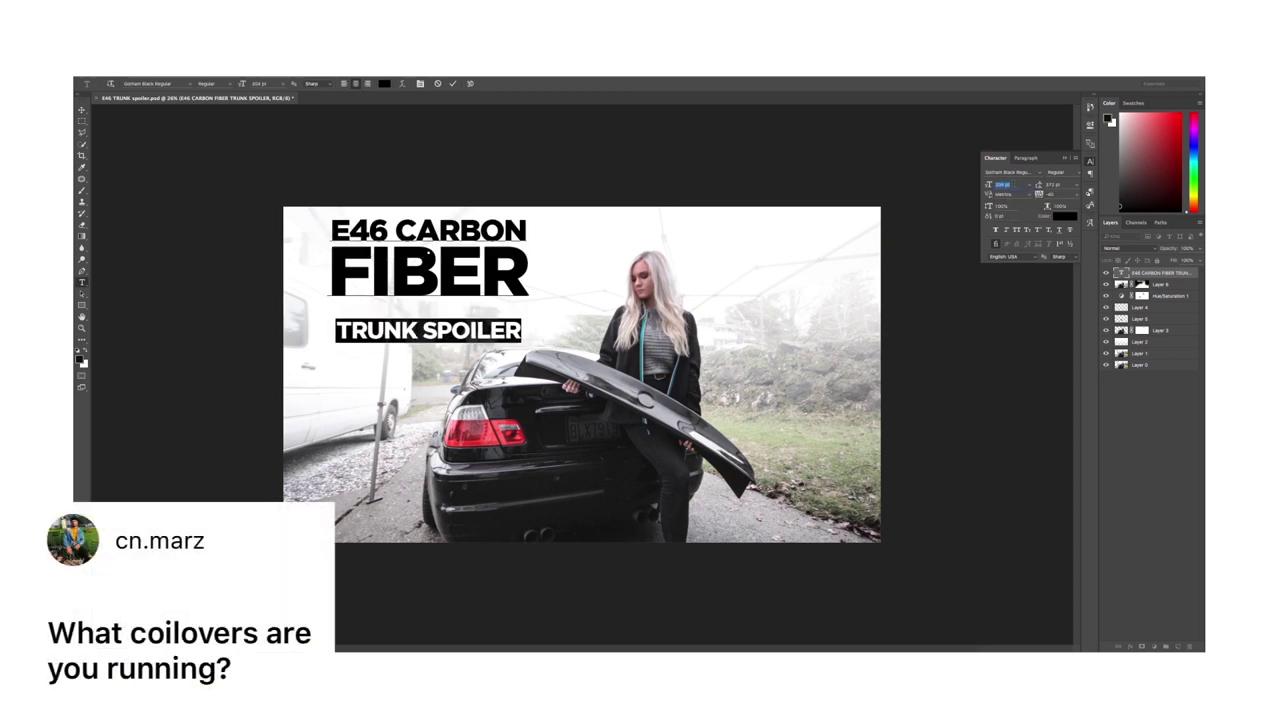
key("shift+Up")
key("shift+Up")
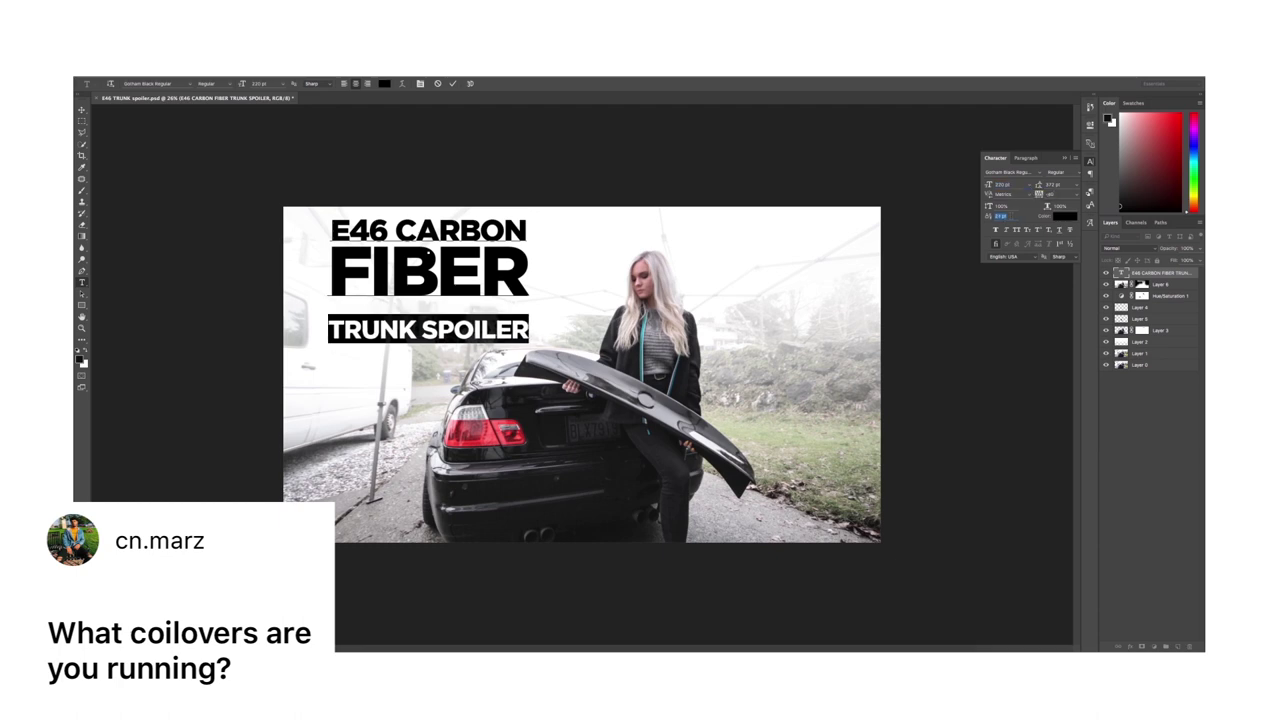
Raise the baseline shift of the "TRUNK SPOILER" line so it sits directly beneath "FIBER", and commit the text edit.
key("shift+Up")
key("shift+Up")
key("shift+Up")
key("shift+Up")
key("shift+Up")
key("shift+Up")
key("shift+Up")
key("shift+Up")
key("shift+Up")
key("shift+Up")
key("shift+Up")
key("shift+Up")
key("shift+Up")
key("shift+Up")
key("Up")
key("Up")
key("Up")
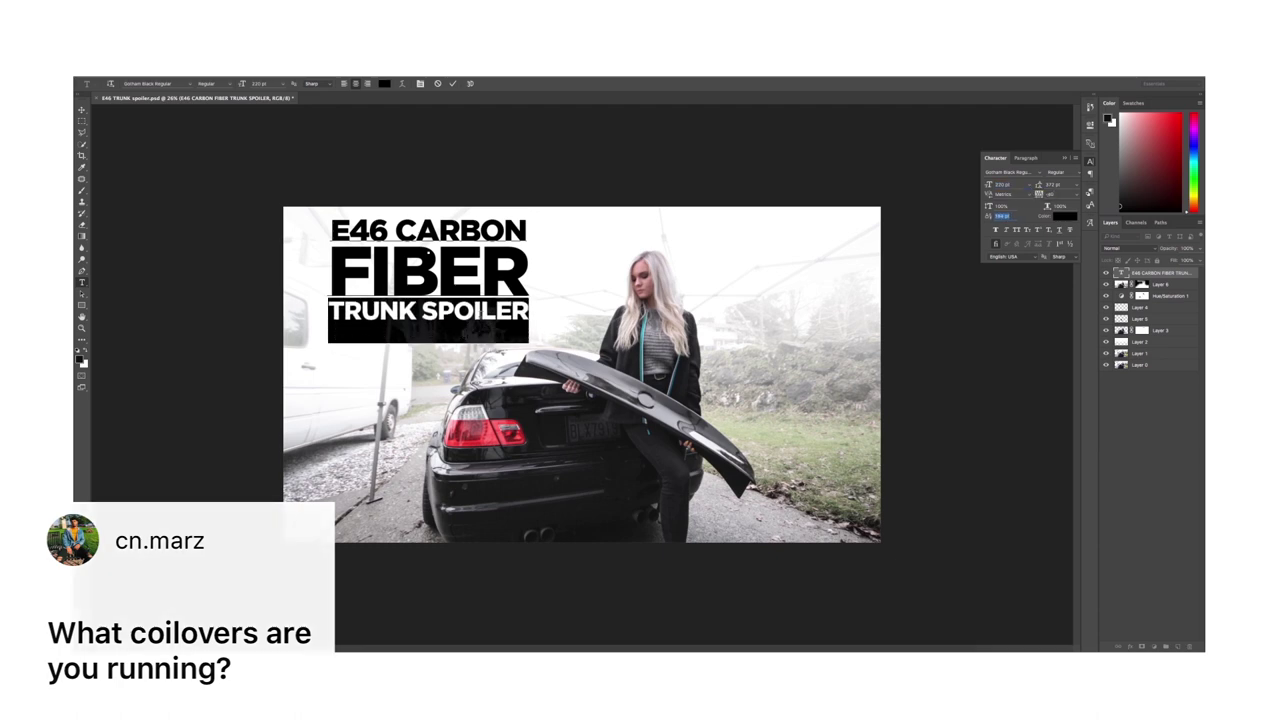
left_click(470, 278)
left_click(82, 121)
left_click(468, 278)
left_click(82, 110)
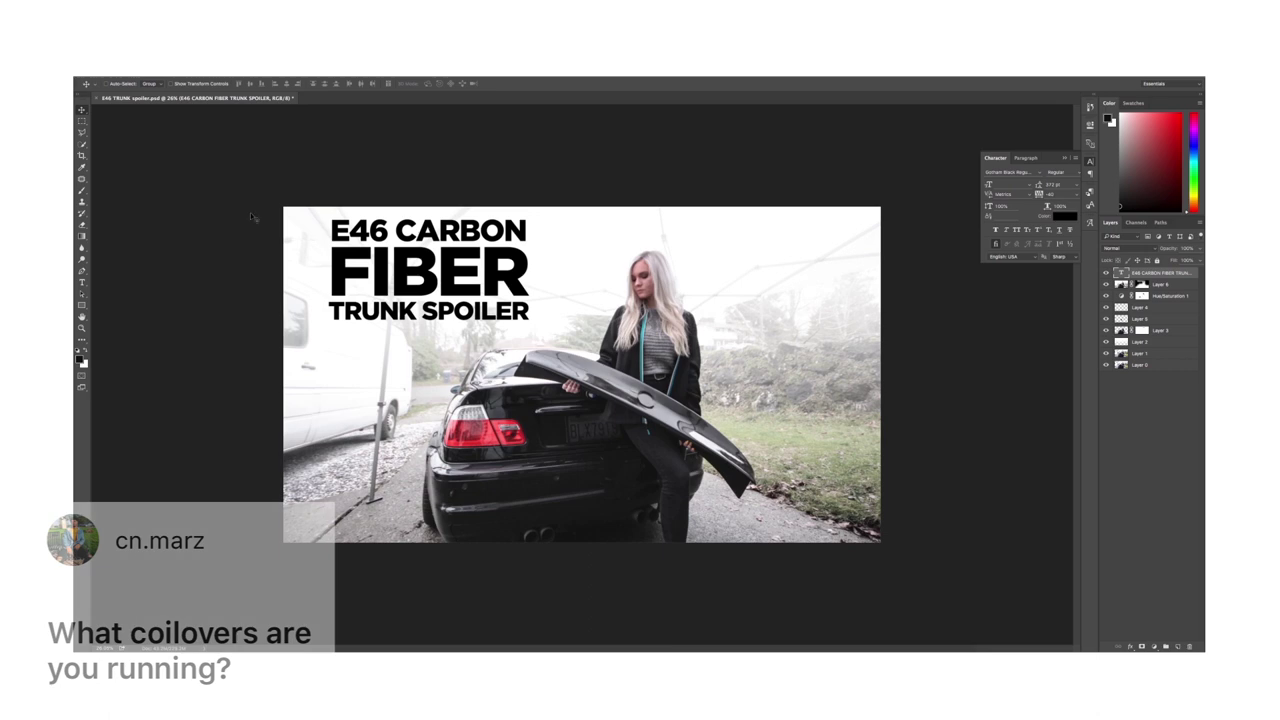
Reduce the "TRUNK SPOILER" line's font size to 219 pt and reposition the title in the photo's upper-left area.
left_click_drag(457, 281, 432, 291)
key("t")
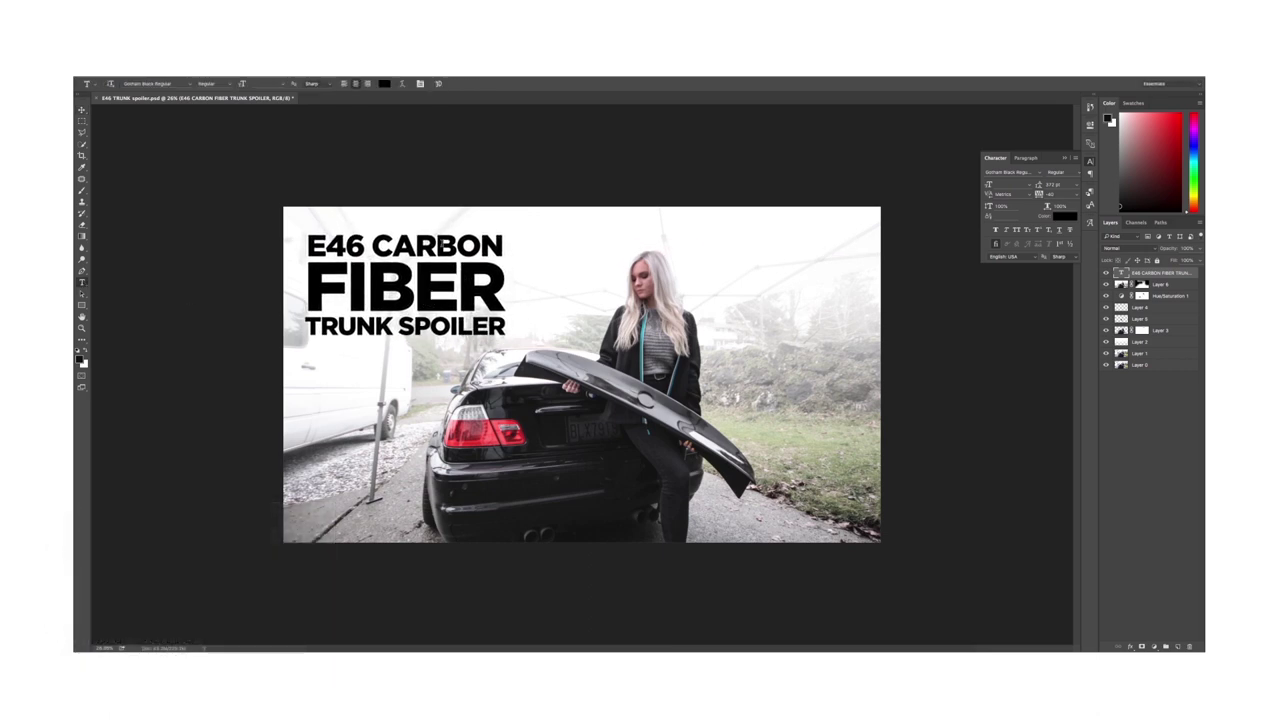
triple_click(400, 334)
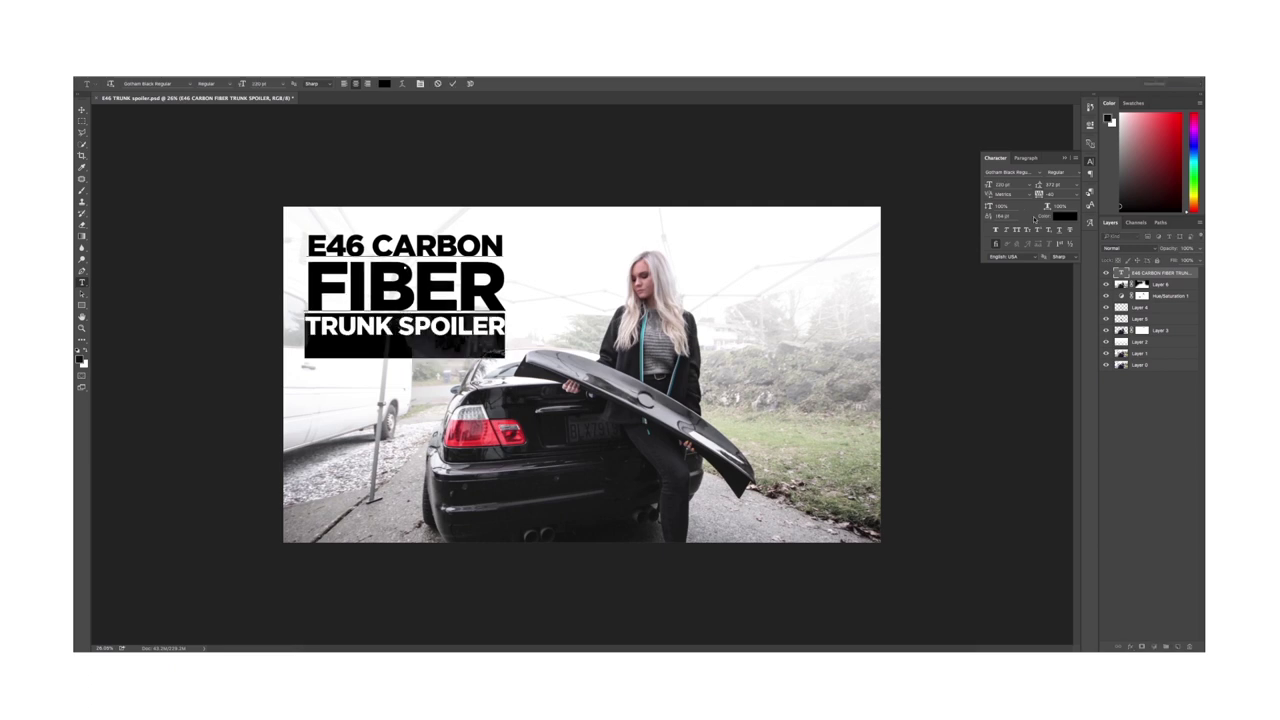
key("Down")
key("Down")
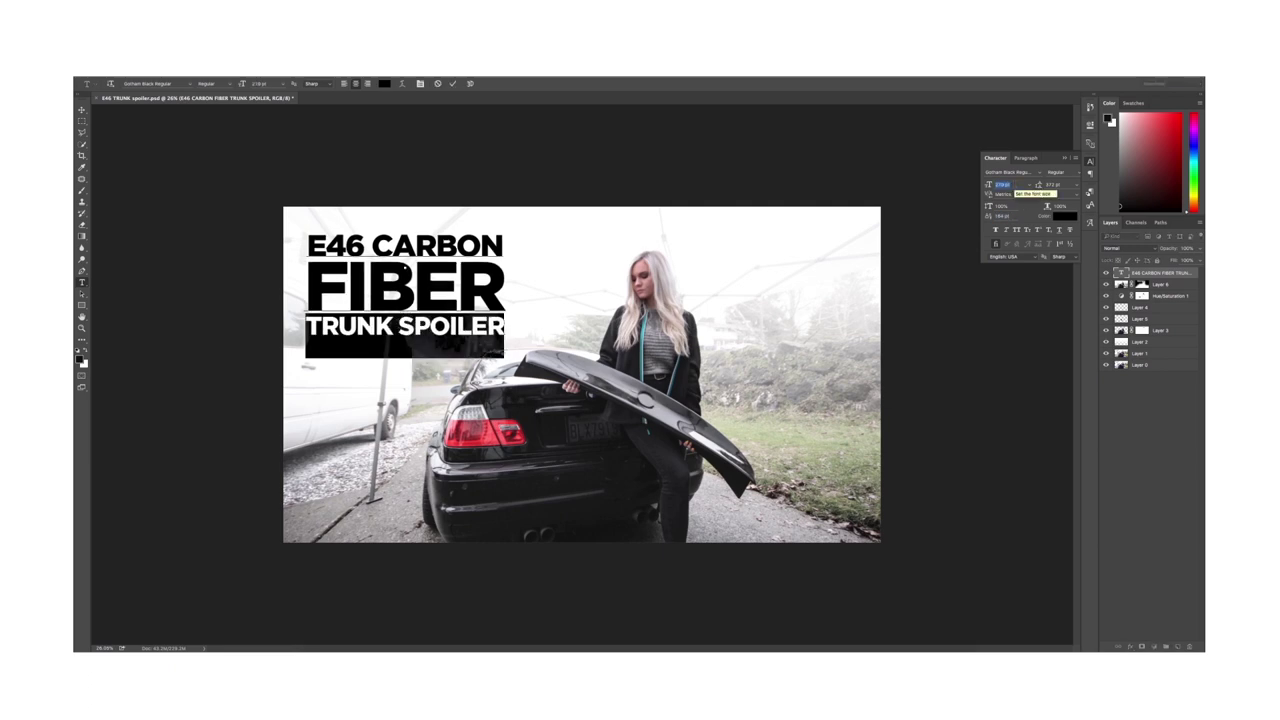
left_click(304, 346)
key("super+Return")
key("v")
left_click_drag(378, 290, 387, 294)
Try to stagger the title by indenting the "FIBER" and "TRUNK SPOILER" lines.
left_click(82, 284)
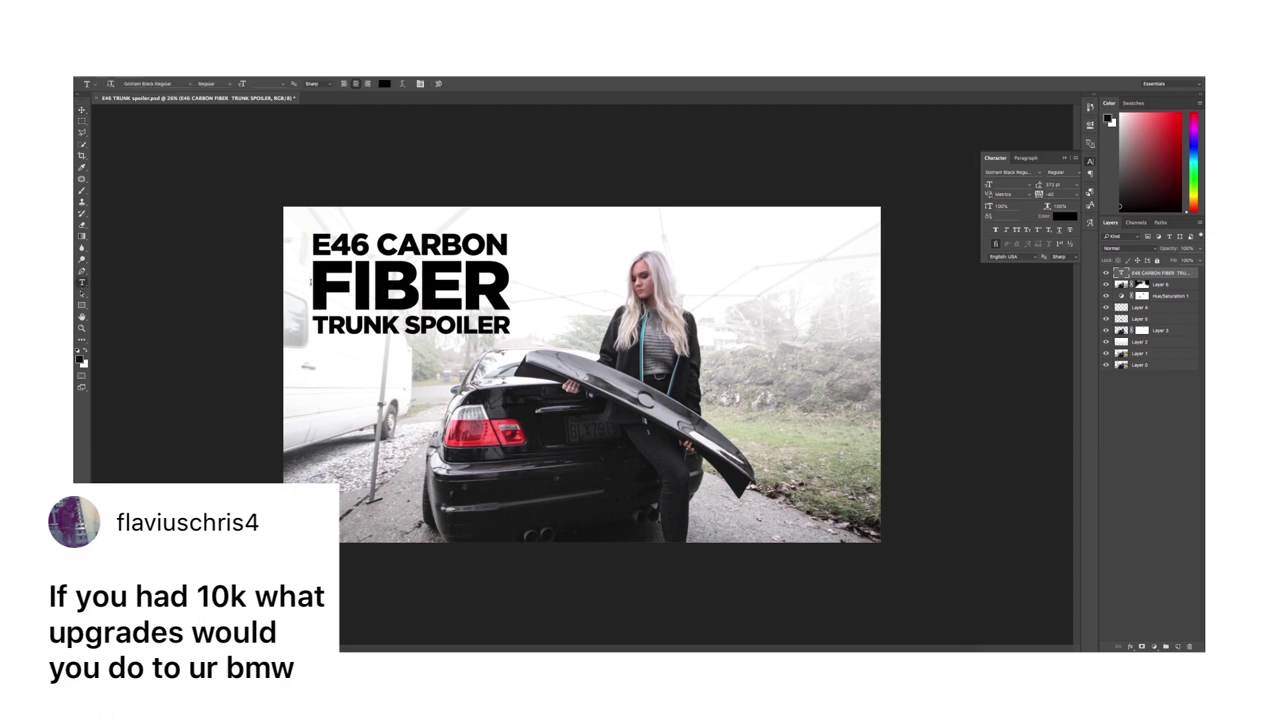
left_click(313, 281)
left_click(319, 327)
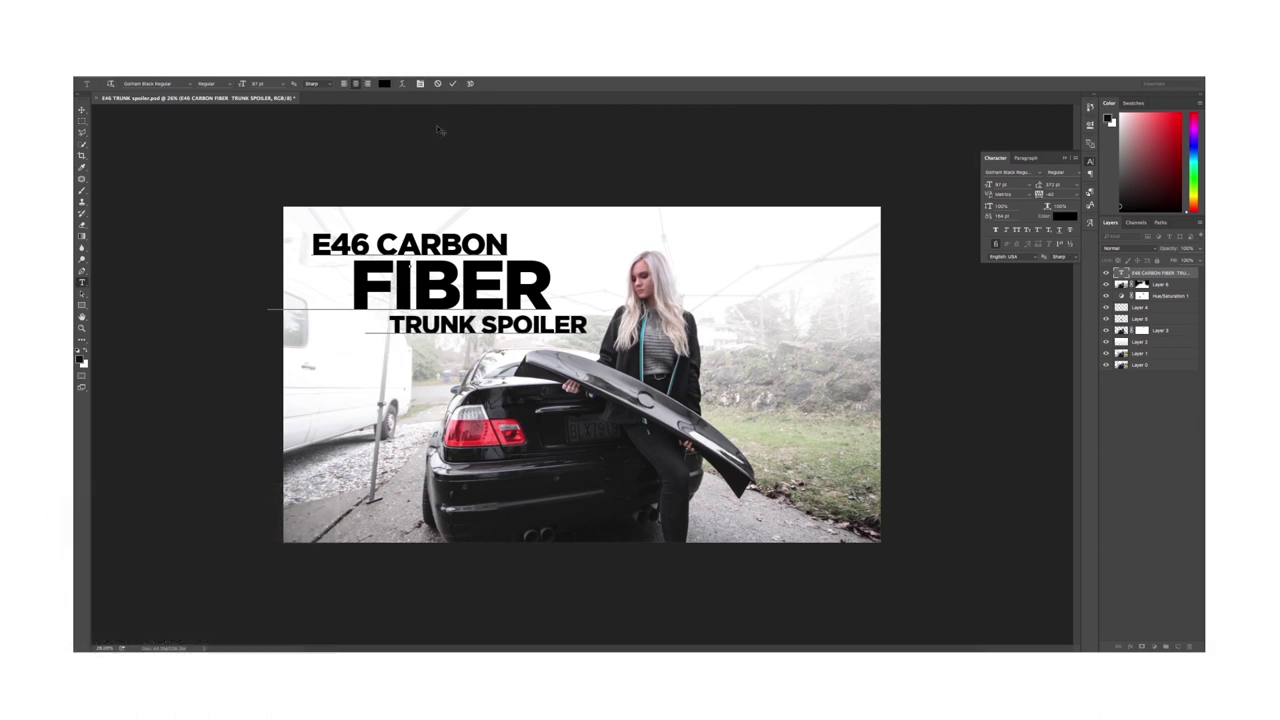
left_click(453, 84)
key("super+z")
key("super+z")
key("super+z")
key("super+z")
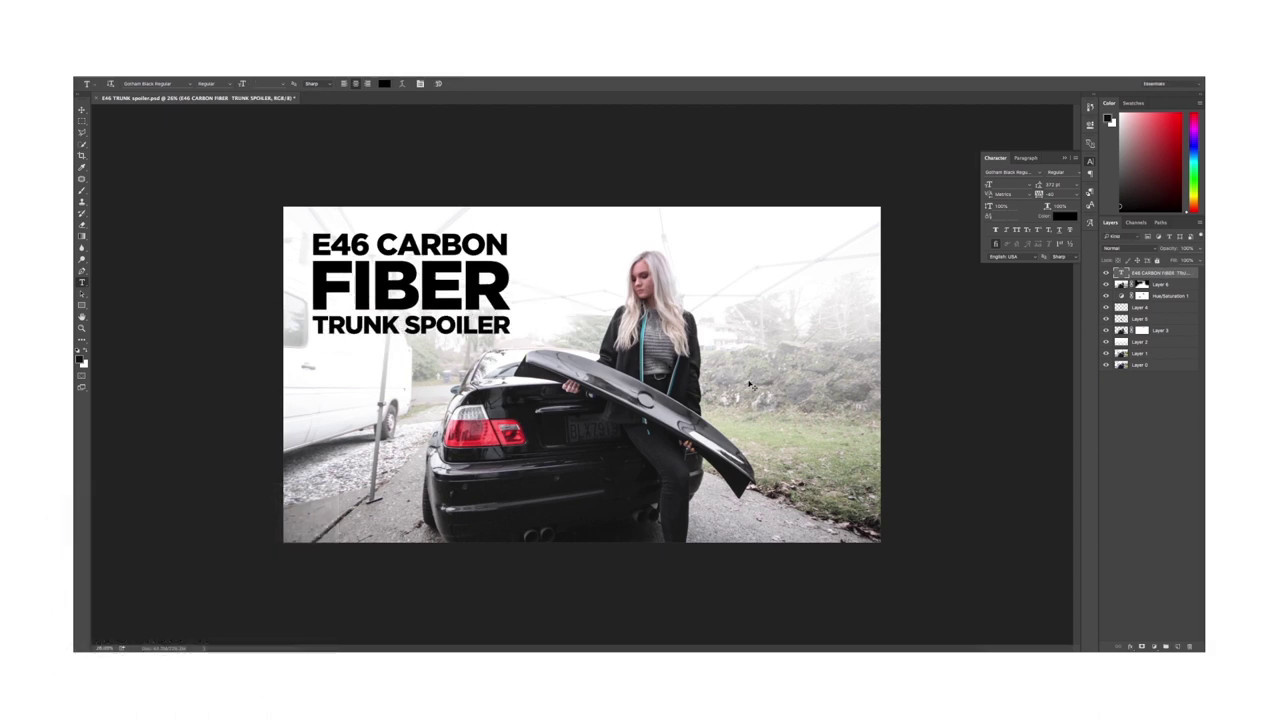
key("ctrl+z")
Duplicate the title layer, hide the original, and indent the "E46 CARBON" and "FIBER" lines in the copy.
key("ctrl+j")
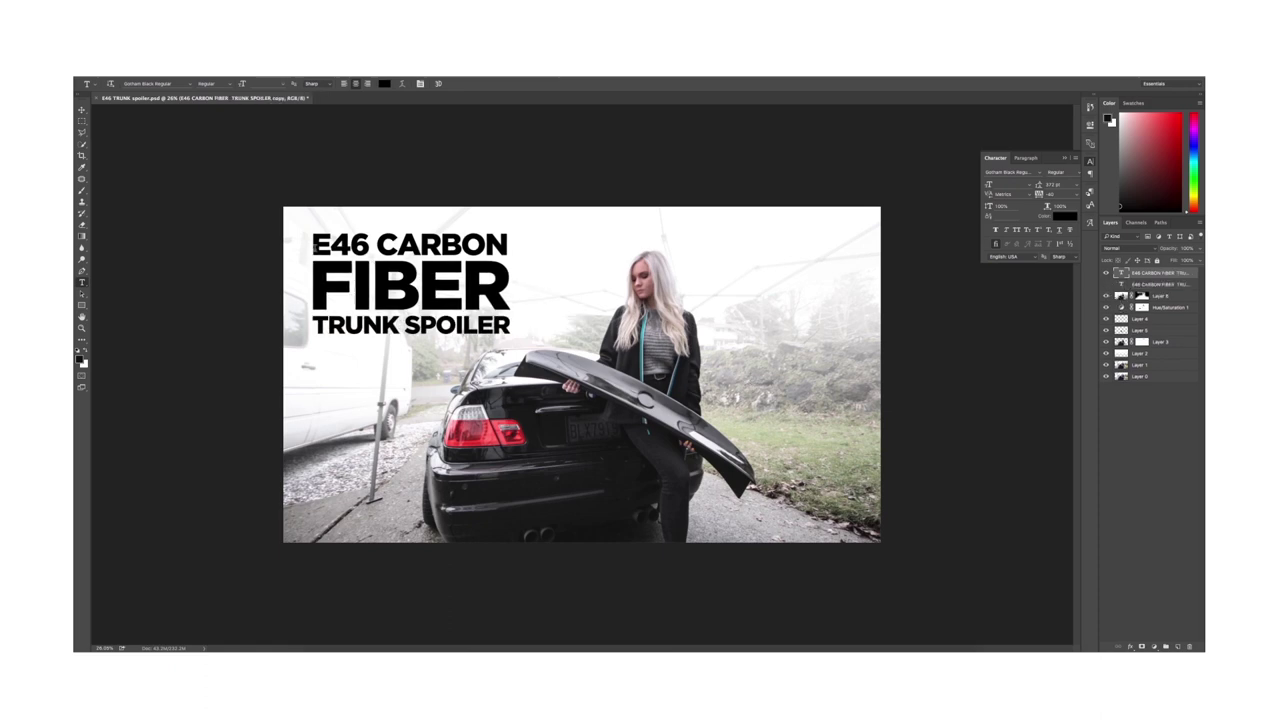
left_click(315, 245)
left_click(331, 292)
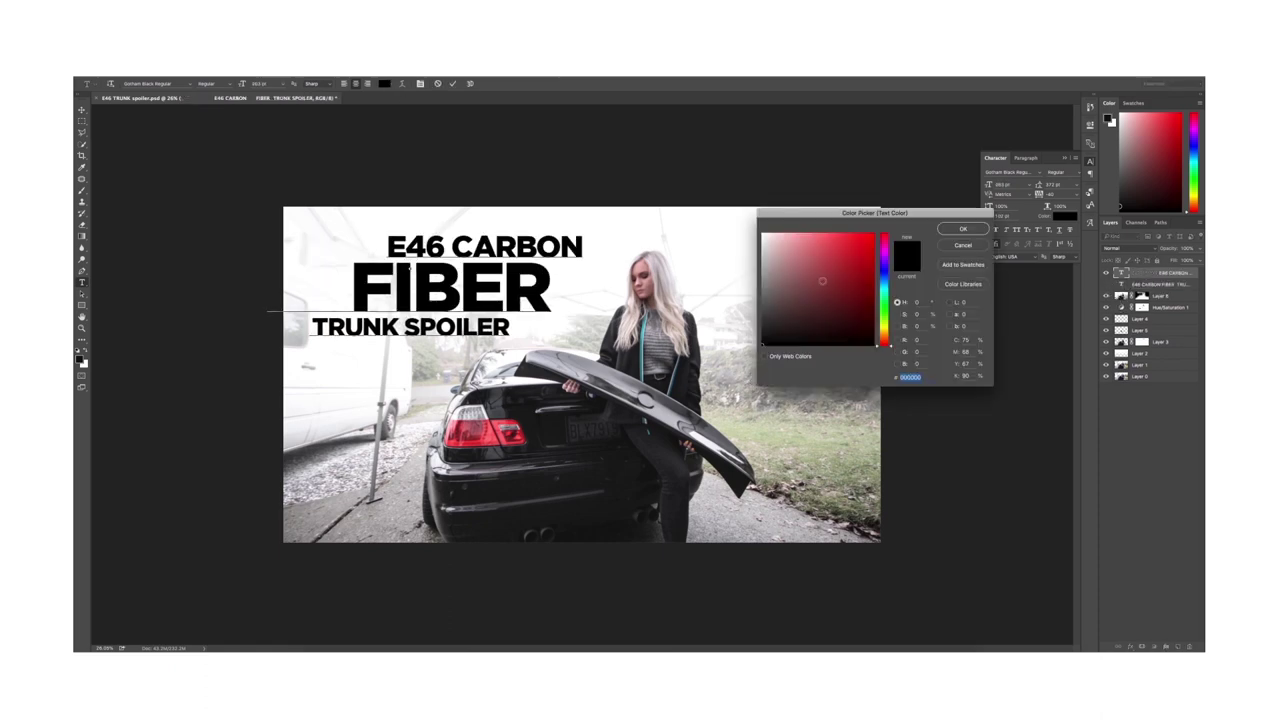
Set the text colour of the "E46 CARBON" line to bright light blue.
left_click(883, 285)
left_click(865, 241)
left_click(963, 229)
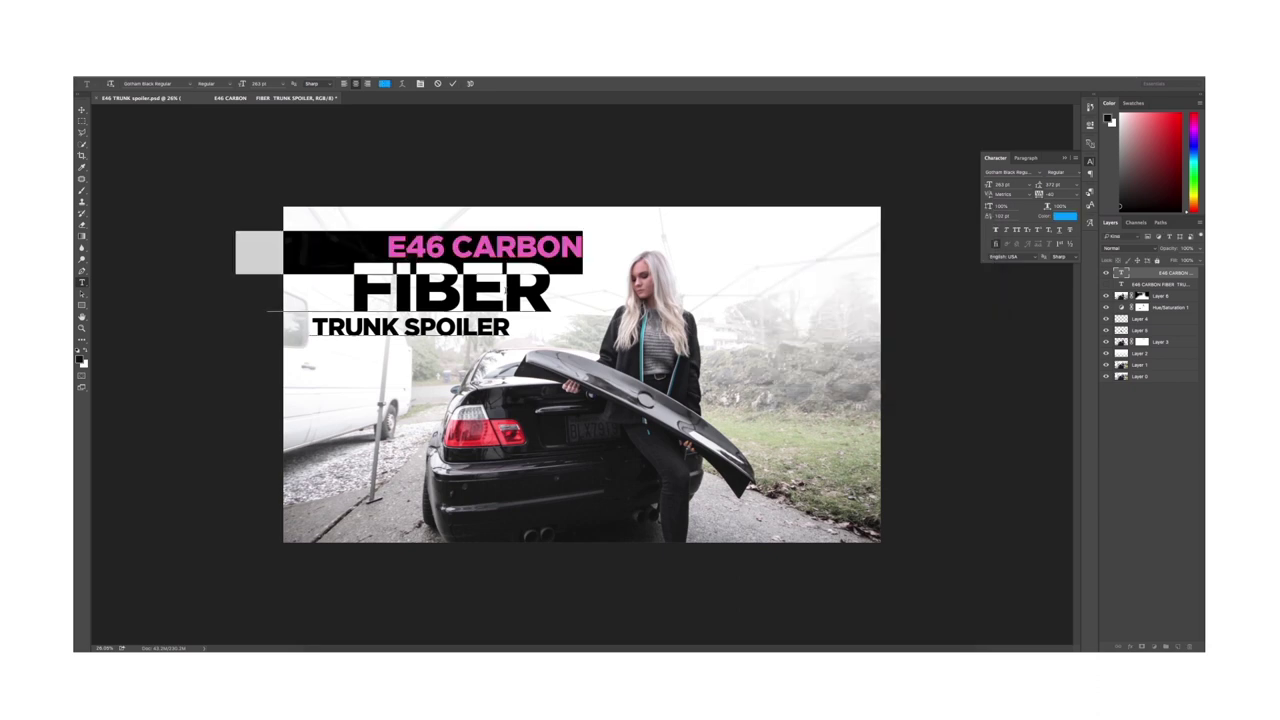
Set the text colour of the title's "FIBER" line to dark blue.
triple_click(505, 290)
left_click(384, 84)
left_click(884, 270)
left_click_drag(864, 246, 896, 250)
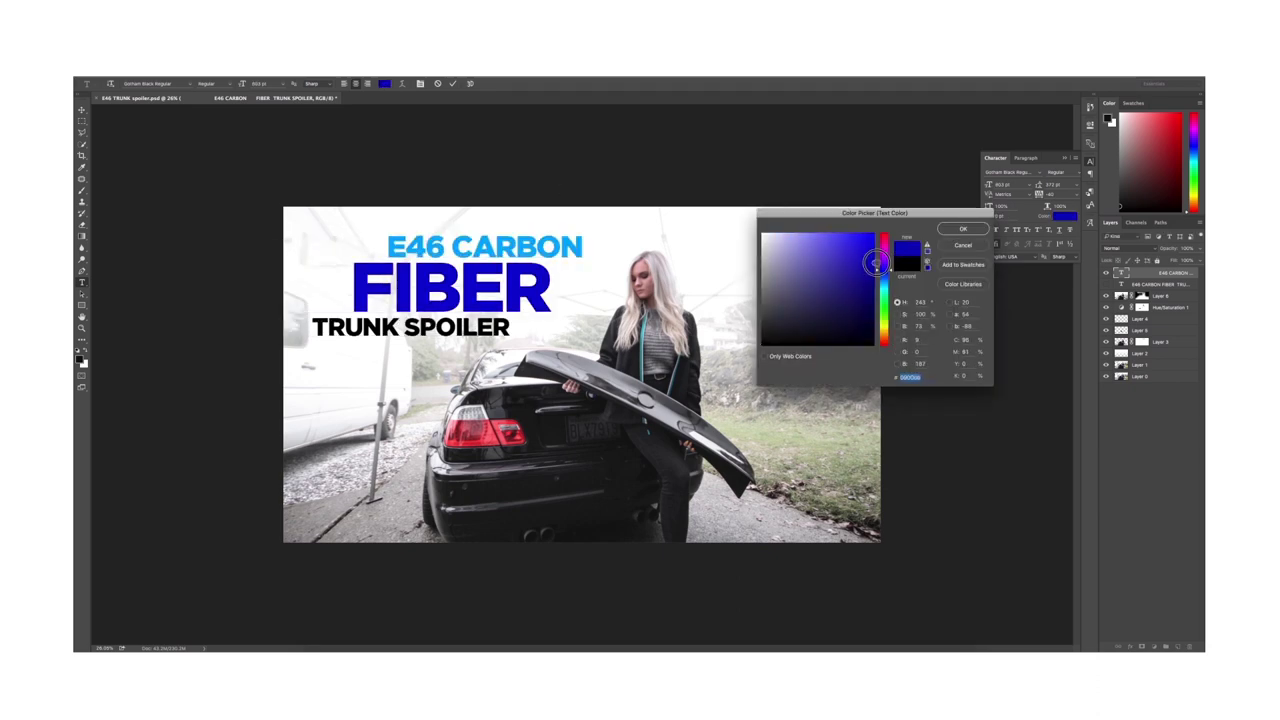
left_click(963, 231)
Set the text colour of the "TRUNK SPOILER" line to pure red and finish editing the title text.
triple_click(456, 328)
left_click(384, 84)
left_click(871, 242)
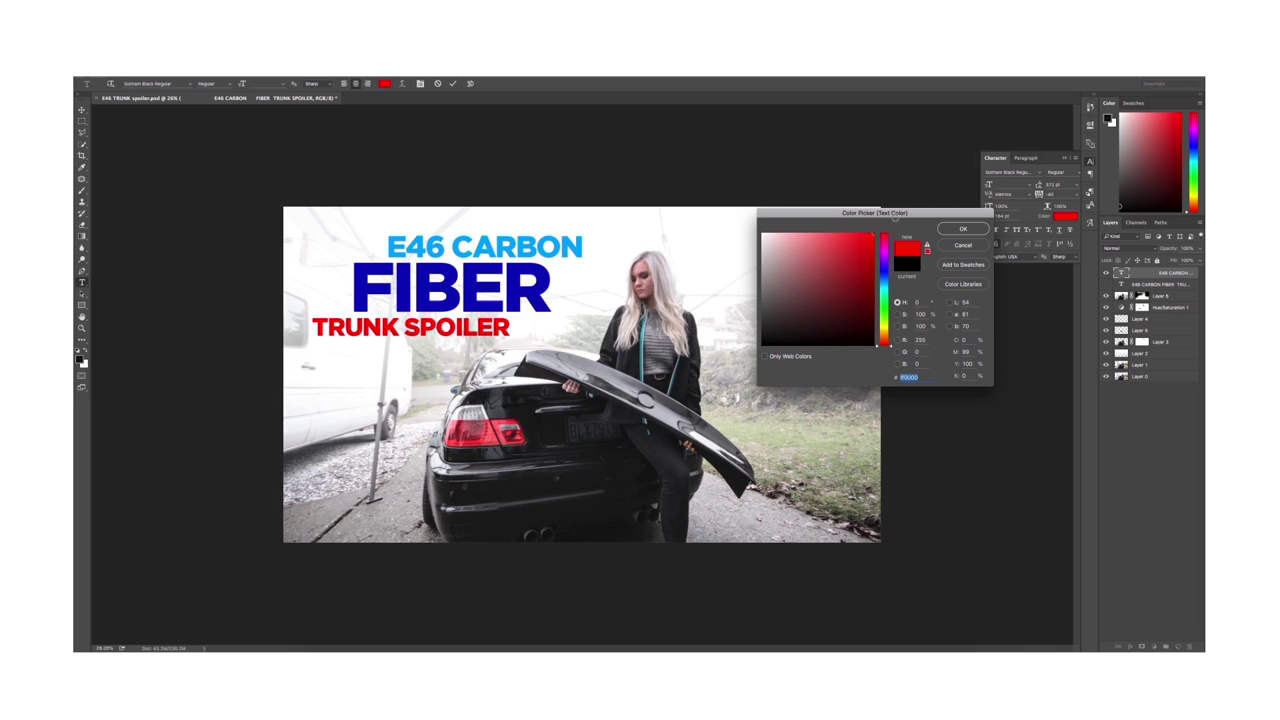
left_click(963, 229)
key("ctrl+Return")
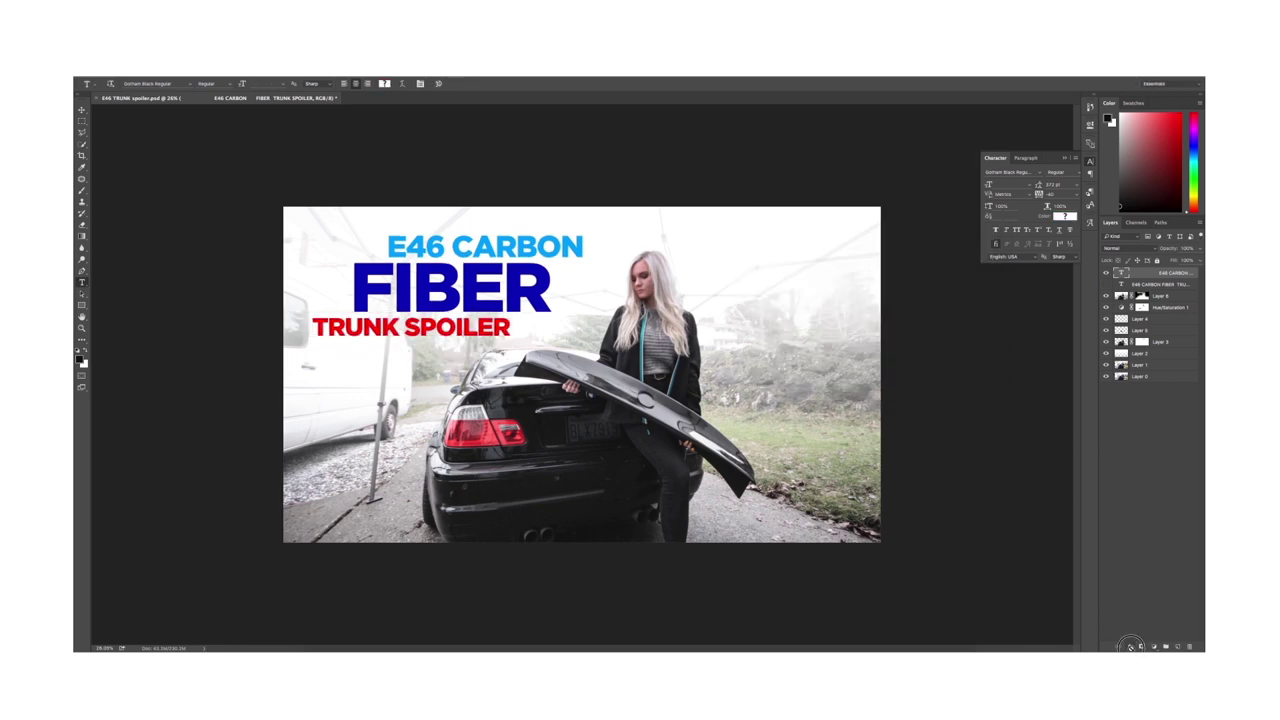
Add a thin black outside Stroke effect to the coloured title layer.
left_click(1130, 646)
left_click(1150, 568)
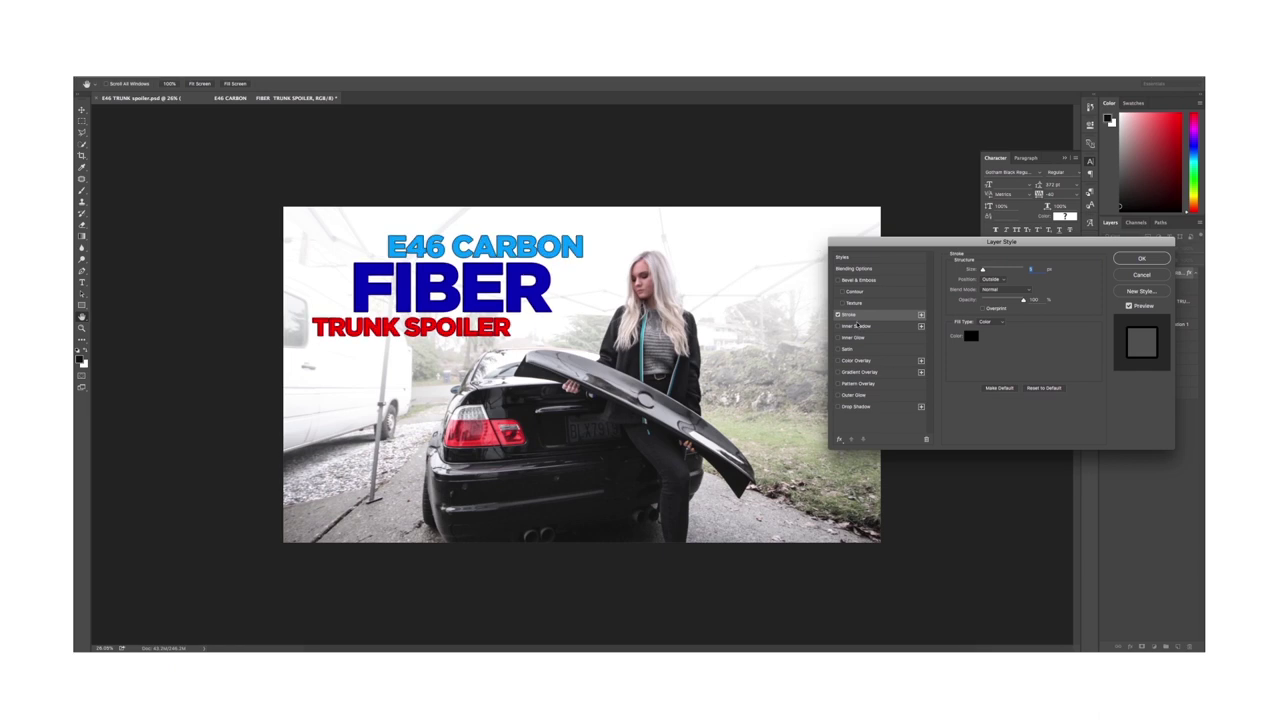
left_click(838, 315)
left_click(838, 315)
type("1")
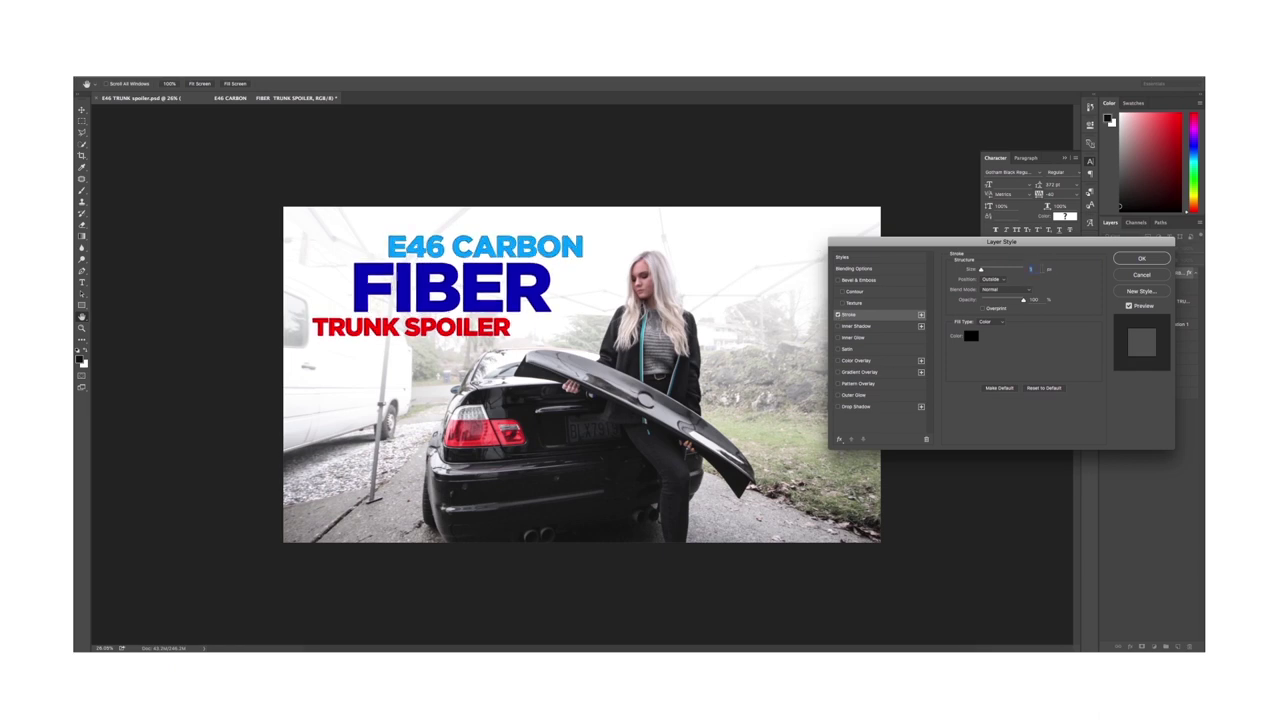
Add a black Multiply drop shadow to the title layer and compare the title with and without its effects.
left_click(850, 407)
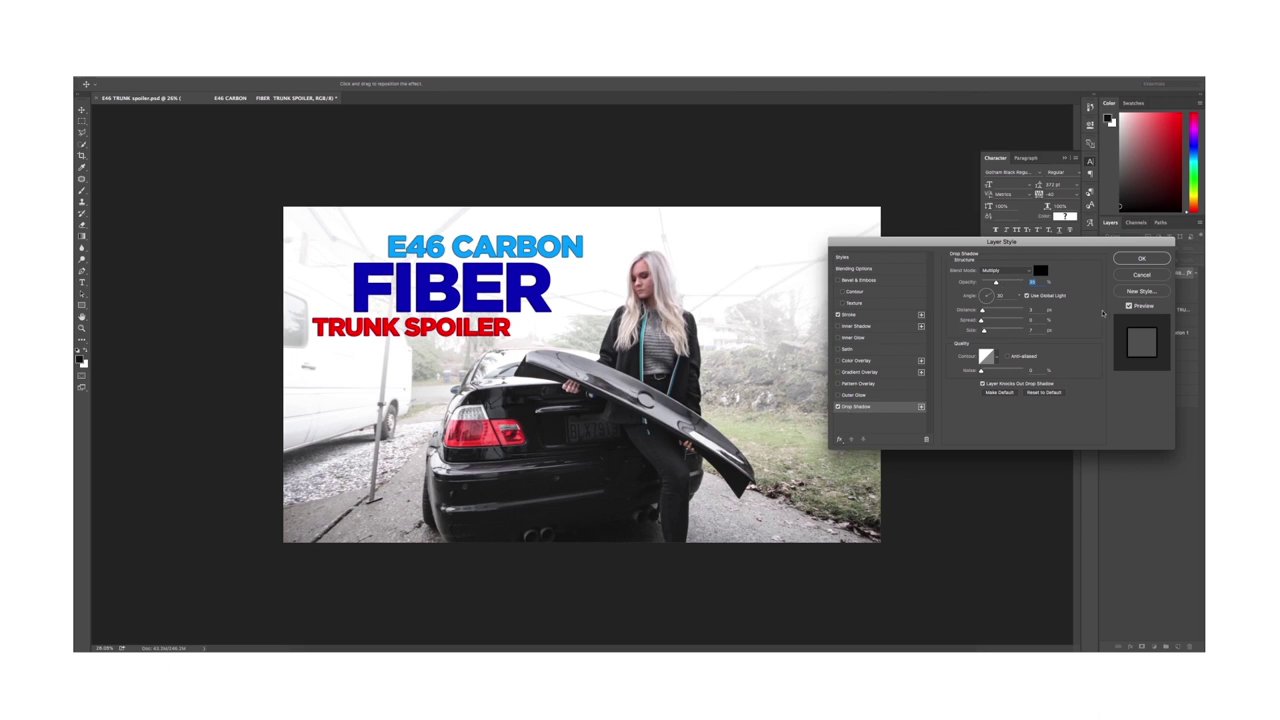
left_click(1130, 307)
left_click(1130, 307)
left_click(1130, 307)
left_click(1130, 307)
left_click(1130, 307)
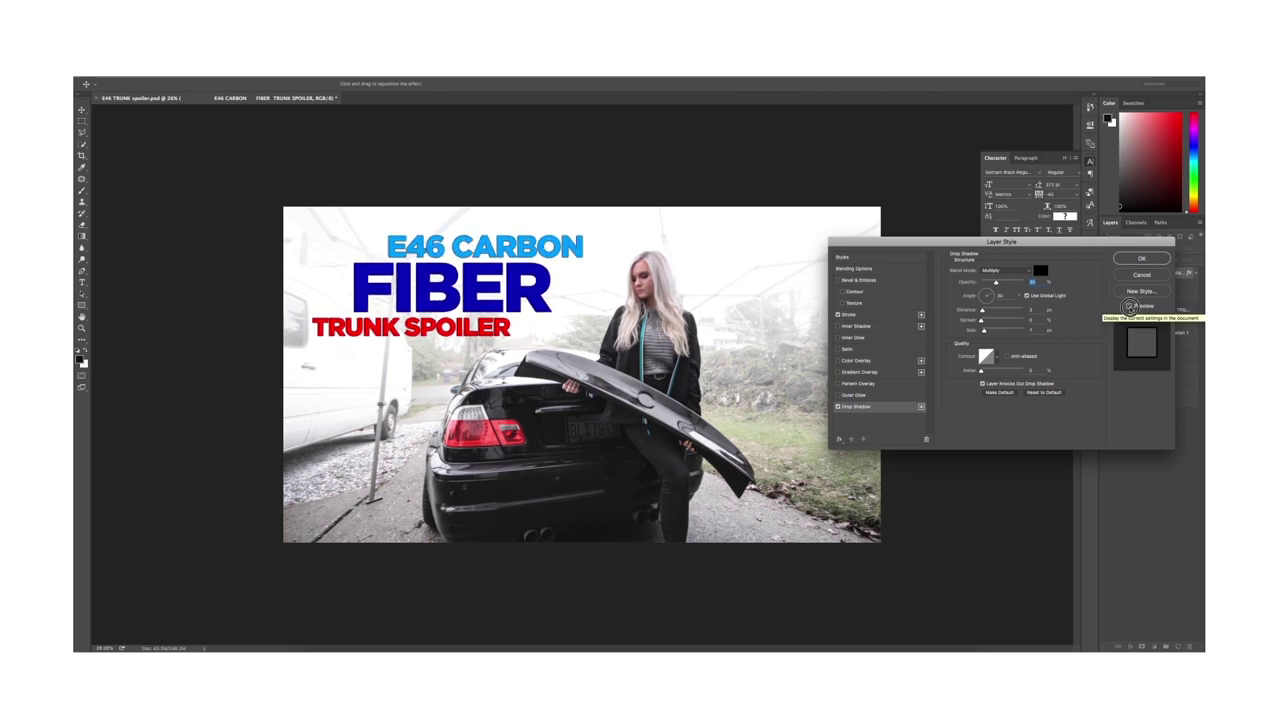
left_click(1130, 307)
Soften the title's drop shadow with a larger size and lower opacity, and keep the black stroke enabled.
left_click(838, 315)
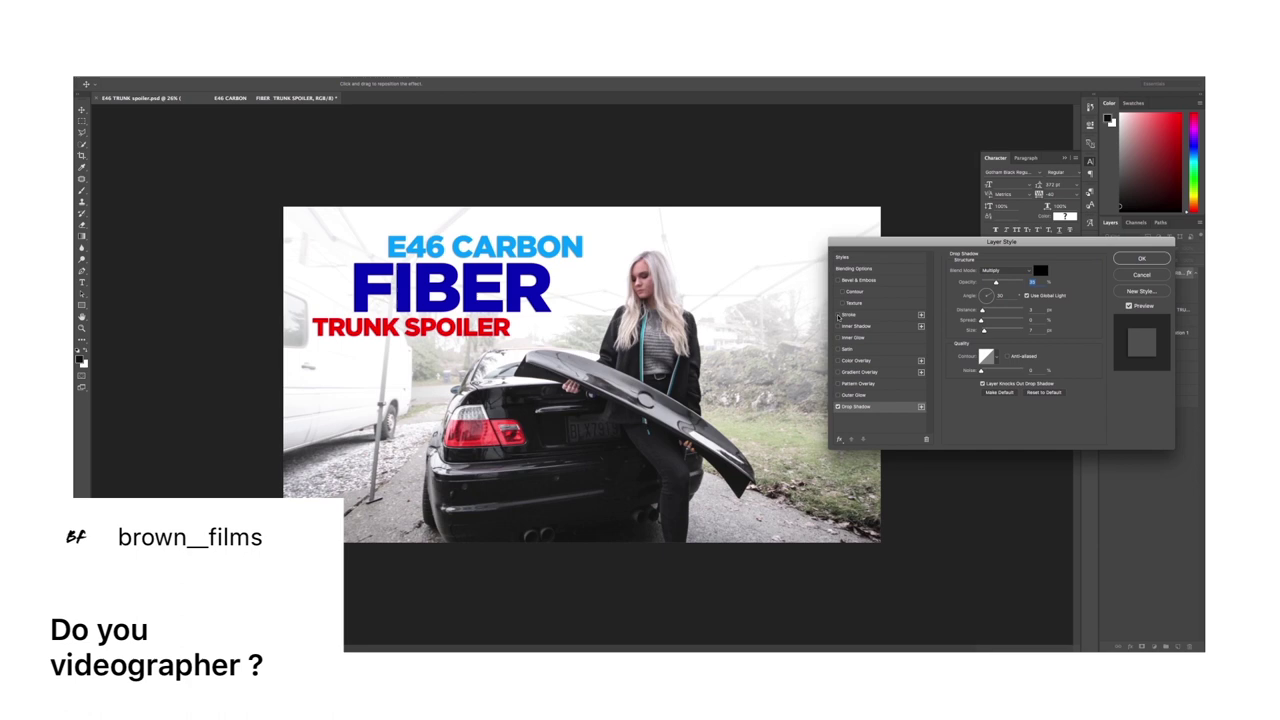
left_click_drag(985, 331, 990, 331)
mouse_move(996, 284)
left_mouse_down()
mouse_move(1022, 286)
mouse_move(976, 290)
mouse_move(986, 285)
left_mouse_up()
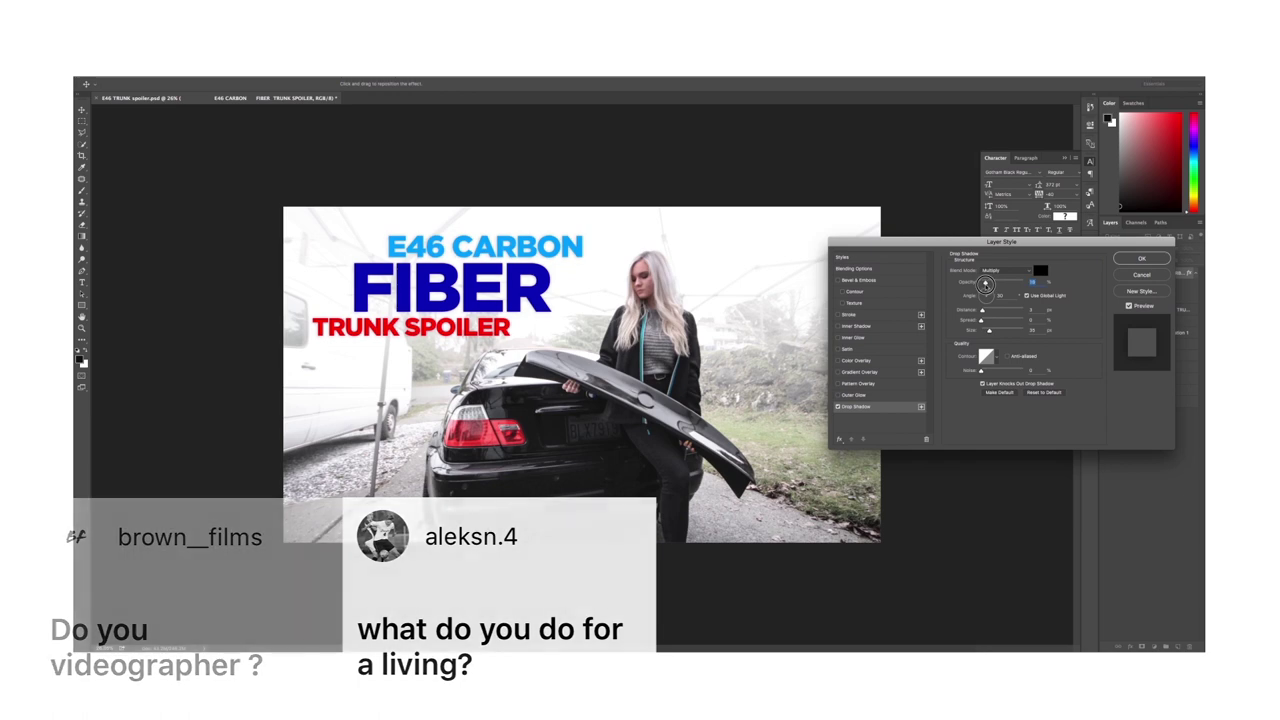
left_click(849, 316)
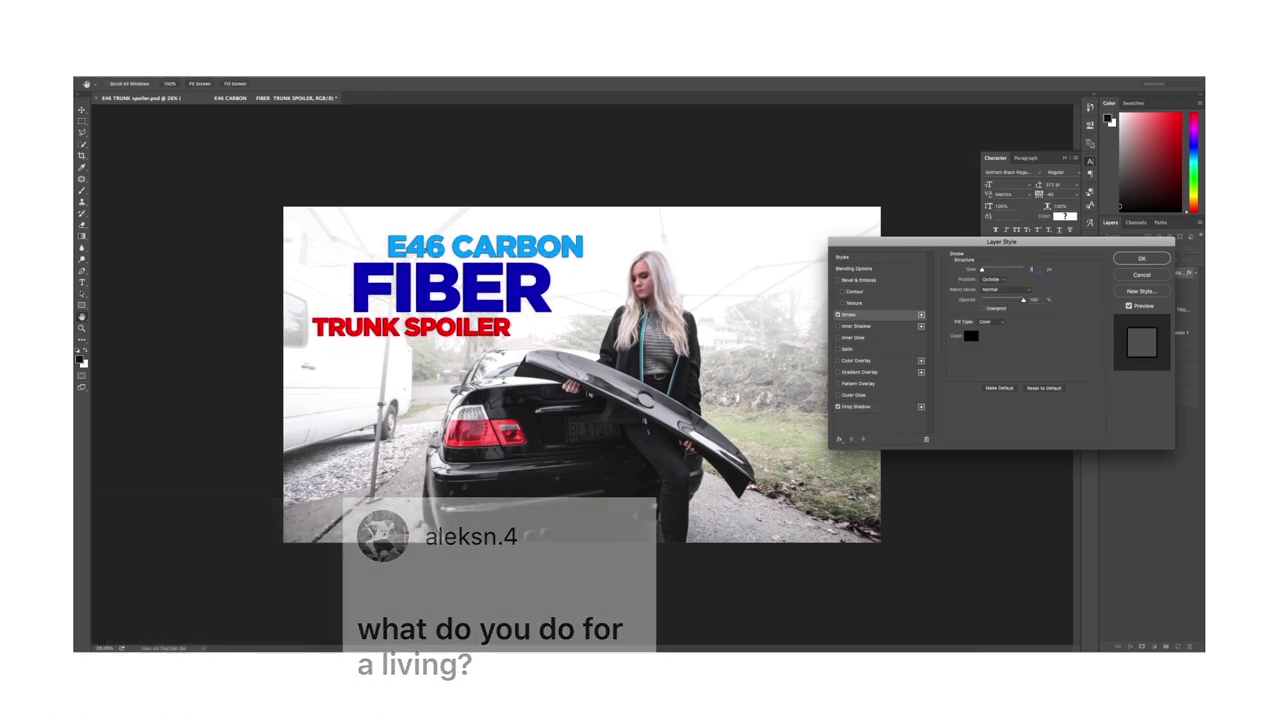
key("Return")
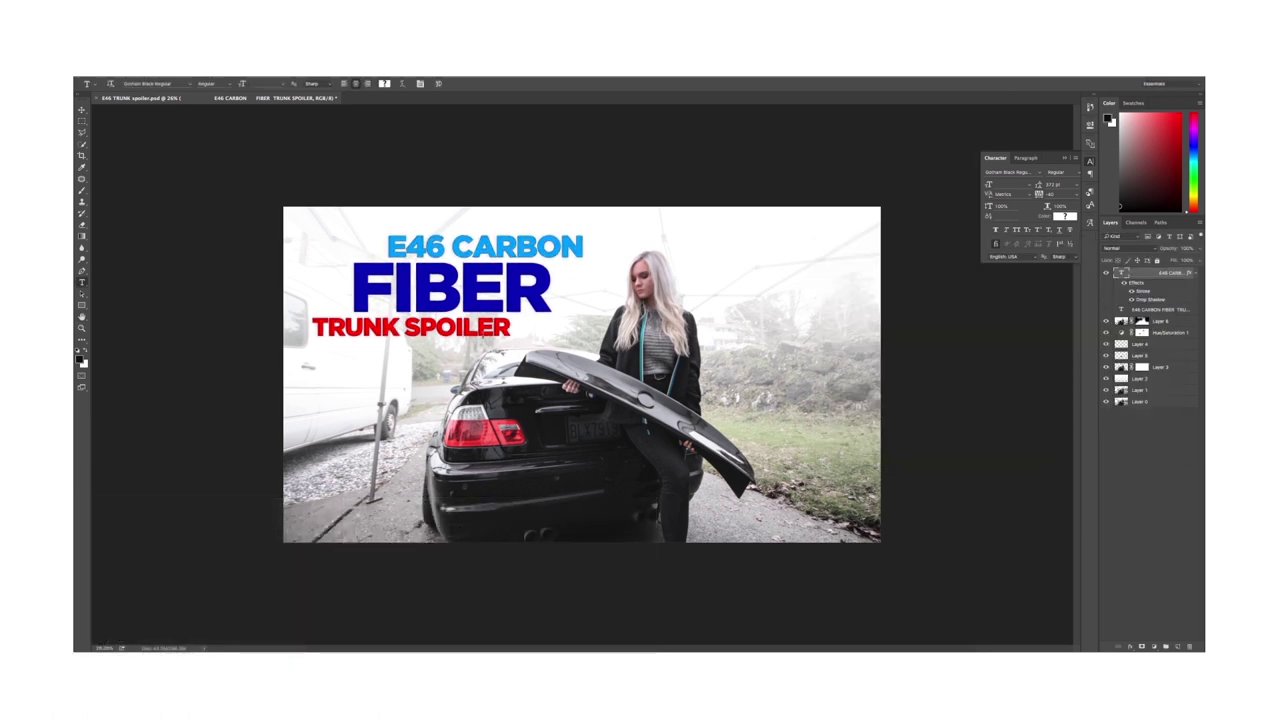
Tighten the letter spacing within the title's "FIBER" line.
left_click(437, 331)
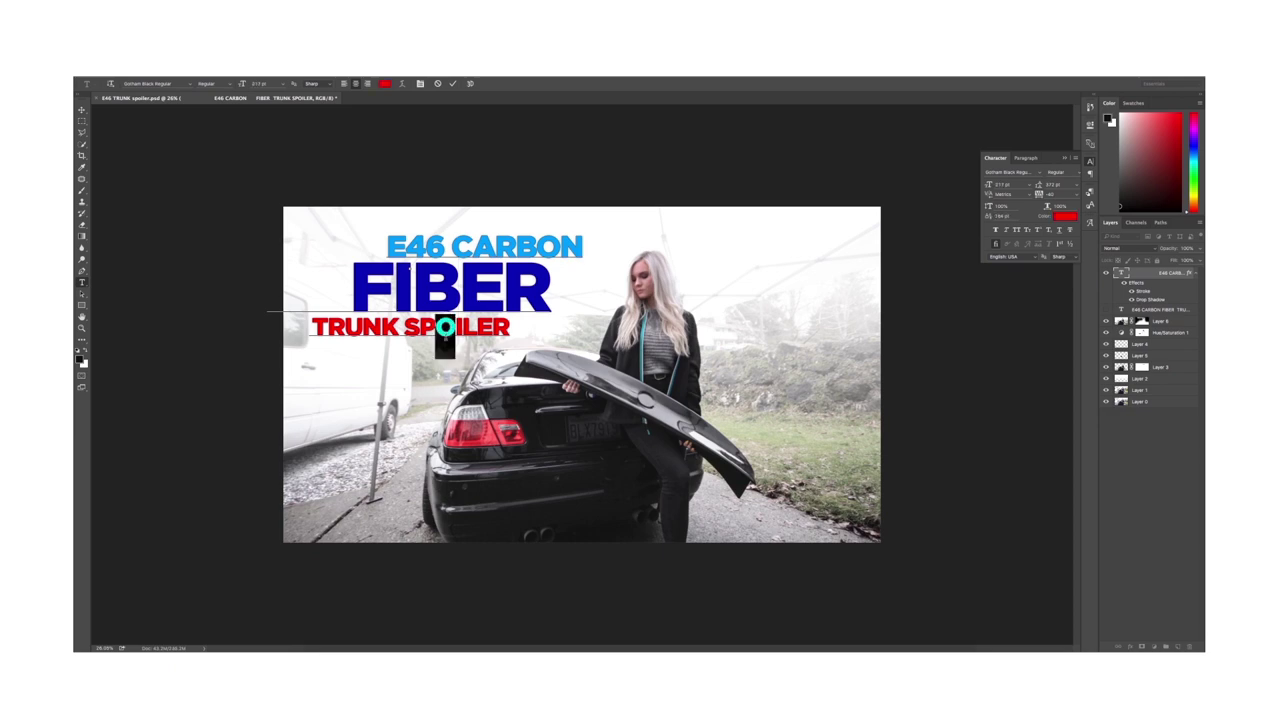
left_click(460, 325)
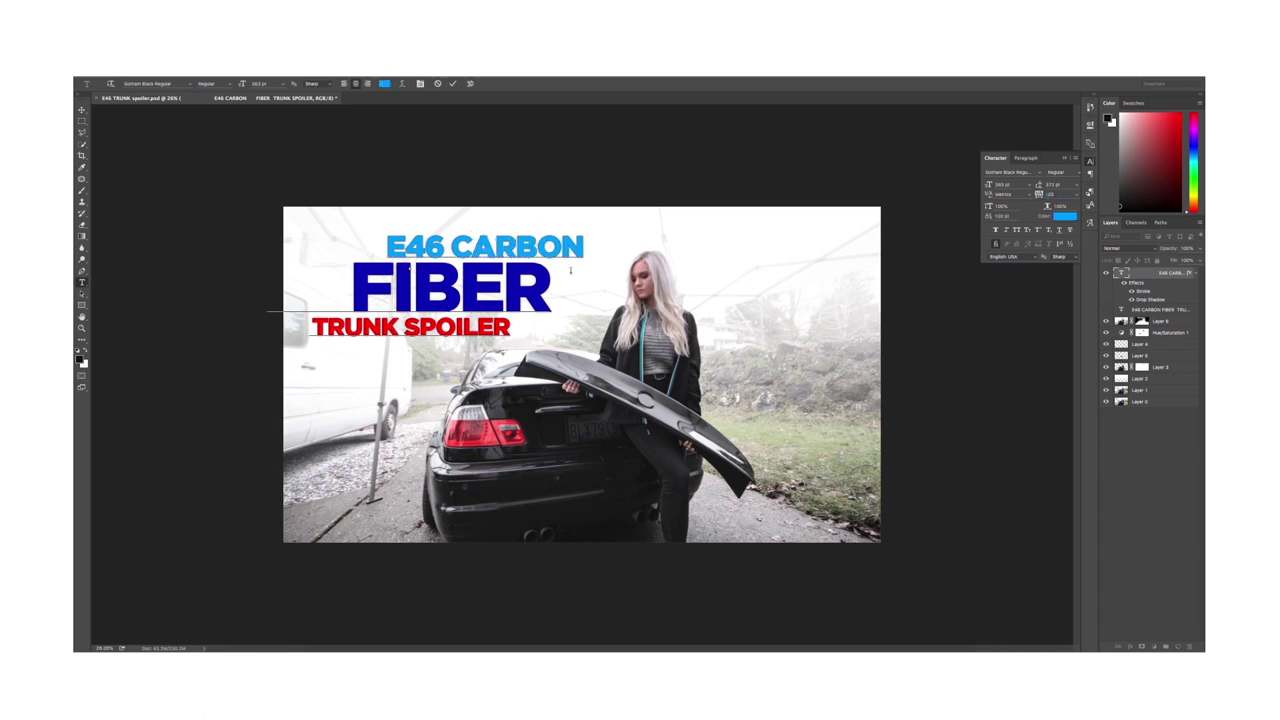
left_click_drag(429, 289, 395, 292)
left_click_drag(1040, 194, 1032, 194)
key("super+Return")
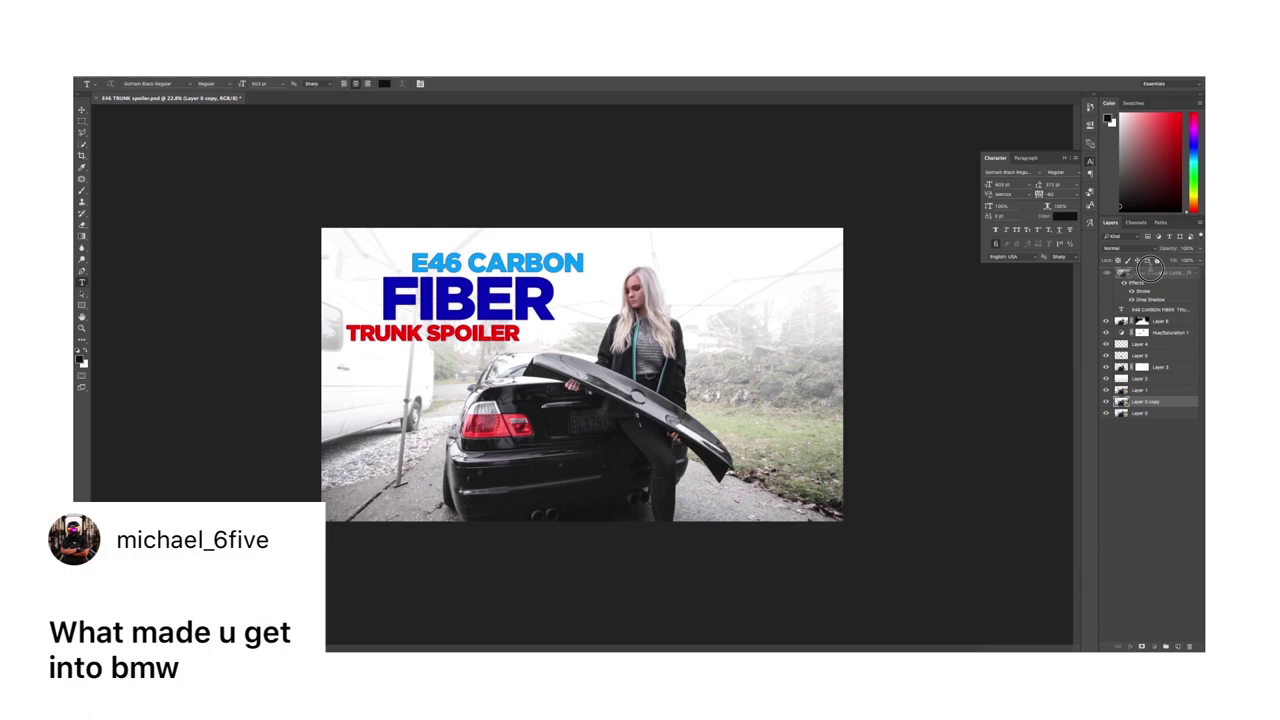
Place the Layer 0 copy above all other layers, compare the original photo with the edited design, and leave the copy hidden.
left_click_drag(1153, 265, 1118, 300)
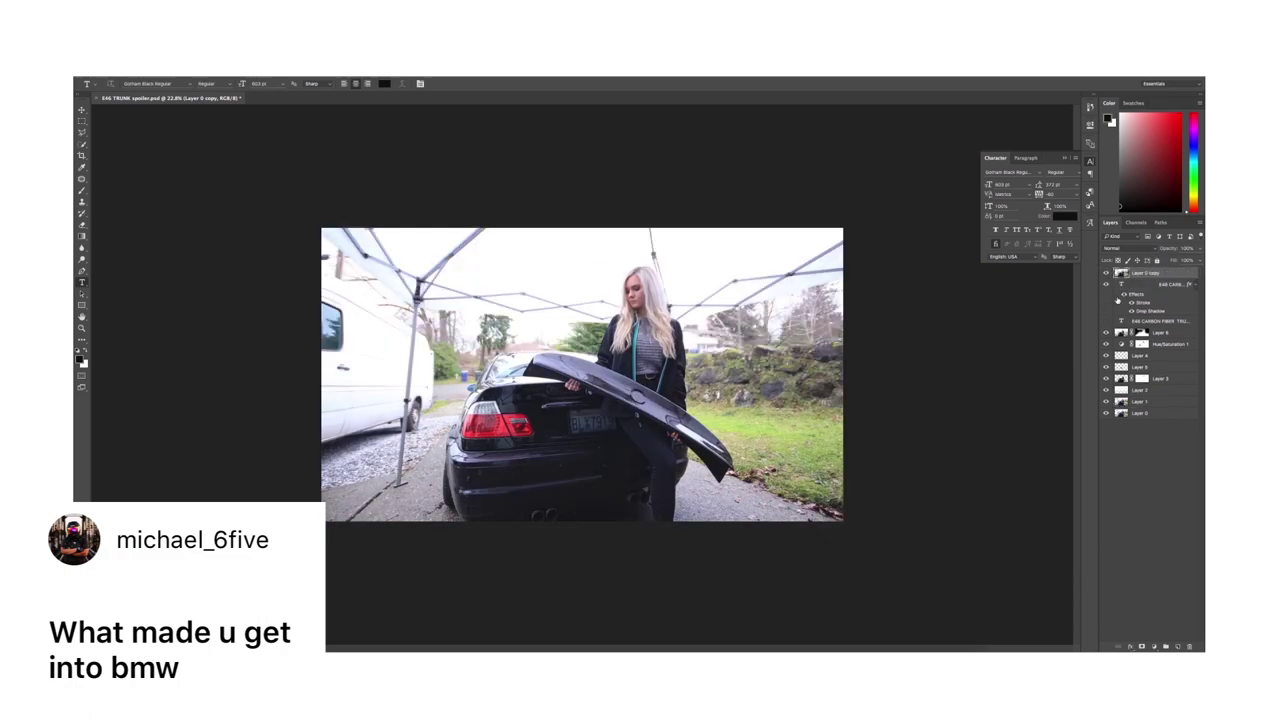
left_click(1107, 273)
left_click(1107, 273)
left_click(1107, 273)
left_click(1107, 273)
left_click(1107, 273)
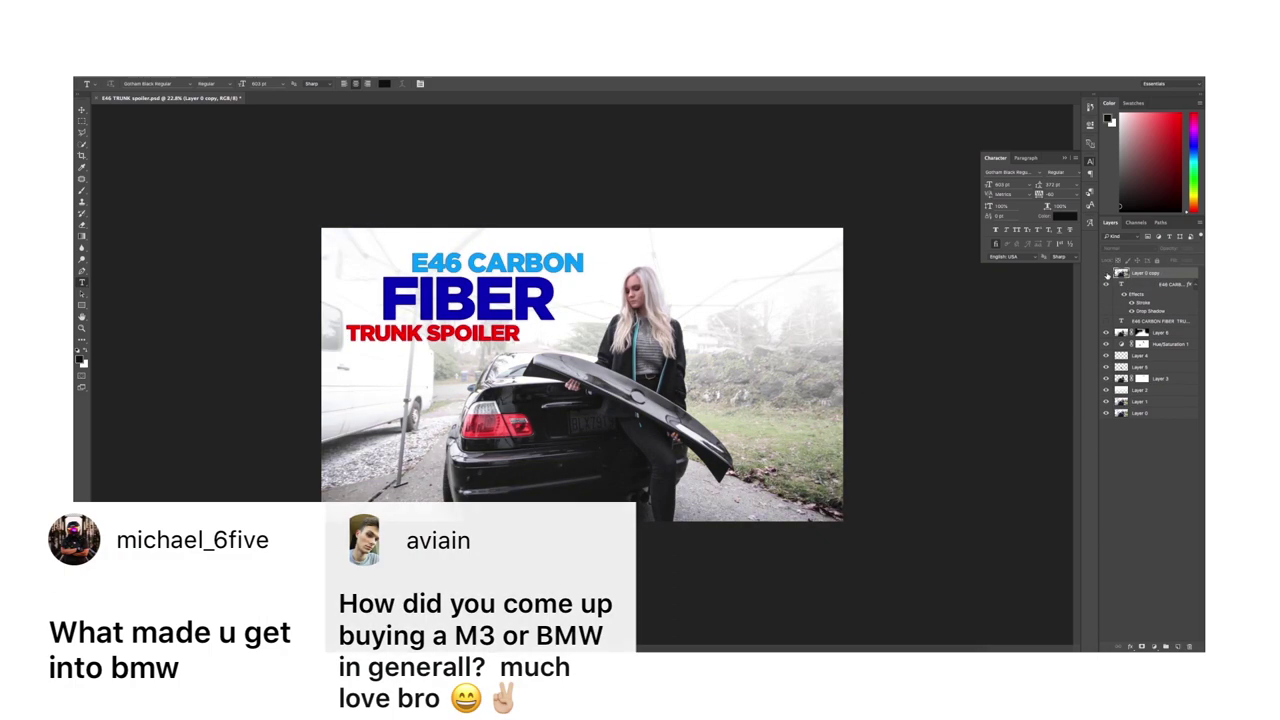
left_click(1107, 273)
left_click(1107, 273)
left_click(1107, 273)
left_click(1107, 273)
left_click(1107, 273)
left_click(1107, 273)
Select the teal trim strips on the woman's jacket with the Polygonal Lasso.
left_click(1164, 284)
key("v")
scroll(665, 346, "up", 10)
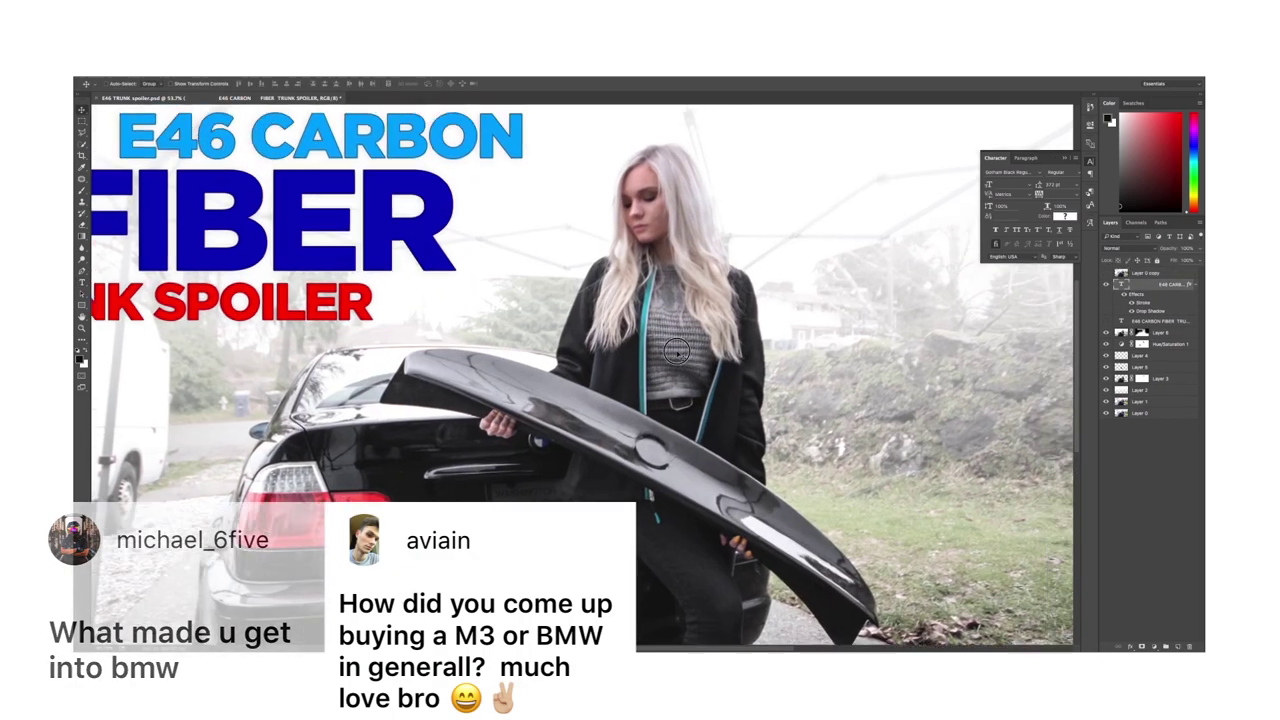
left_click_drag(672, 347, 646, 391)
key("l")
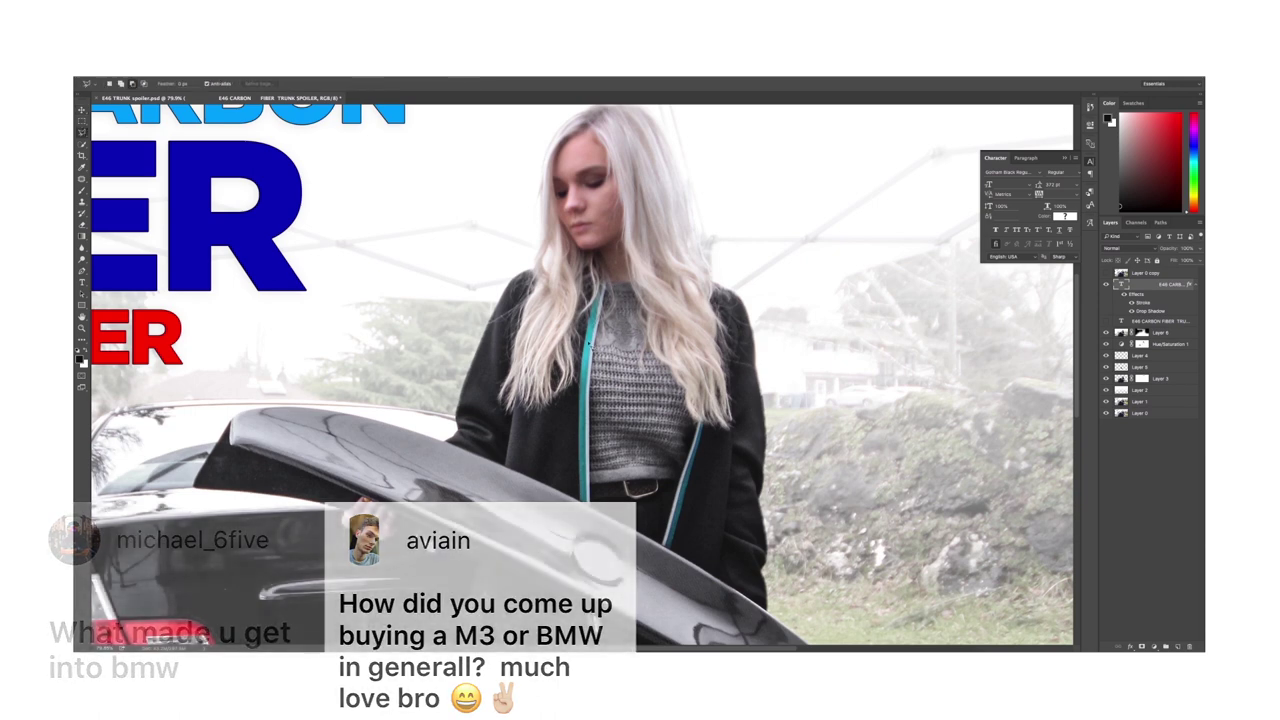
left_click(600, 285)
left_click(579, 350)
left_click(578, 497)
left_click(597, 515)
left_click(594, 400)
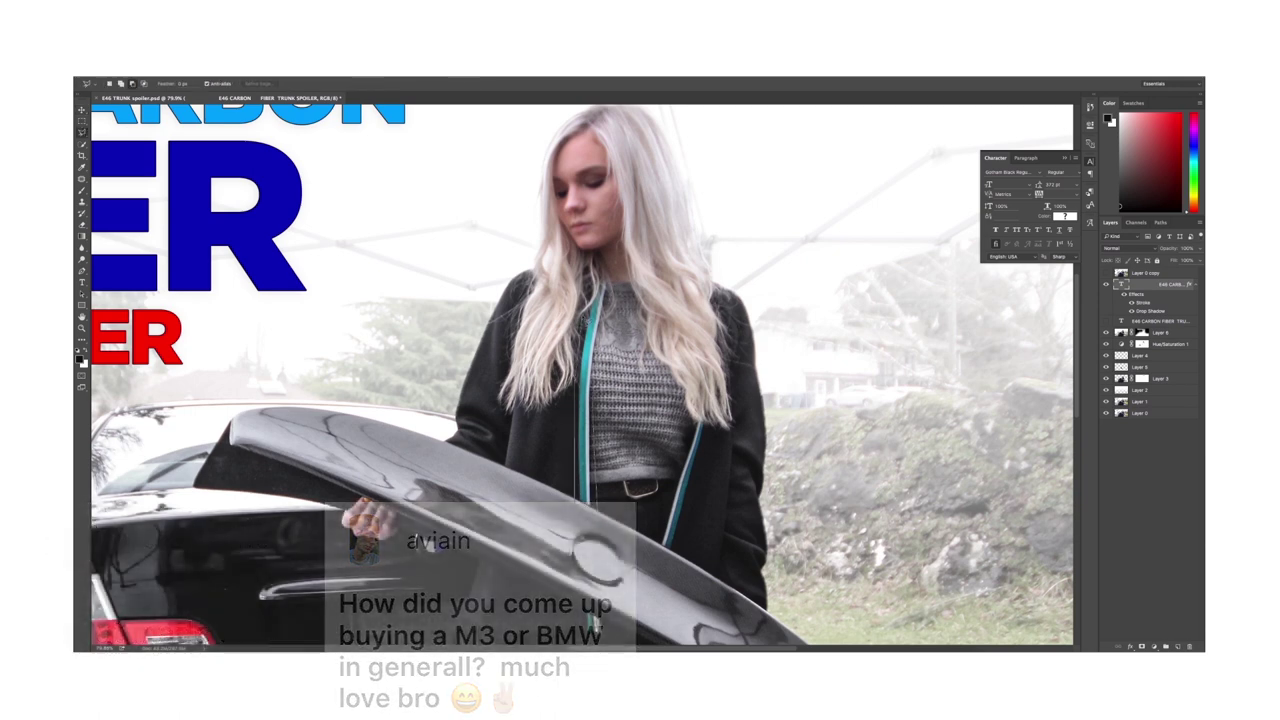
left_click(600, 285)
scroll(585, 376, "down", 2)
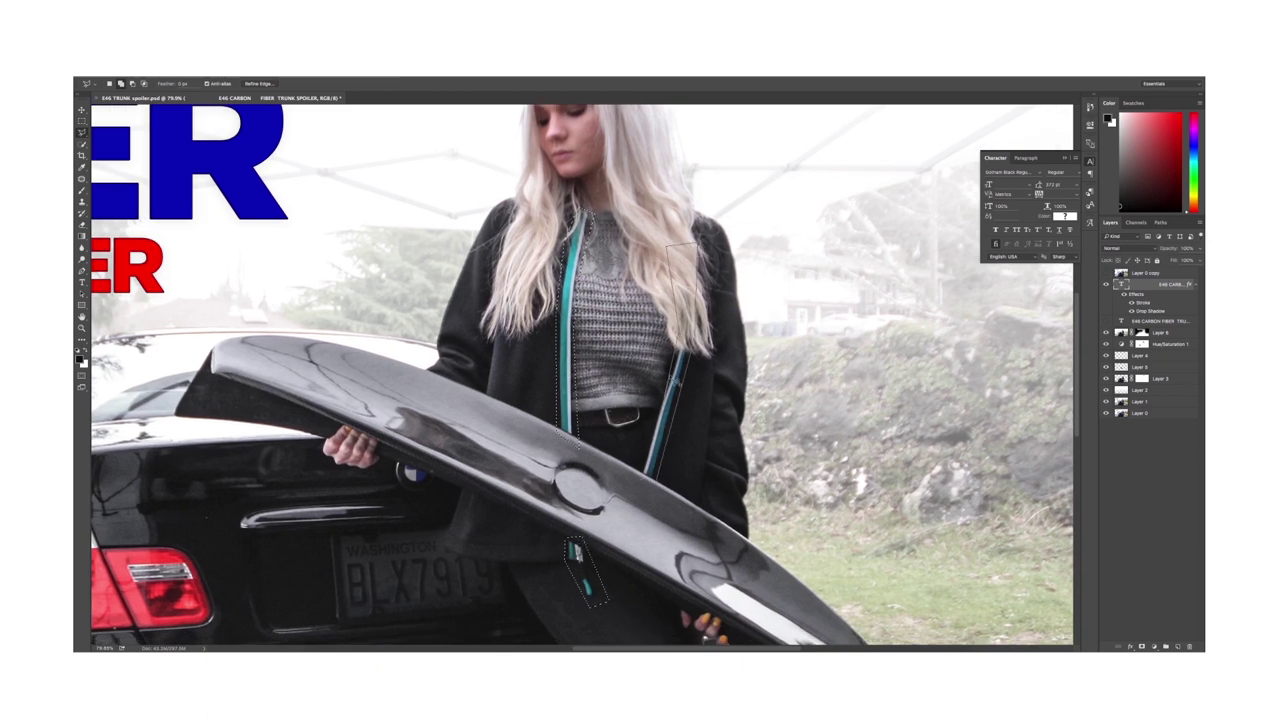
Add a Hue/Saturation adjustment above Layer 6 for the selected jacket trim, shifting Cyans to blue with slightly raised saturation, and compare the result.
left_click(1158, 646)
left_click(1160, 553)
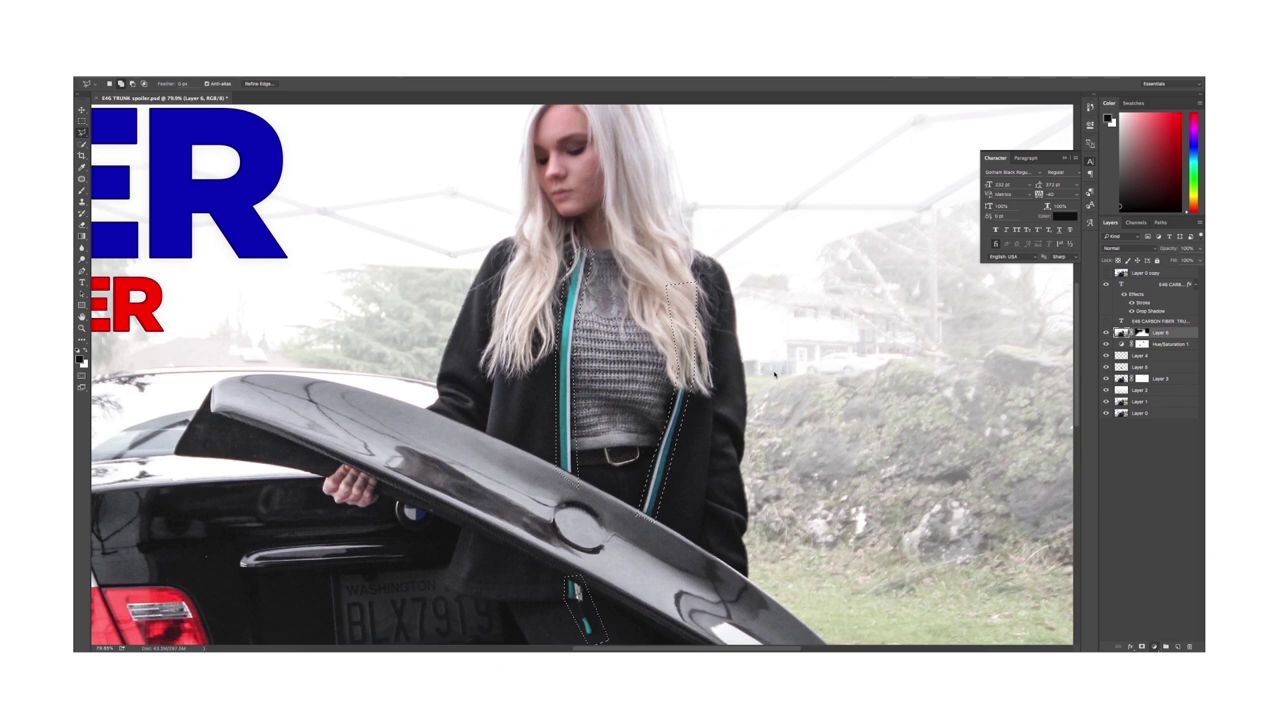
left_click(1012, 160)
left_click(1003, 188)
mouse_move(1014, 184)
left_mouse_down()
mouse_move(1035, 187)
mouse_move(1016, 185)
left_mouse_up()
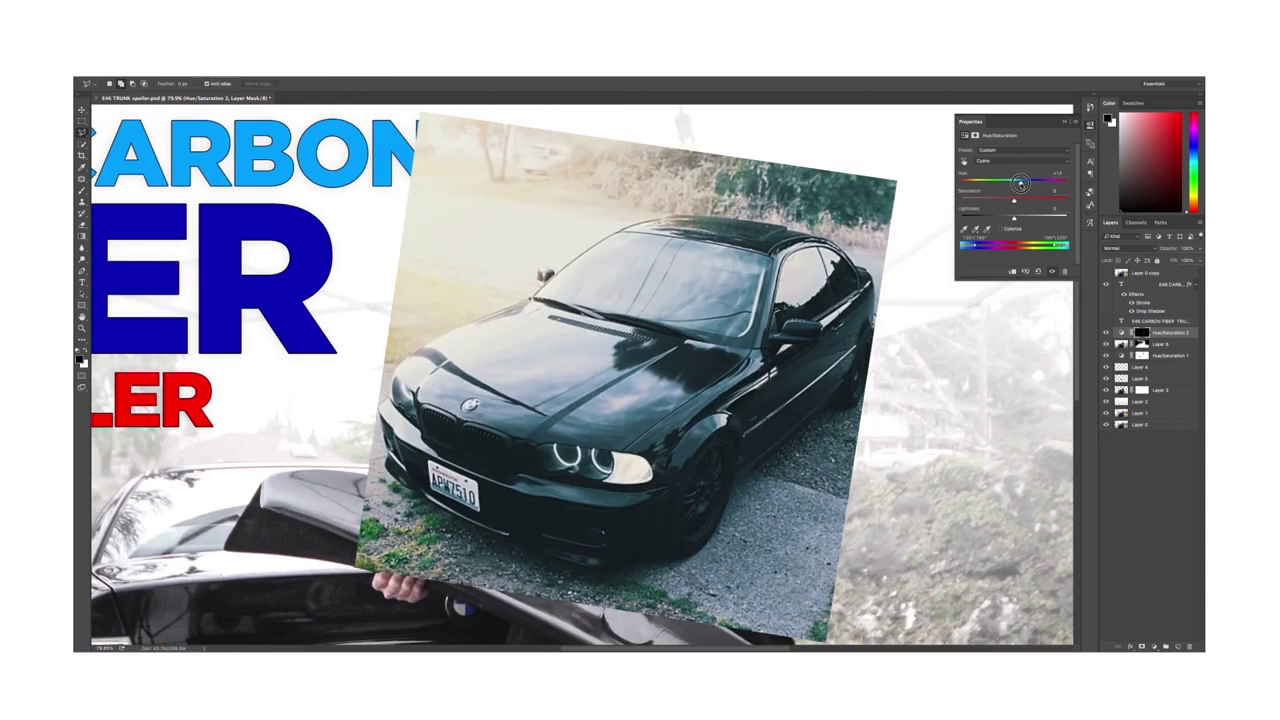
scroll(580, 374, "down", 8)
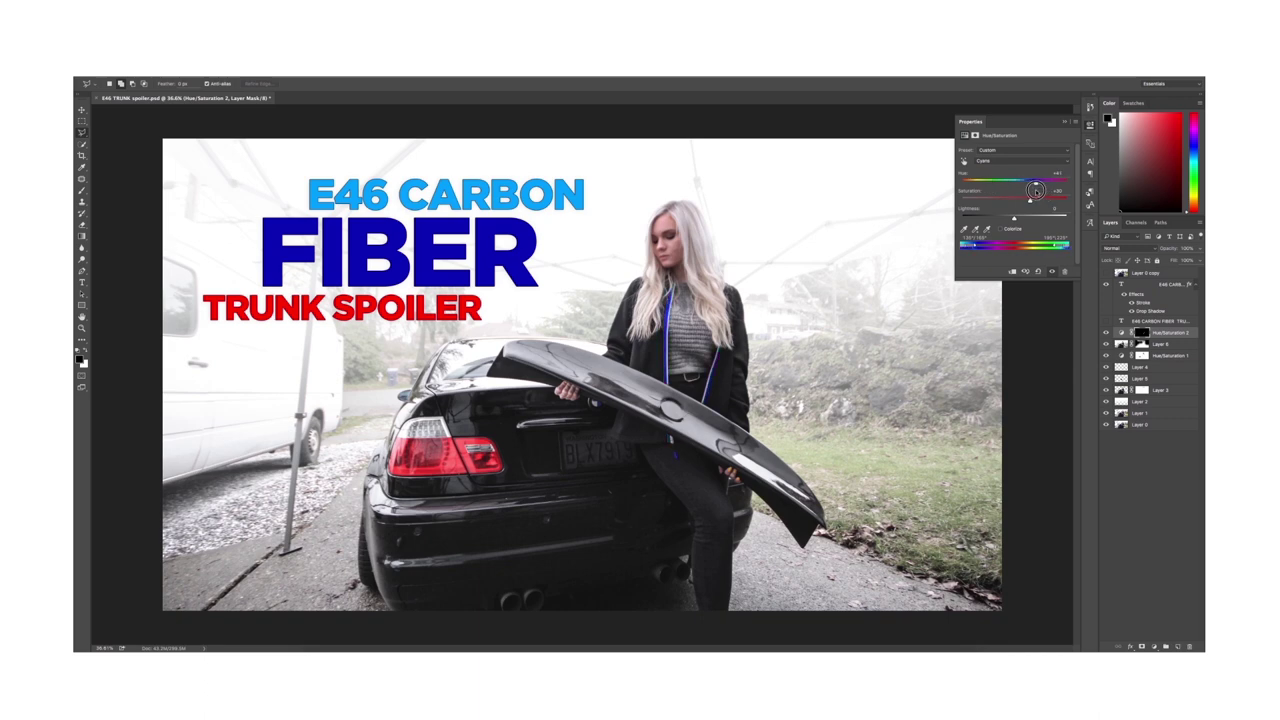
left_click_drag(1030, 200, 1019, 200)
scroll(582, 375, "down", 3)
left_click(1106, 333)
left_click(1106, 333)
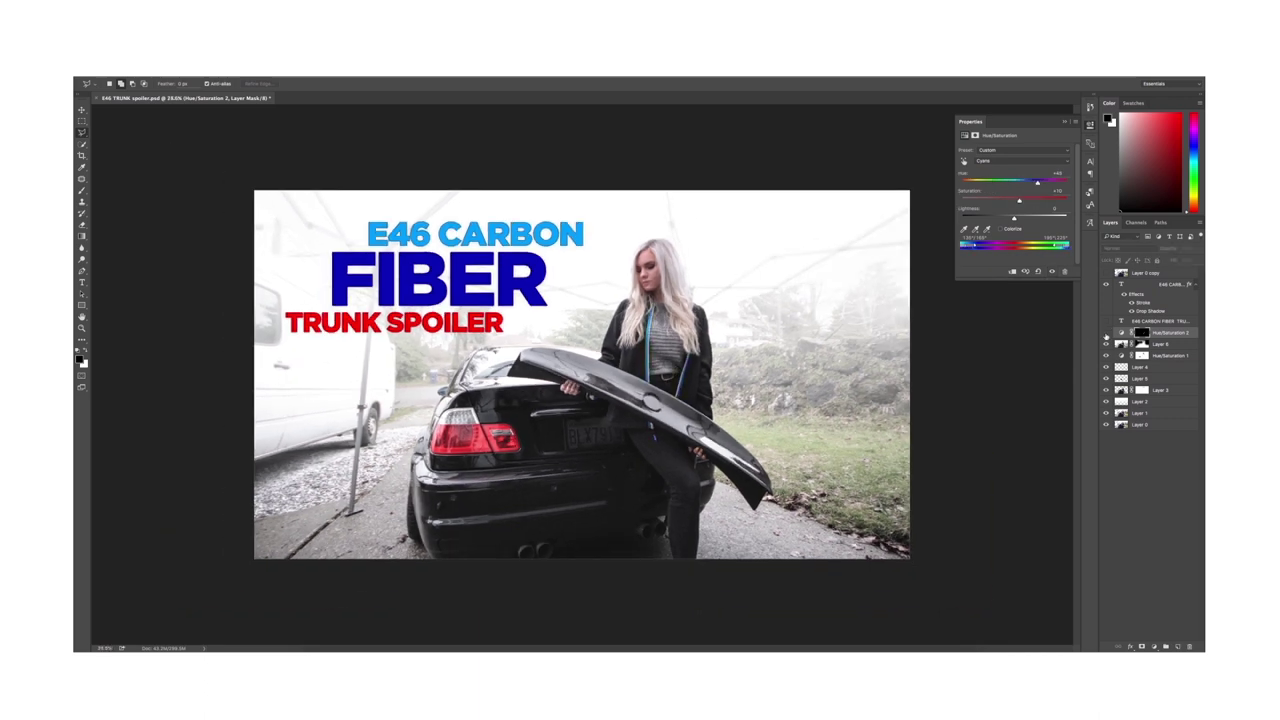
left_click(1106, 333)
left_click(1106, 333)
Try a soft blue Outer Glow in Normal blend mode around the spoiler cut-out on Layer 7.
scroll(645, 412, "up", 5)
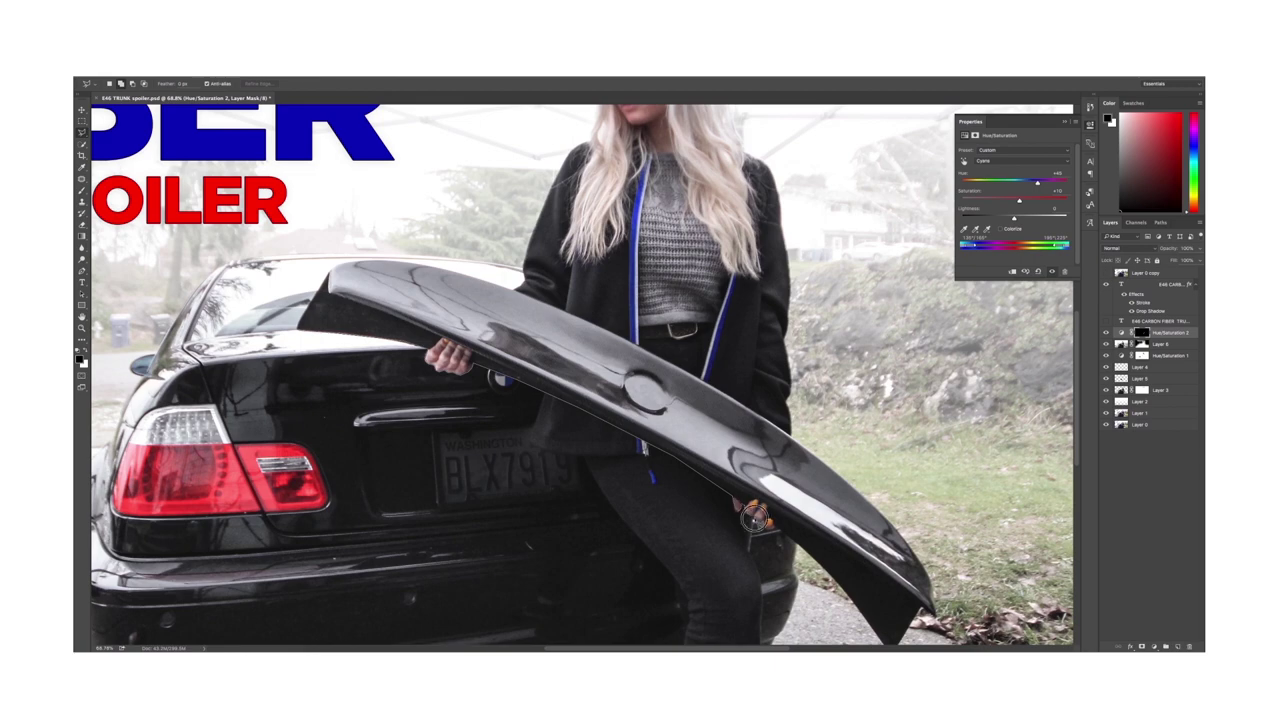
scroll(582, 375, "down", 3)
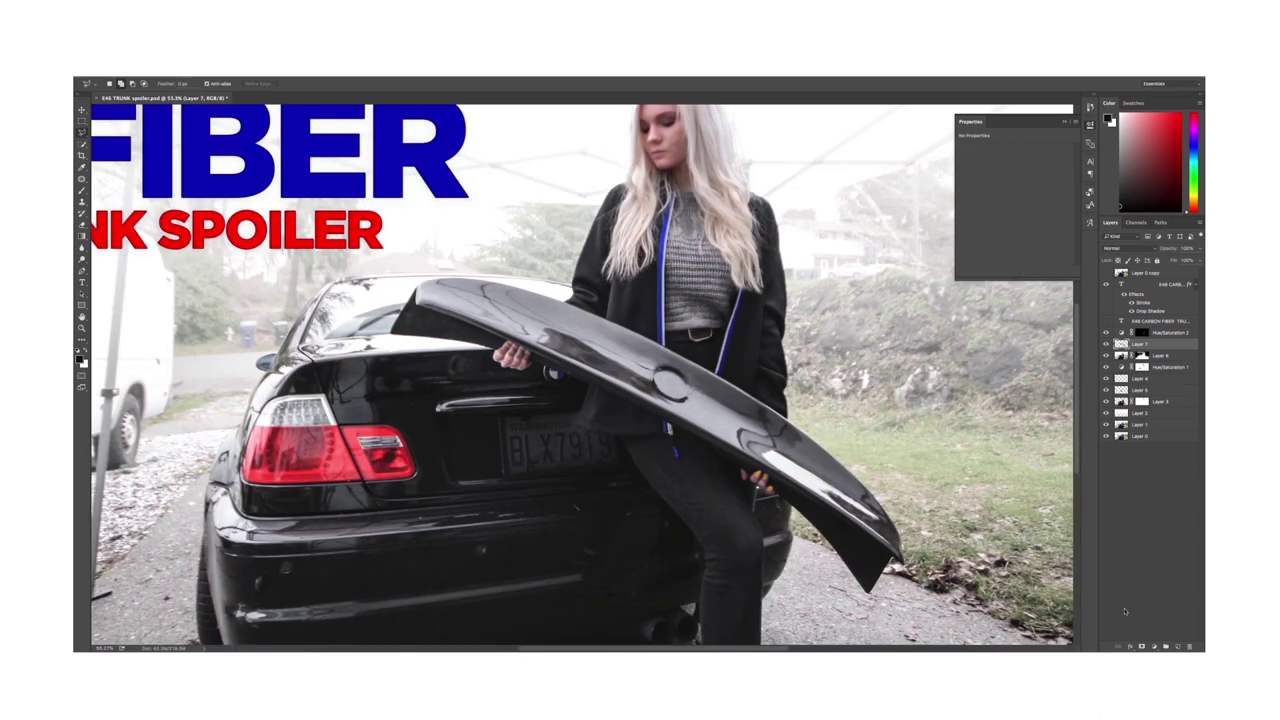
left_click(1131, 647)
left_click(1155, 621)
left_click_drag(1006, 281, 1028, 281)
left_click(1005, 269)
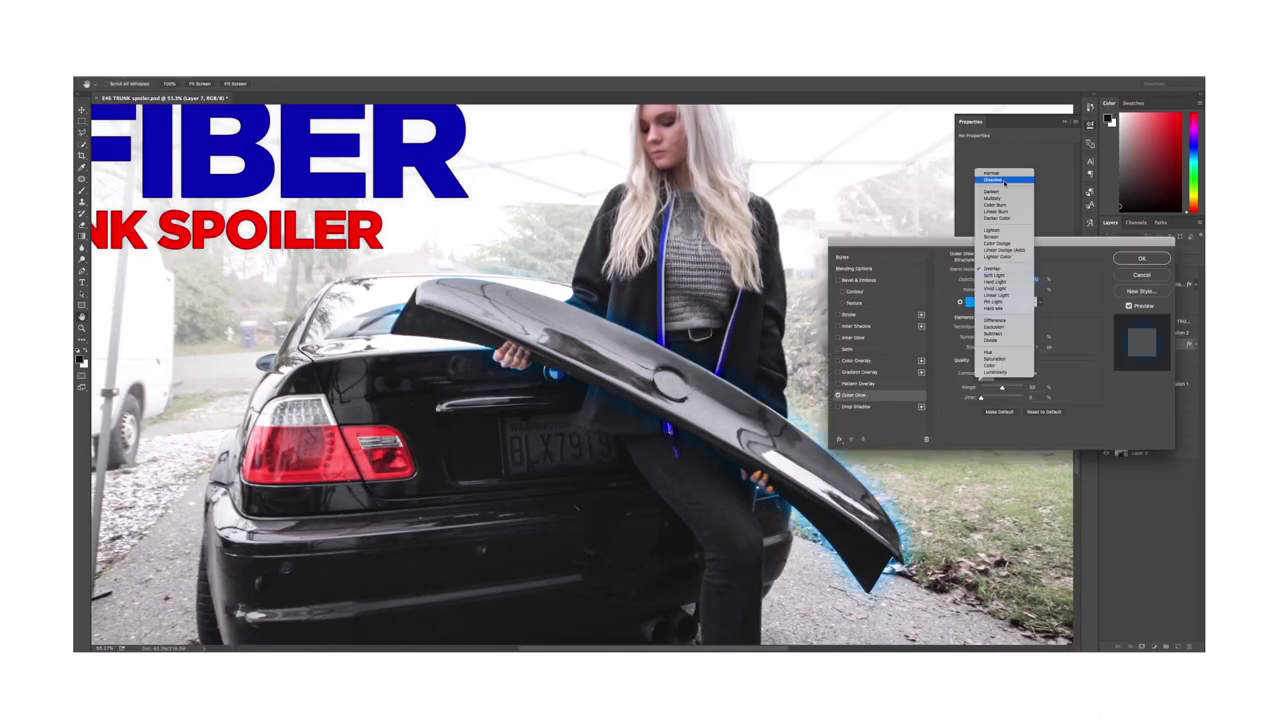
left_click(998, 176)
left_click_drag(1002, 348, 1011, 348)
key("super+minus")
key("super+minus")
key("super+minus")
left_click(995, 279)
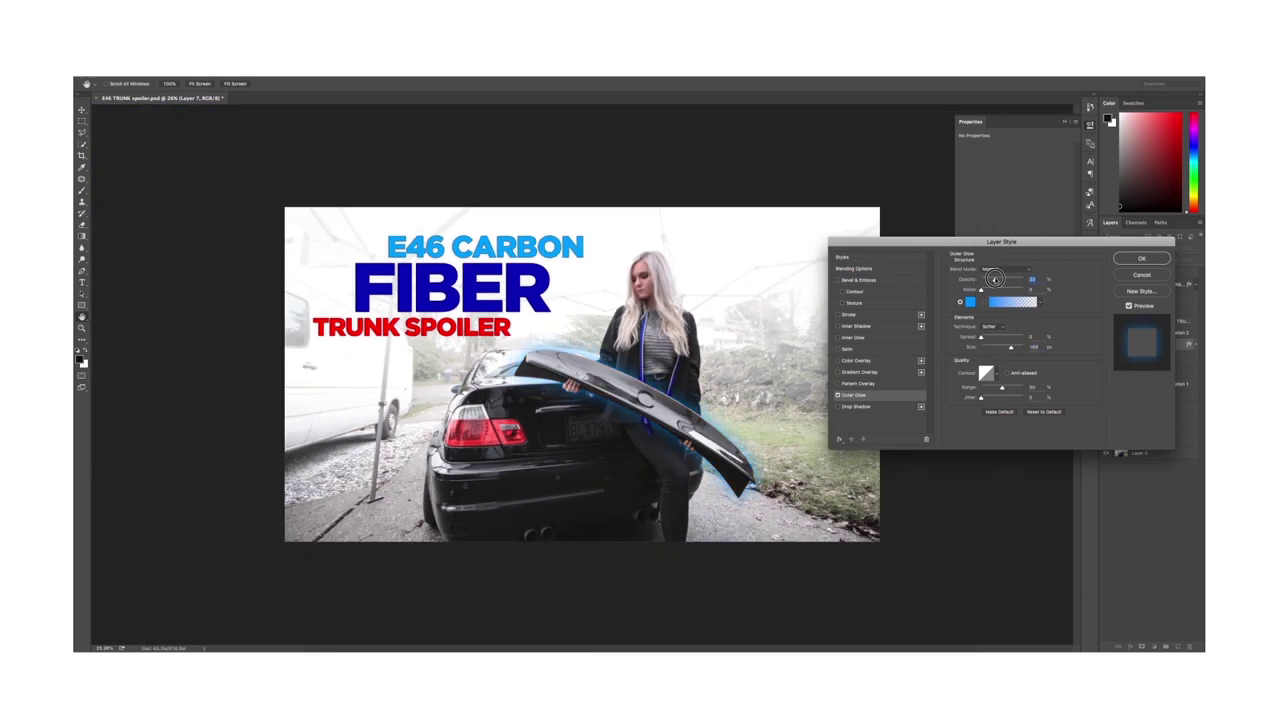
Try the spoiler's Outer Glow in red with higher opacity and a larger size.
left_click(969, 301)
left_click(884, 232)
mouse_move(884, 232)
left_mouse_down()
mouse_move(884, 325)
mouse_move(884, 234)
left_mouse_up()
left_click(963, 229)
left_click_drag(995, 280, 1007, 280)
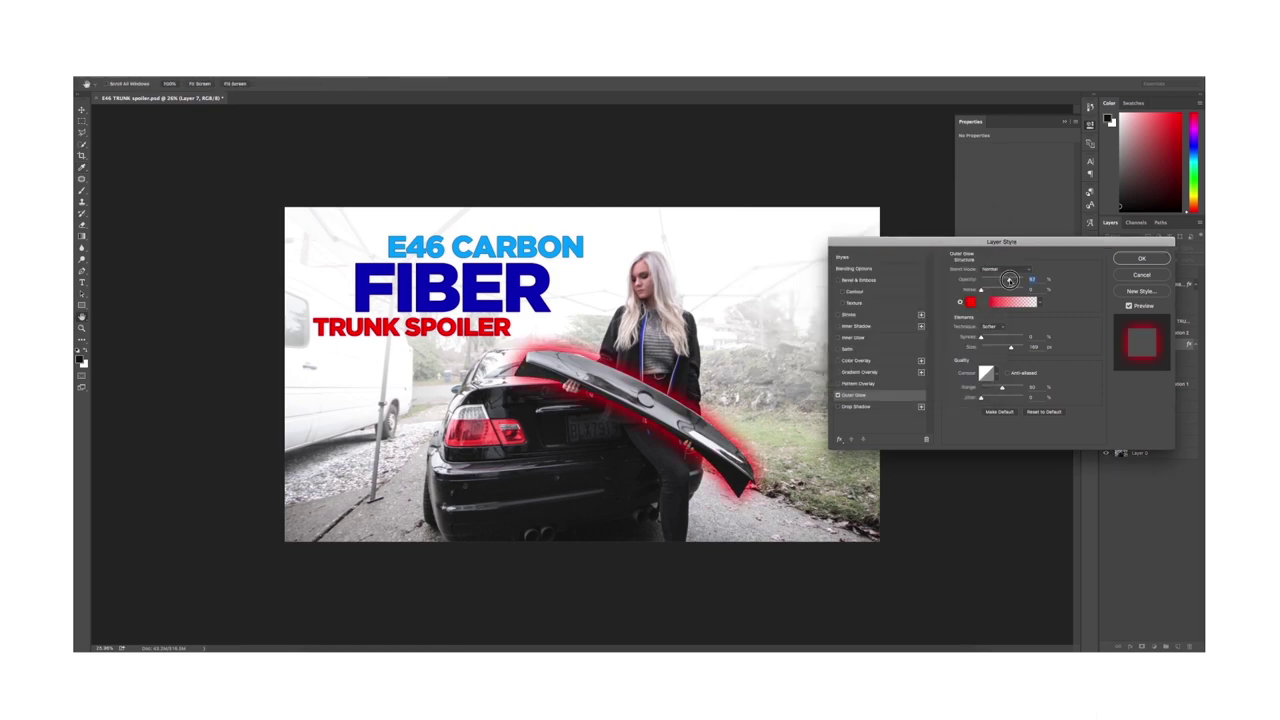
left_click_drag(1011, 348, 1024, 348)
Compare the thumbnail with and without the red spoiler glow, both reduced and enlarged.
left_click(1129, 306)
left_click(1129, 306)
scroll(671, 453, "down", 6)
scroll(671, 453, "up", 2)
left_click(838, 395)
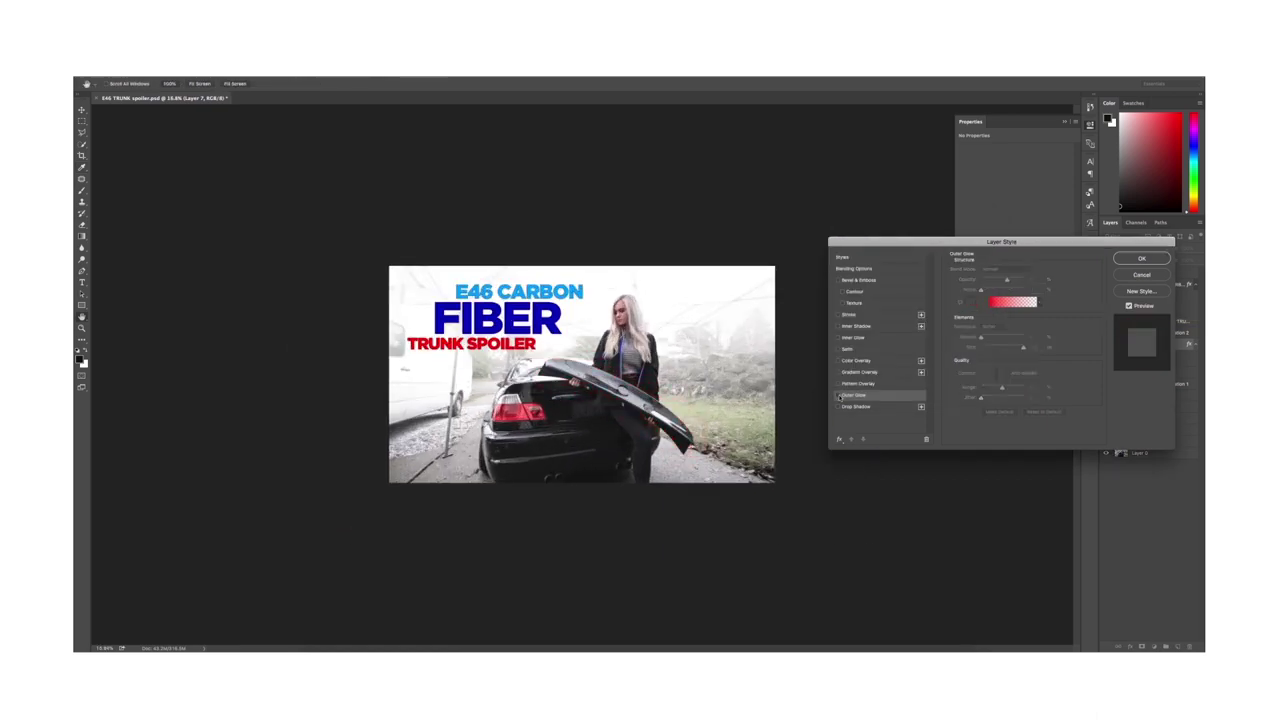
left_click(838, 395)
scroll(693, 434, "up", 9)
scroll(692, 432, "down", 2)
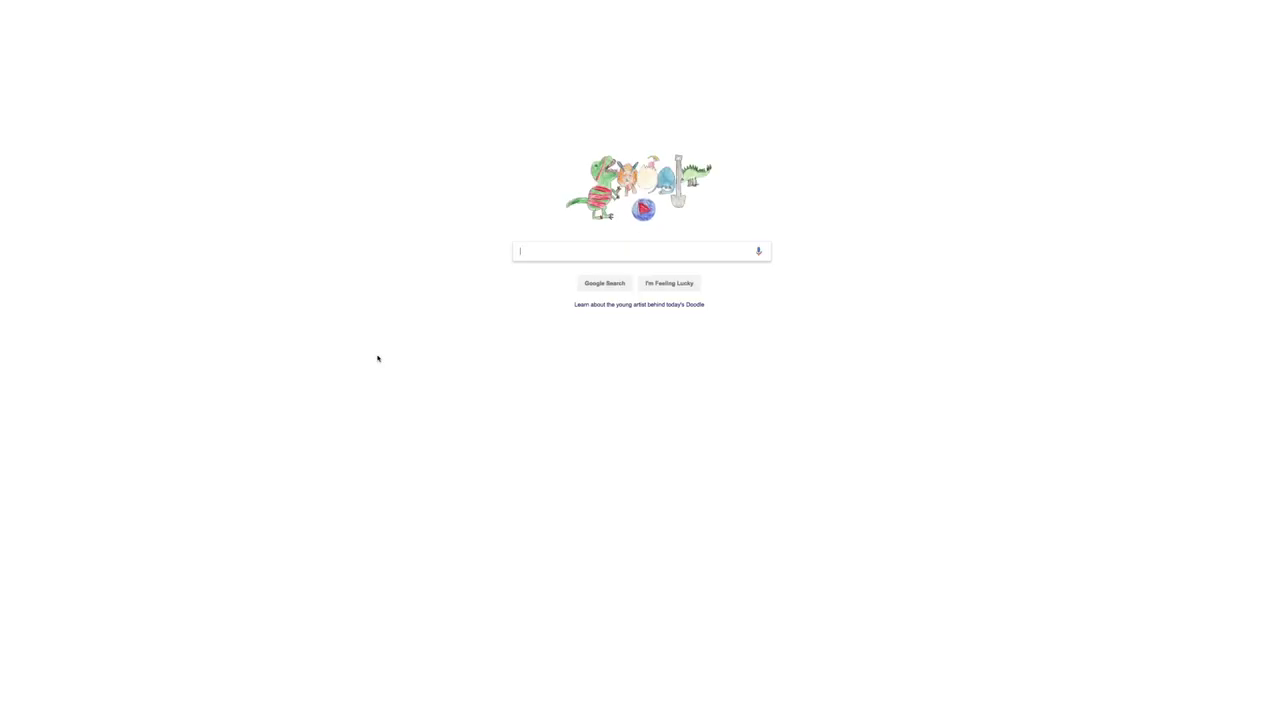
Switch to Google Images in the browser, search for "red arrow", and copy a red arrow picture.
type("red arrow")
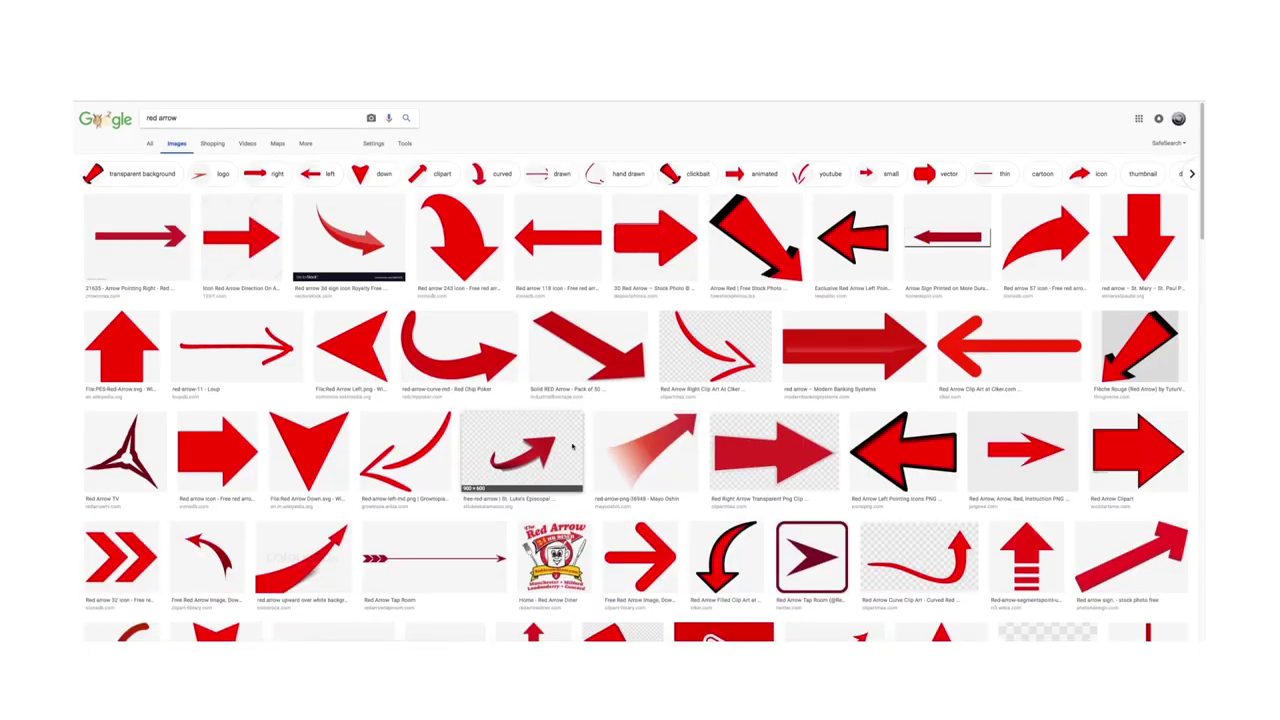
scroll(421, 180, "down", 3)
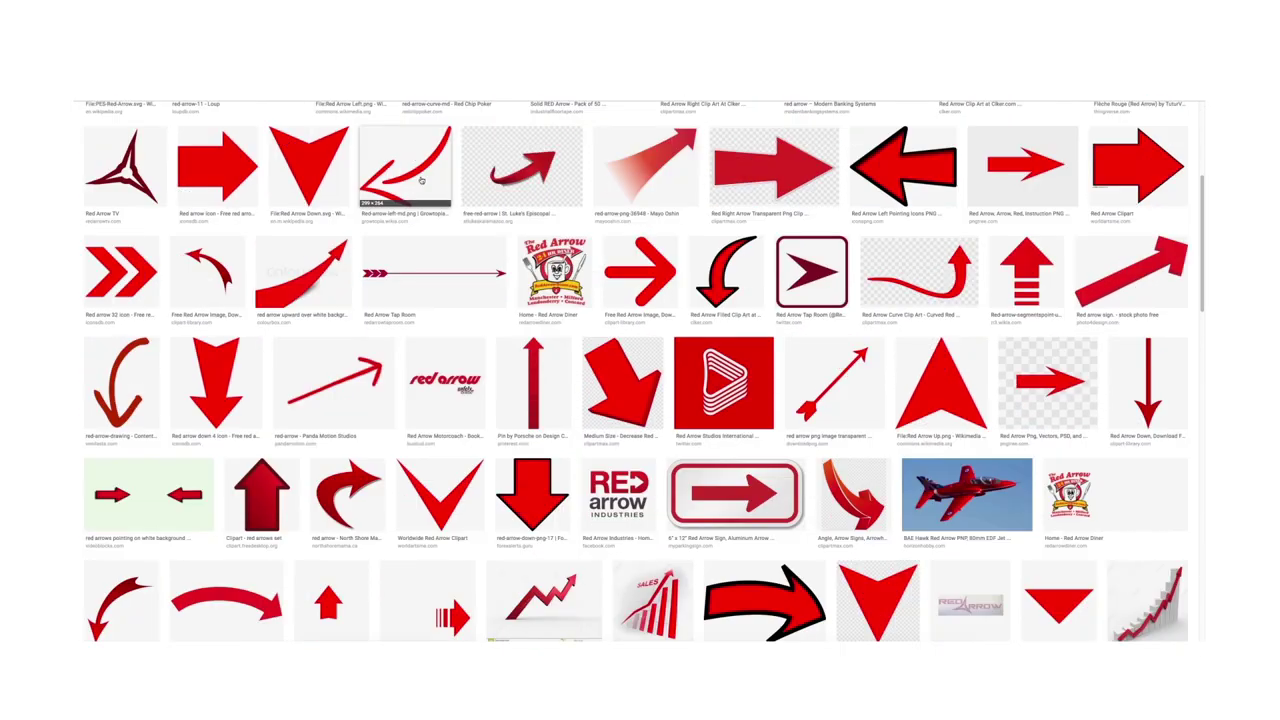
left_click(421, 180)
right_click(452, 386)
left_click(500, 452)
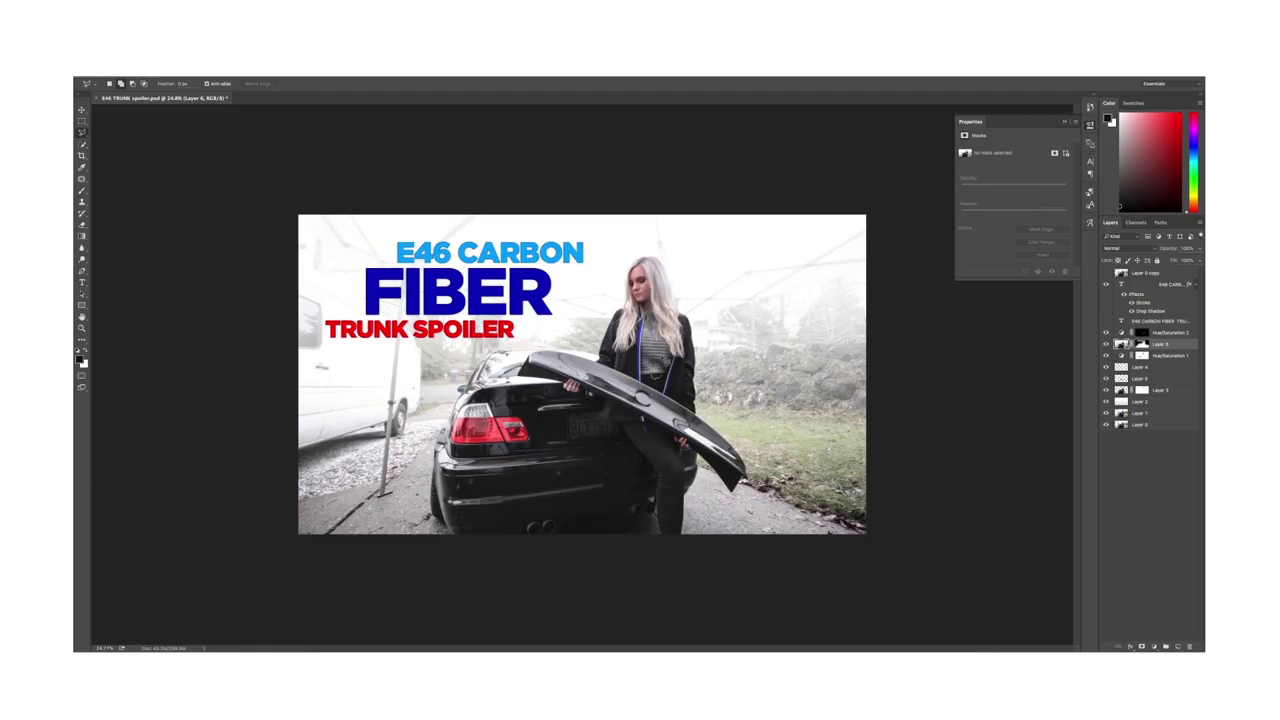
Try pasting the copied red arrow picture into the thumbnail, enlarging it and placing it beside the woman above the grass.
key("super+v")
left_click_drag(581, 383, 838, 276)
key("super+t")
left_click_drag(815, 333, 777, 362)
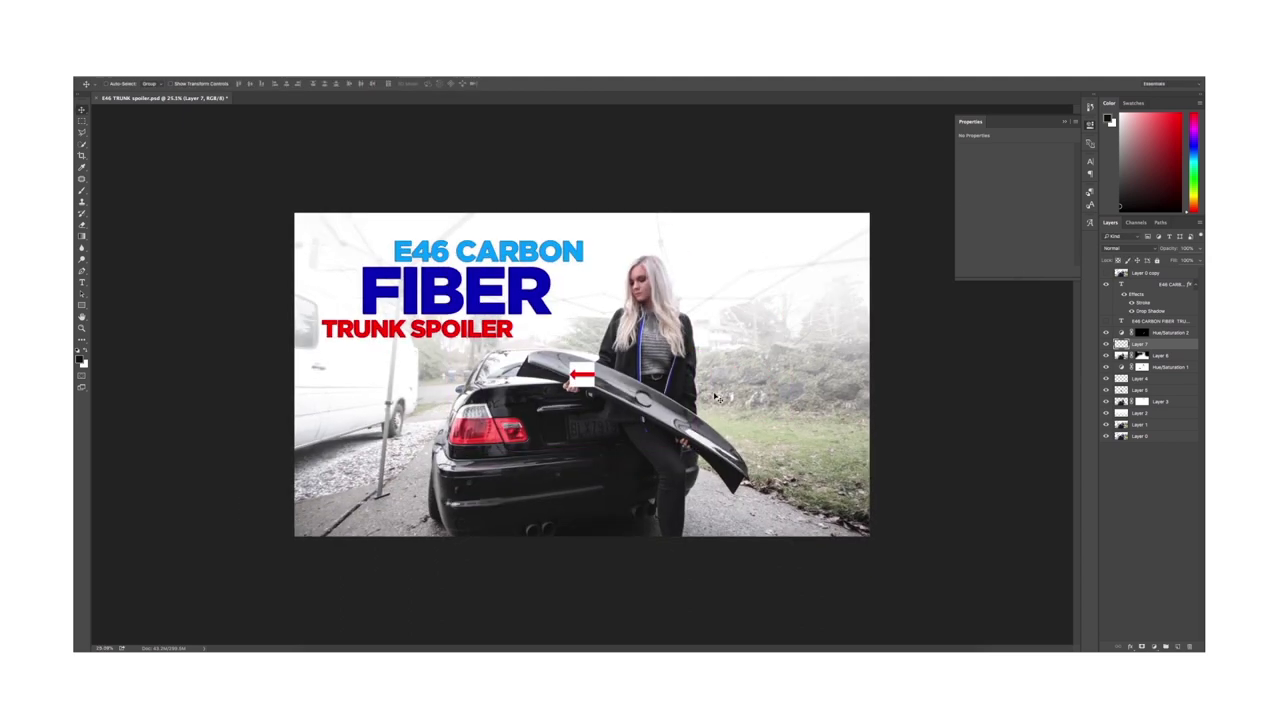
key("super+t")
left_click_drag(594, 362, 683, 276)
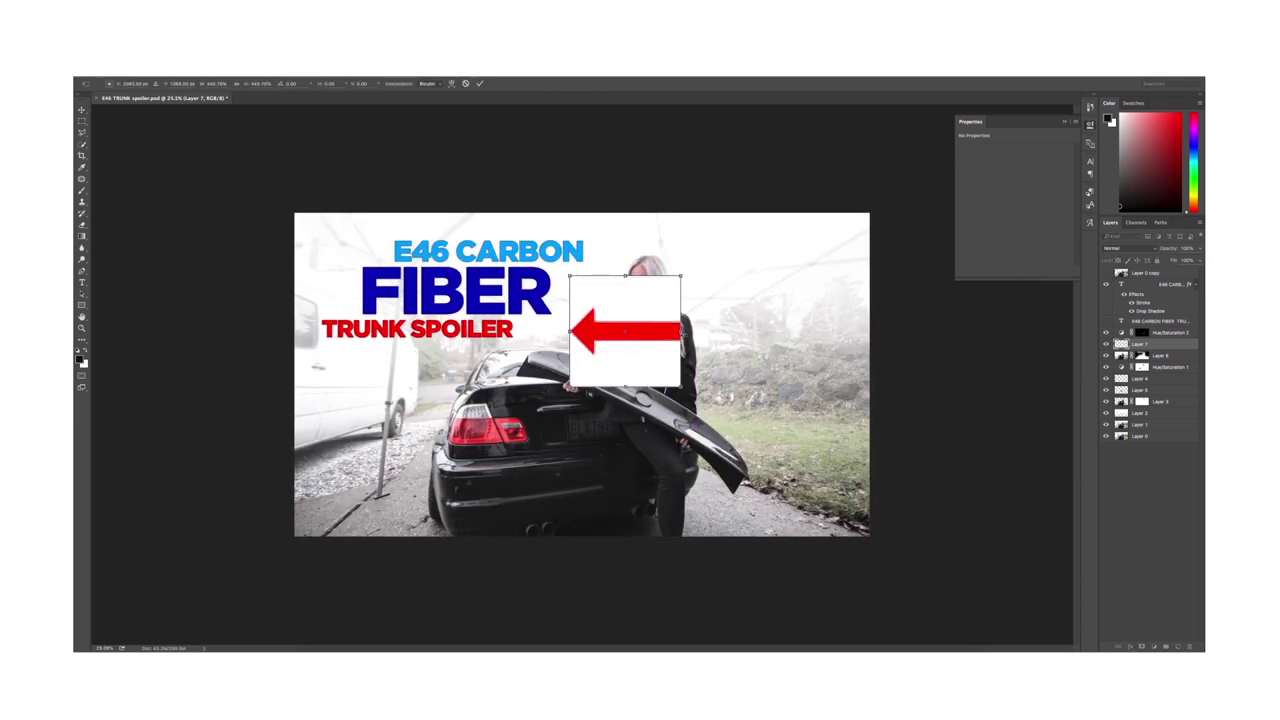
left_click_drag(696, 322, 804, 365)
key("Return")
Rotate the pasted arrow diagonally so that it points down at the lower end of the spoiler.
key("super+t")
left_click_drag(868, 332, 862, 302)
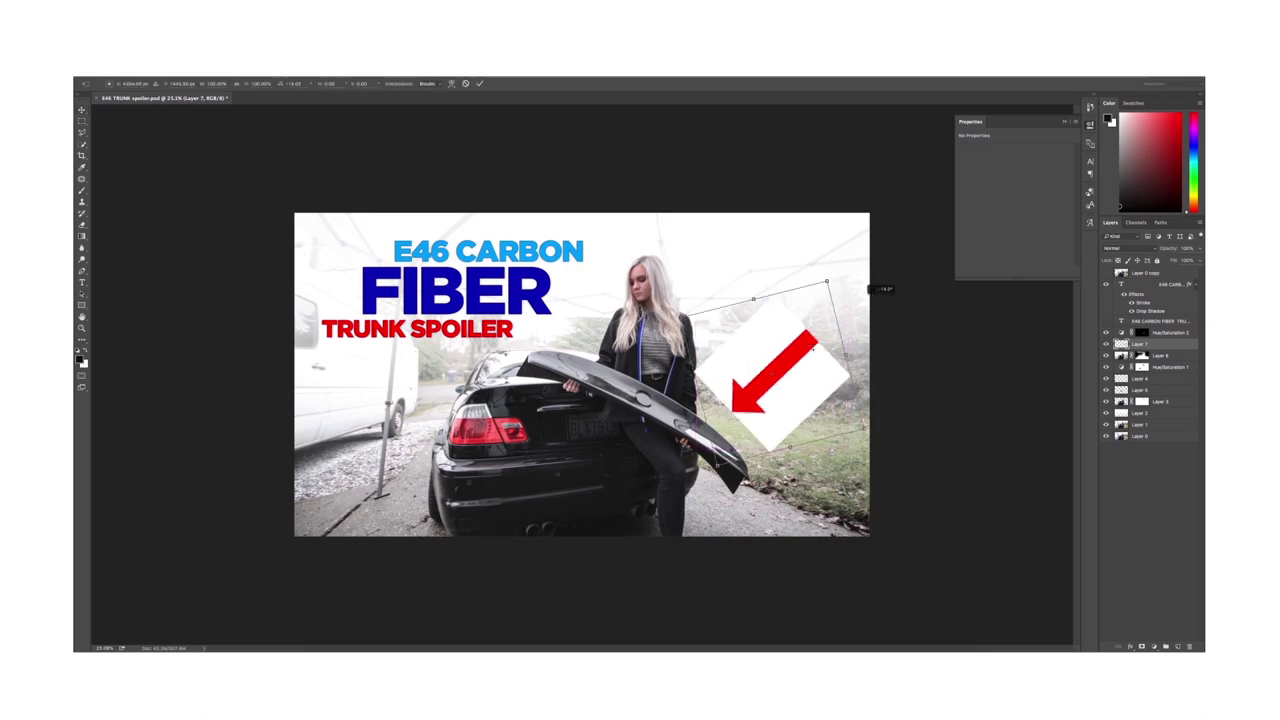
left_click_drag(805, 375, 811, 391)
key("Return")
Remove the white background on both sides of the red arrow using the Magic Wand, then clear the selection.
scroll(835, 435, "up", 3)
left_click(84, 146)
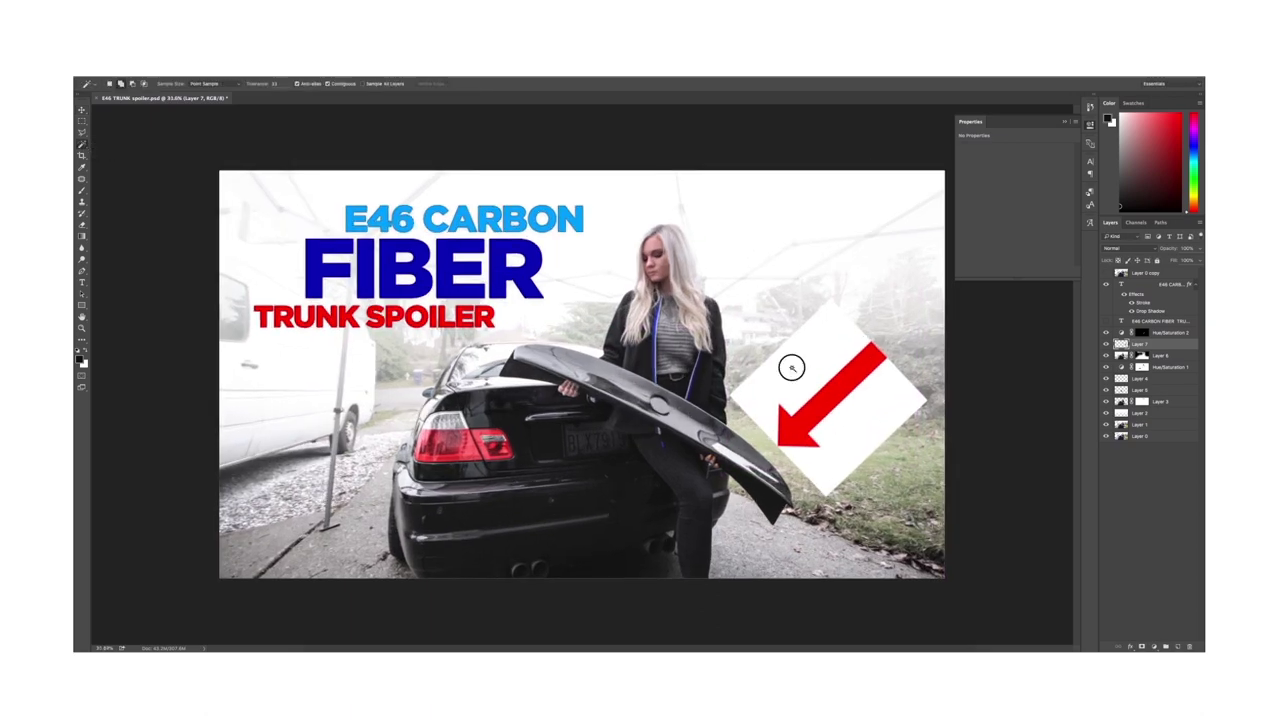
left_click(791, 367)
left_click(874, 417, "shift")
key("Delete")
left_click(82, 121)
key("super+d")
Check the thumbnail with the arrow at small and large sizes, then delete the arrow layer.
scroll(582, 374, "down", 5)
scroll(866, 420, "up", 10)
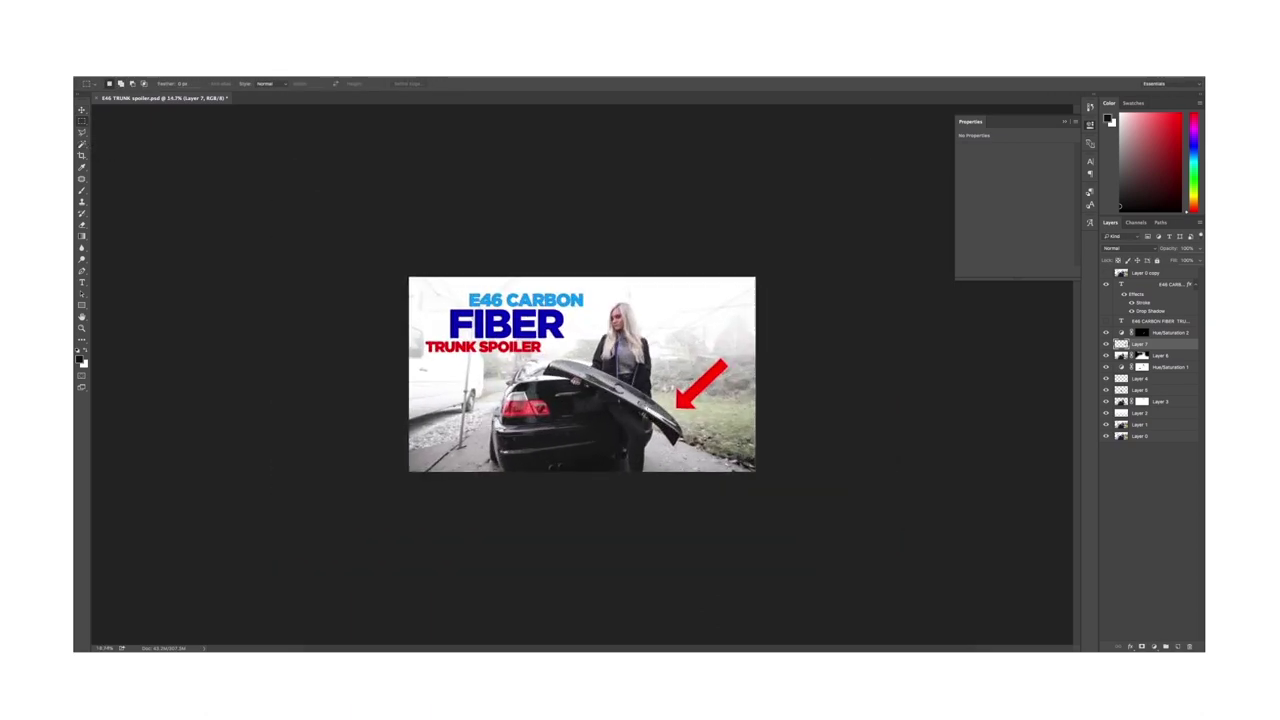
scroll(866, 420, "down", 2)
key("Delete")
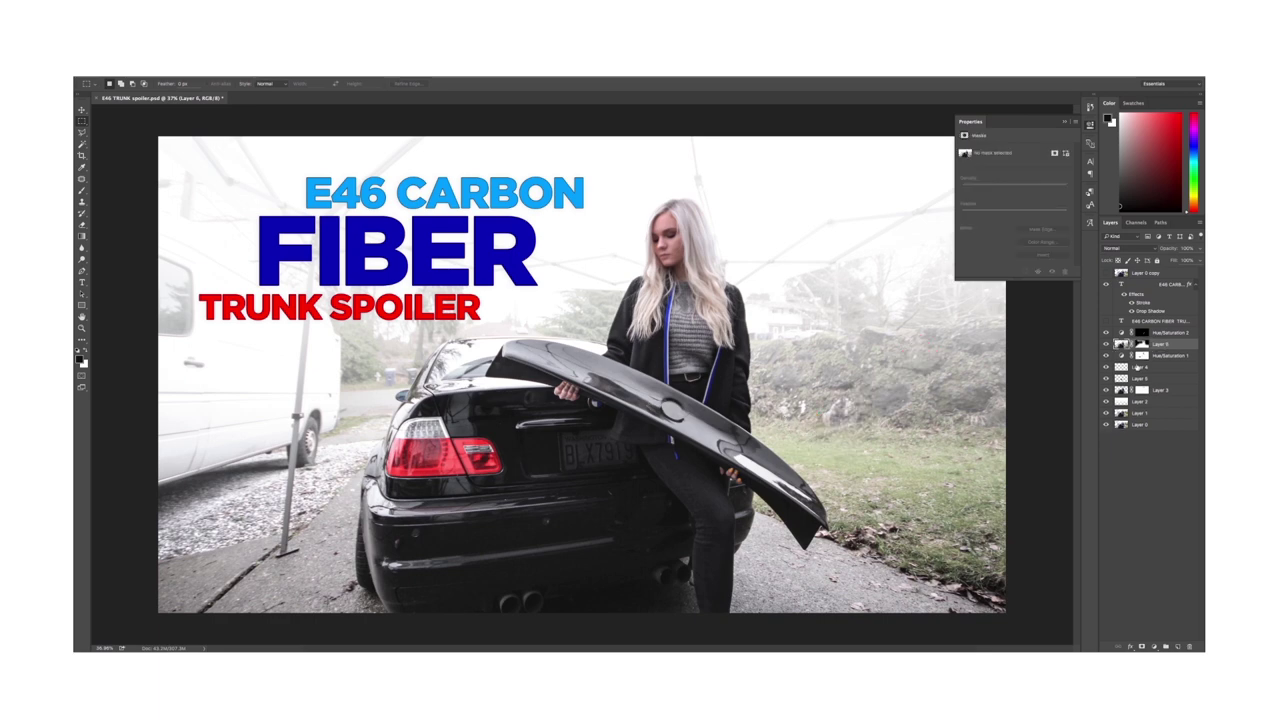
Adjust the Cyans of the Hue/Saturation 2 layer to Hue +23 and Saturation +10 to recolour the jacket's stripes.
left_click(1122, 334)
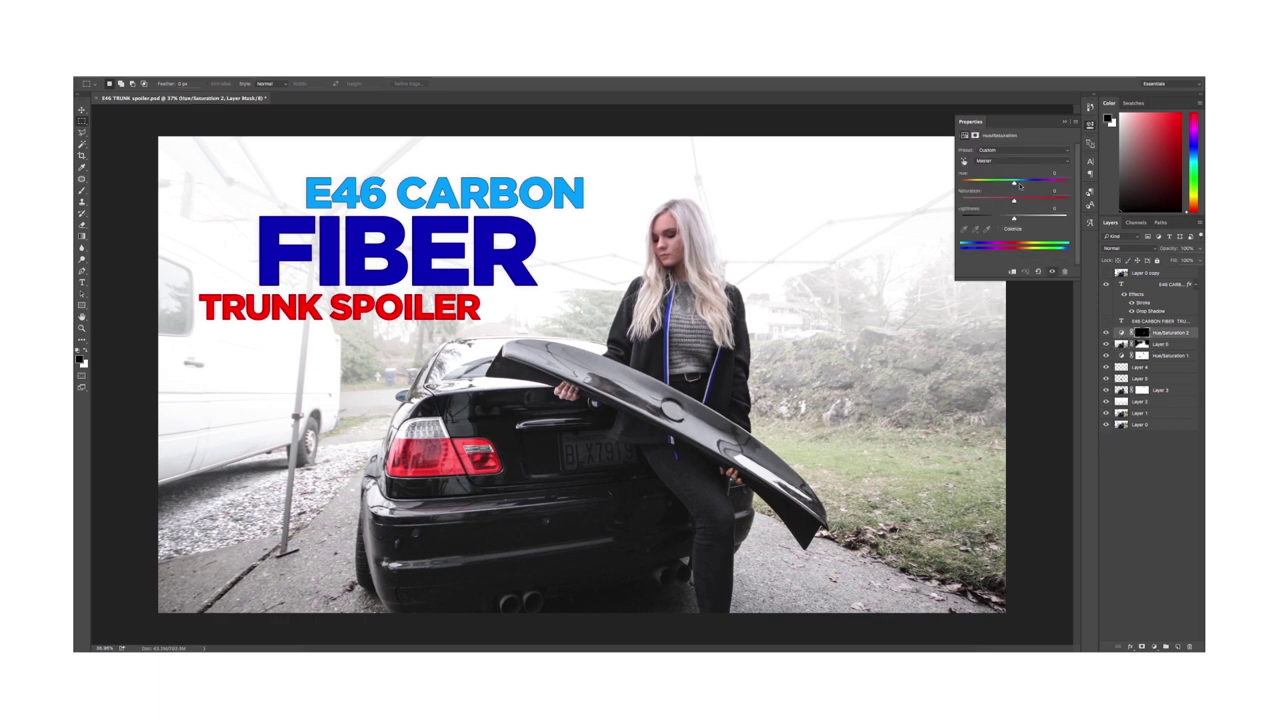
left_click(1022, 161)
left_click(1024, 184)
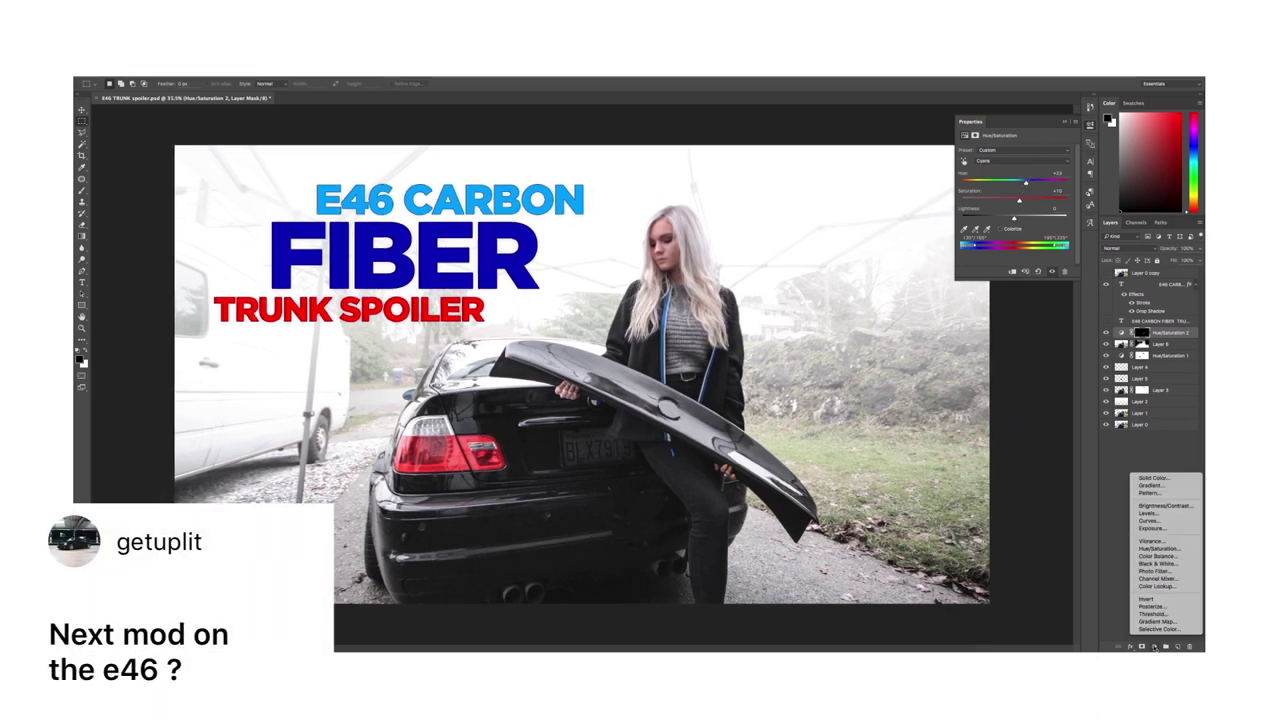
Add another Hue/Saturation adjustment layer above Hue/Saturation 2 and adjust its Reds.
left_click(1160, 547)
left_click(1015, 161)
left_click(1000, 188)
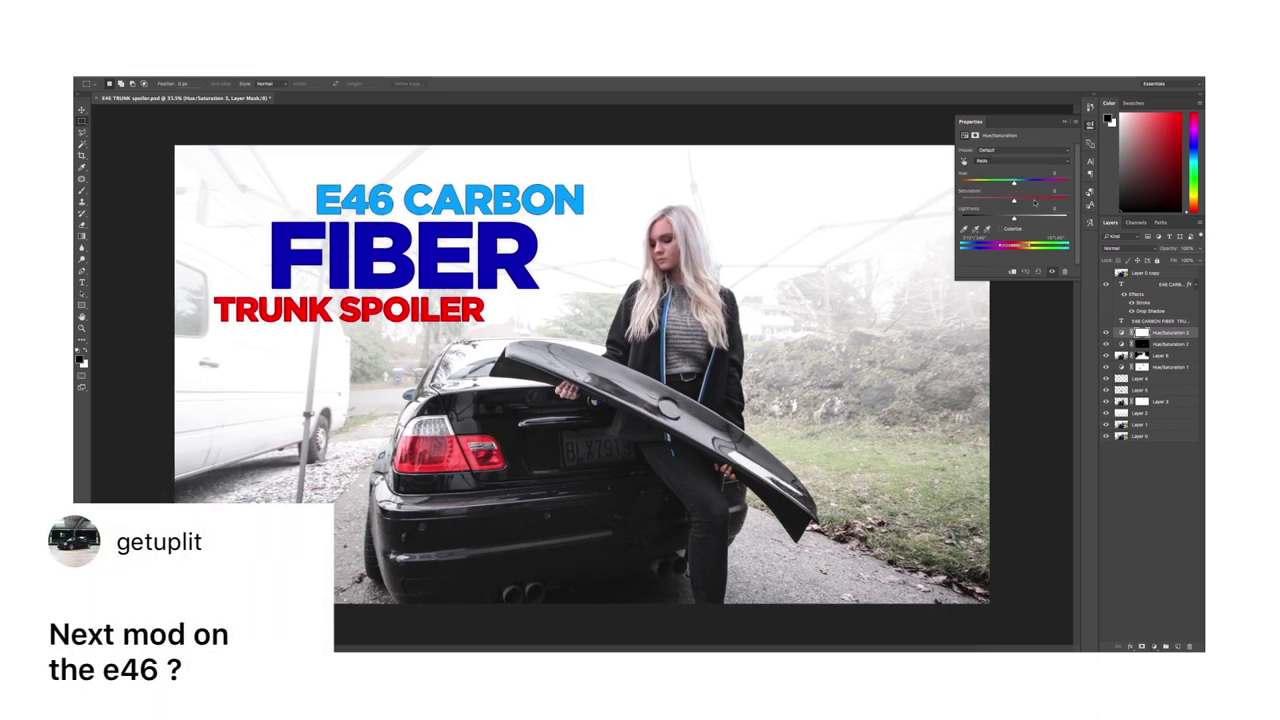
Invert the new Hue/Saturation mask and reveal the red adjustment over the car's taillight with a soft white brush.
left_click(1142, 333)
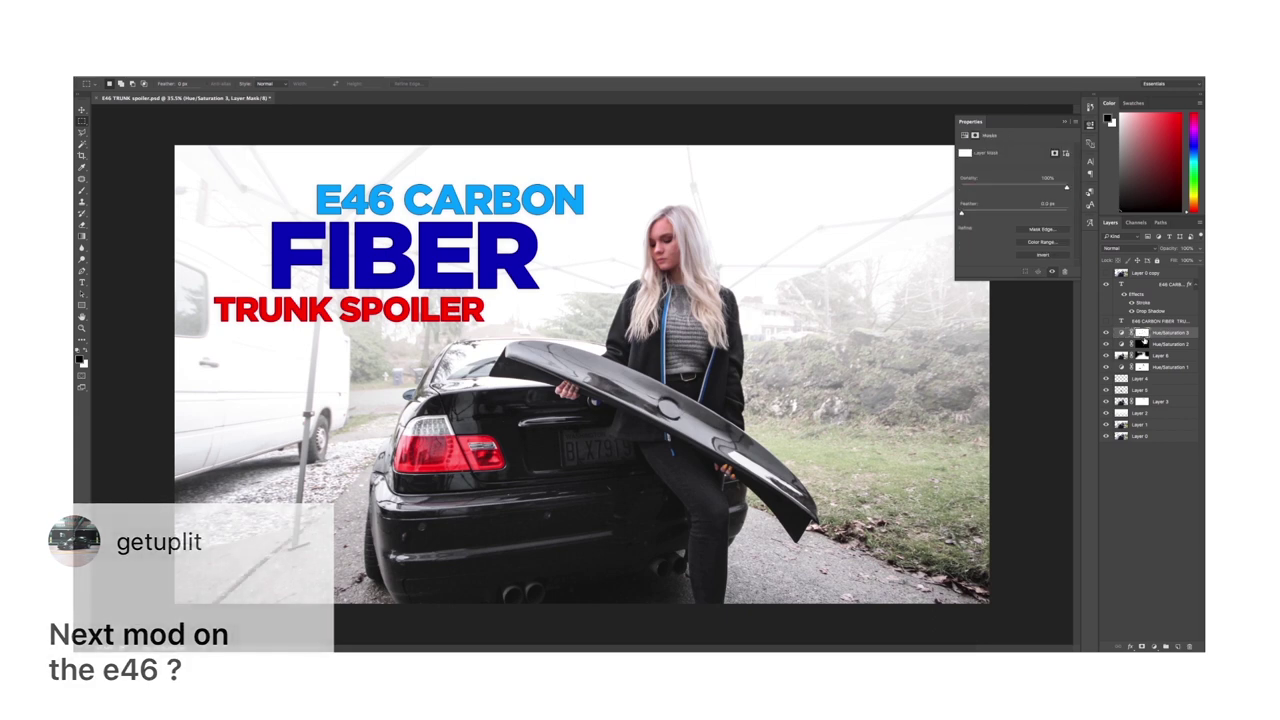
key("super+i")
key("b")
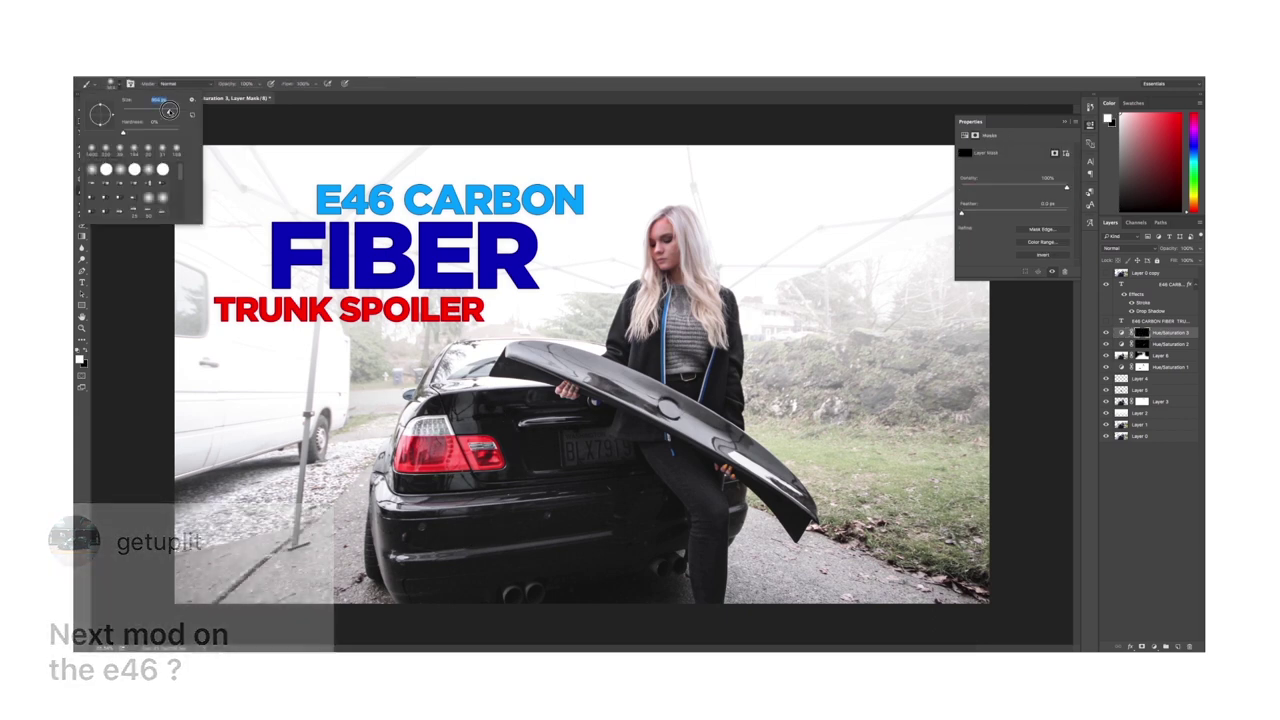
scroll(564, 397, "down", 3)
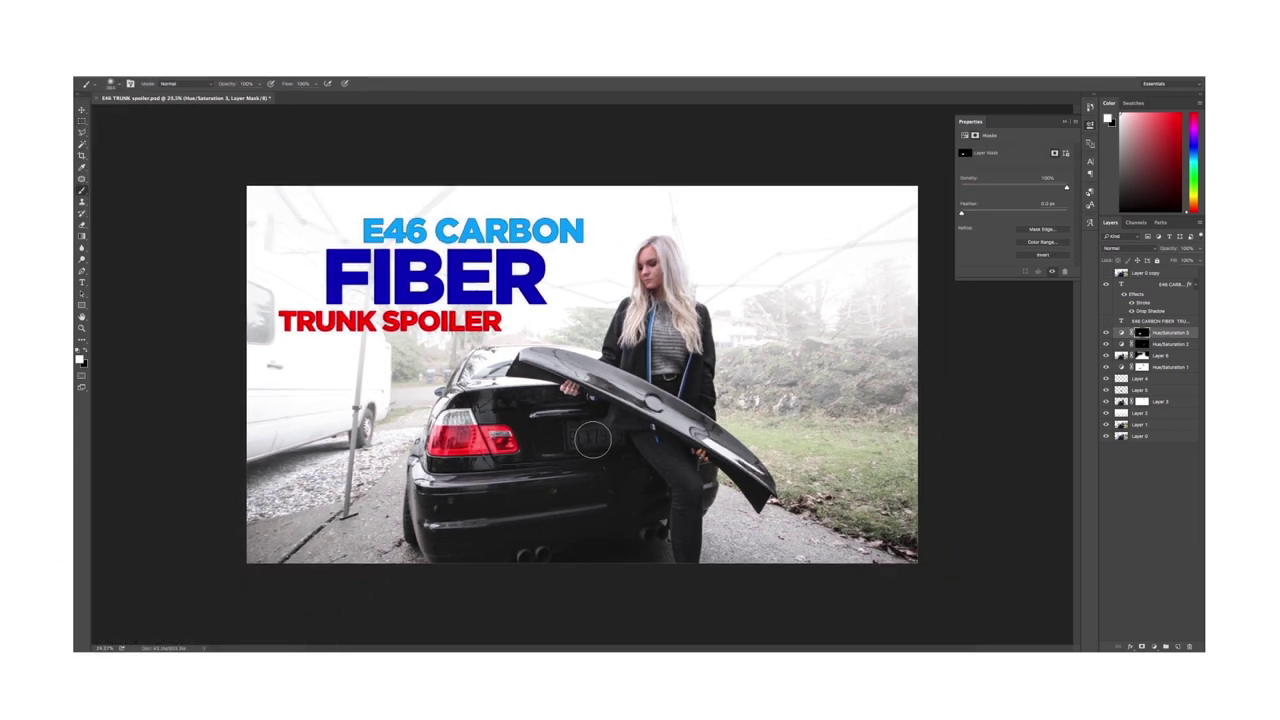
Shift the title's E46 CARBON line slightly right and move the whole title closer to the photo's upper edge.
left_click(82, 282)
left_click(364, 230)
left_click(82, 110)
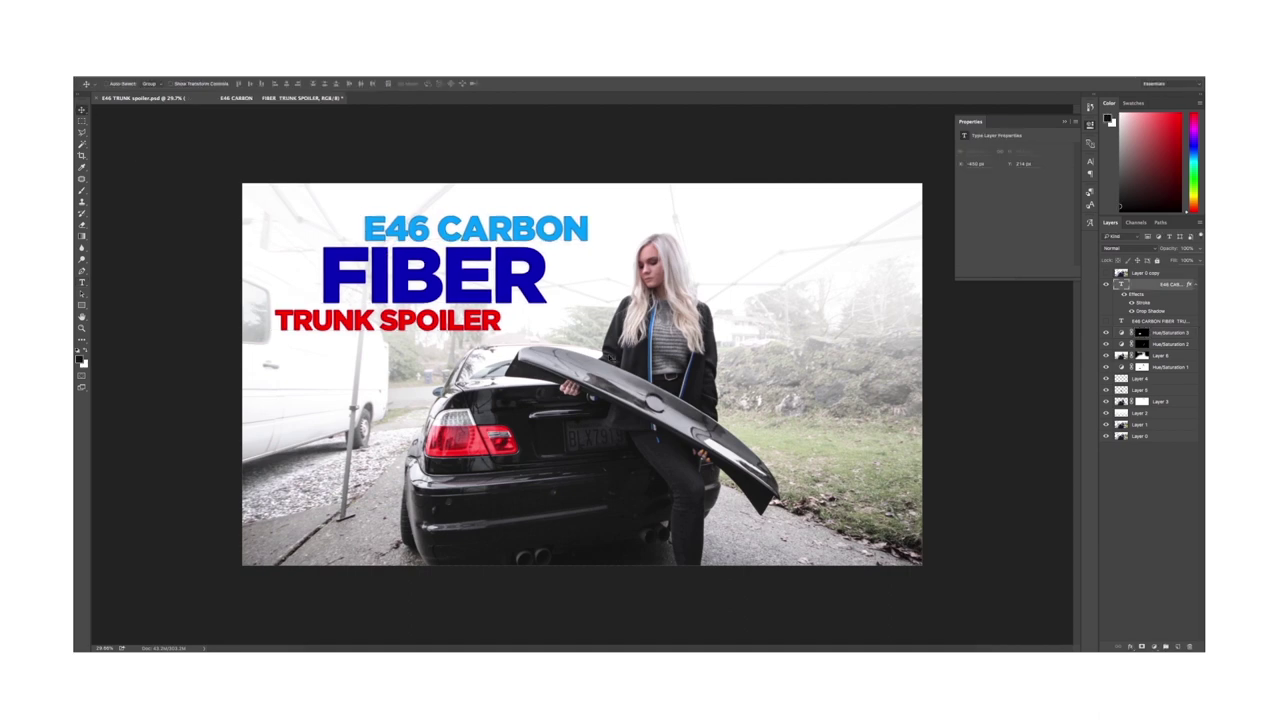
left_click_drag(504, 281, 510, 275)
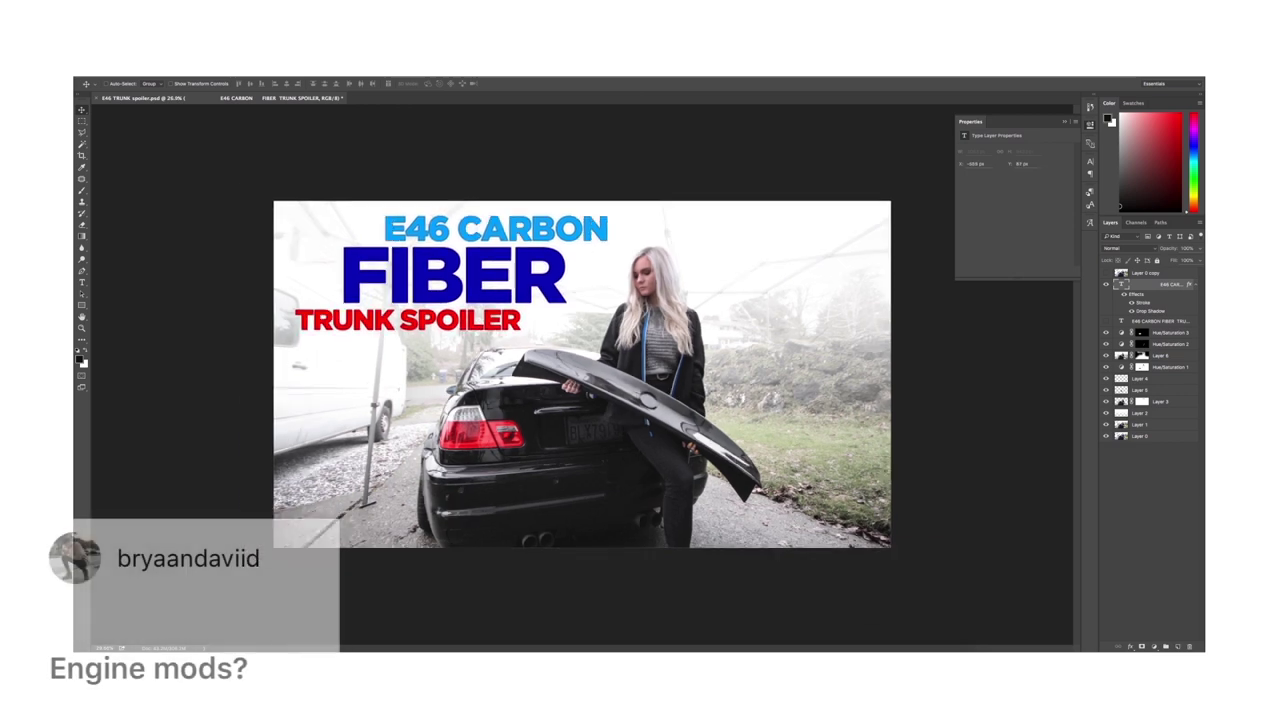
Add a Curves adjustment layer above the title to slightly deepen the shadows, and compare the image with and without it.
left_click(1153, 646)
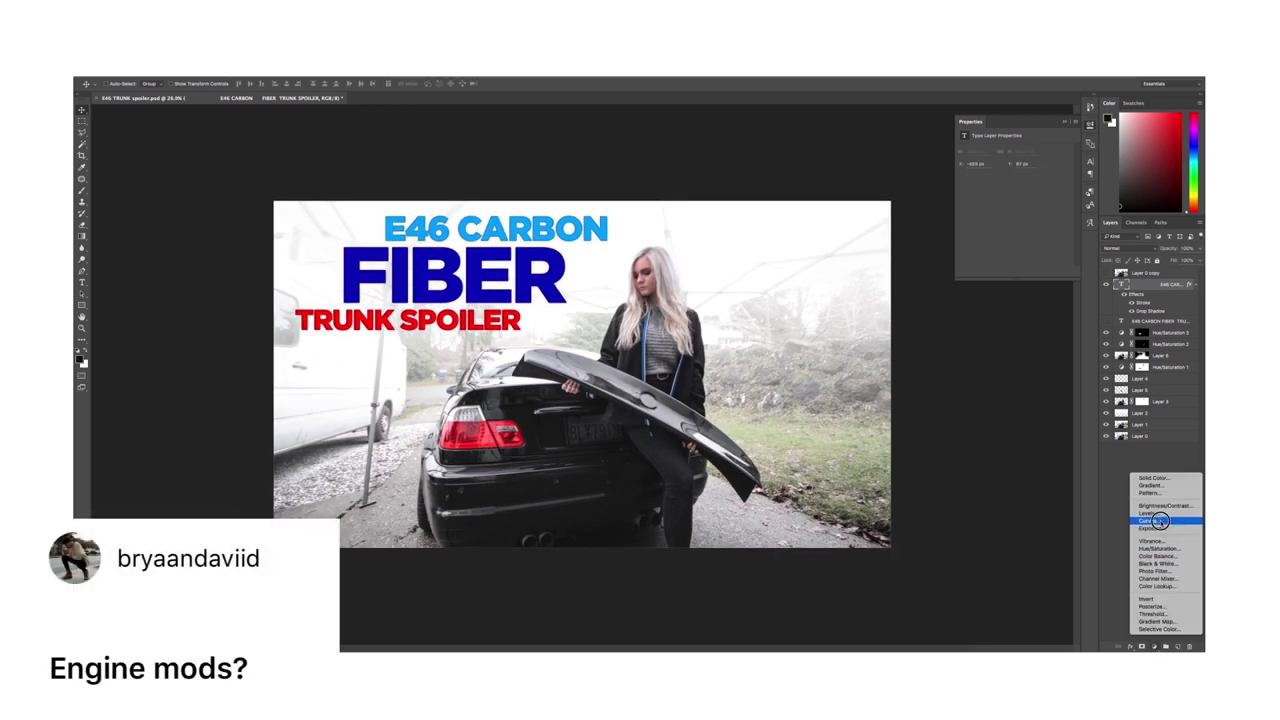
left_click(1160, 521)
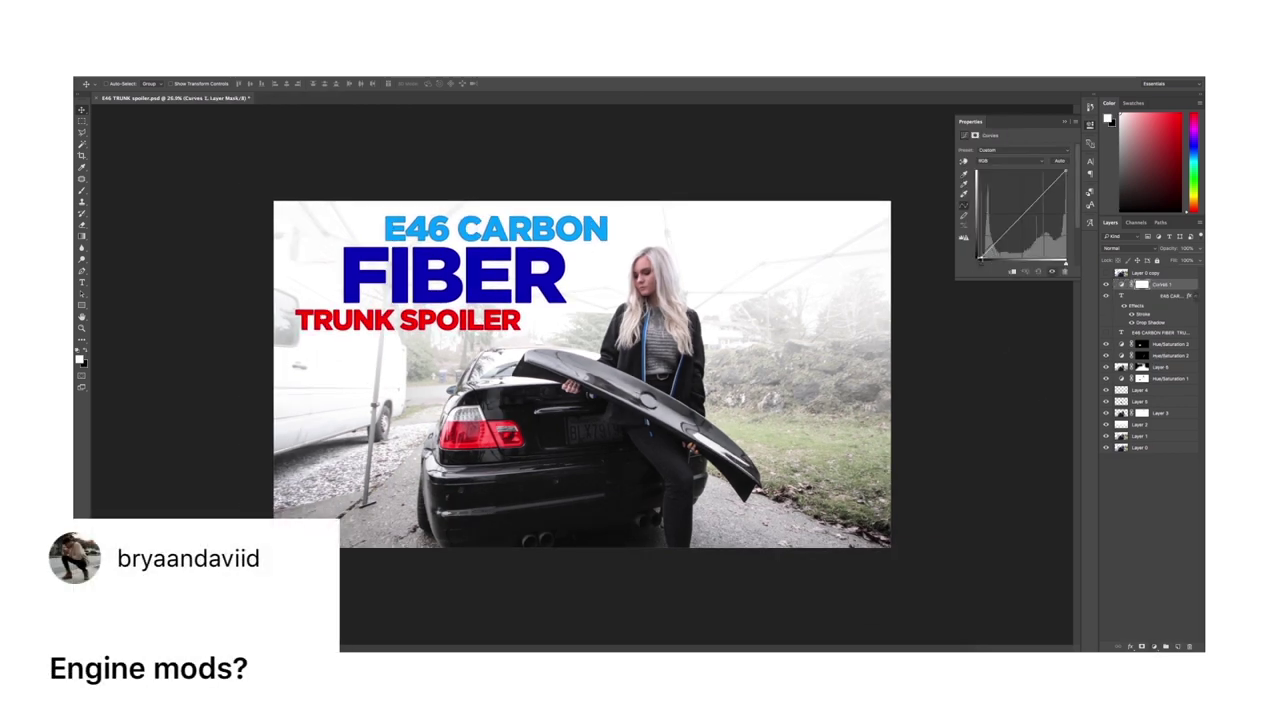
left_click(1107, 286)
left_click(1065, 122)
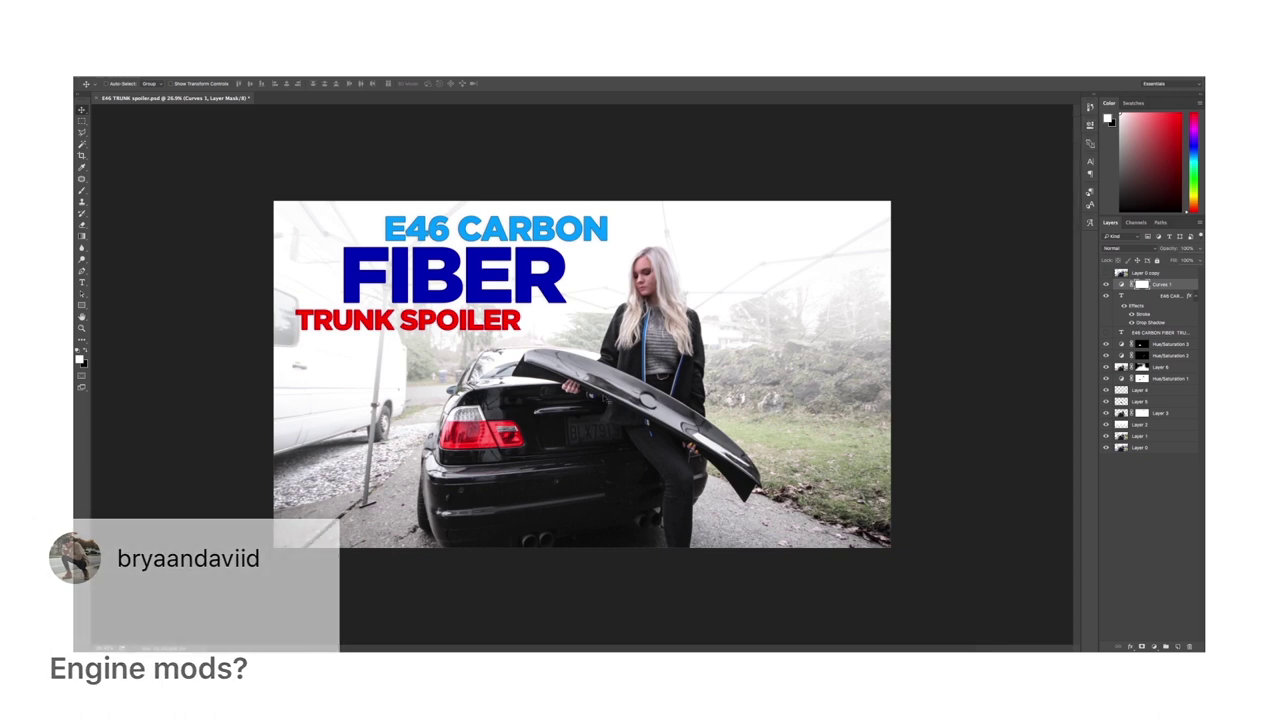
scroll(709, 217, "up", 1)
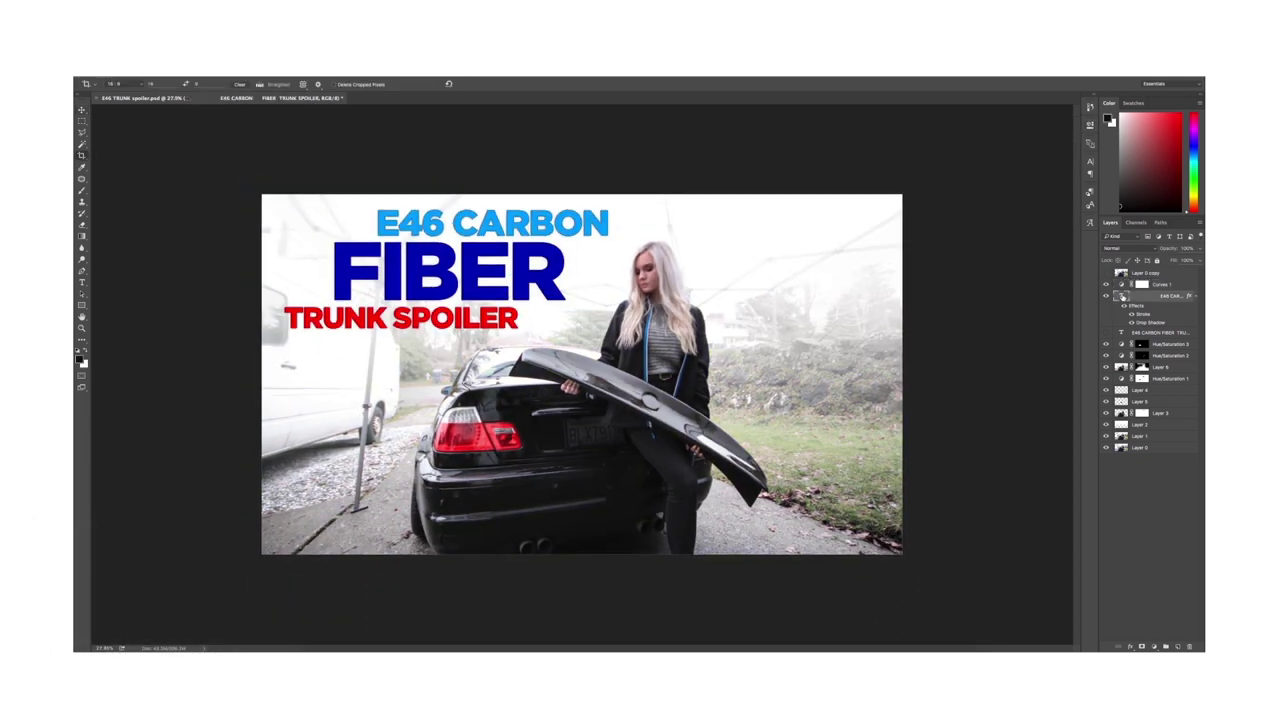
Scale the title text down slightly from its upper-right corner.
key("ctrl+t")
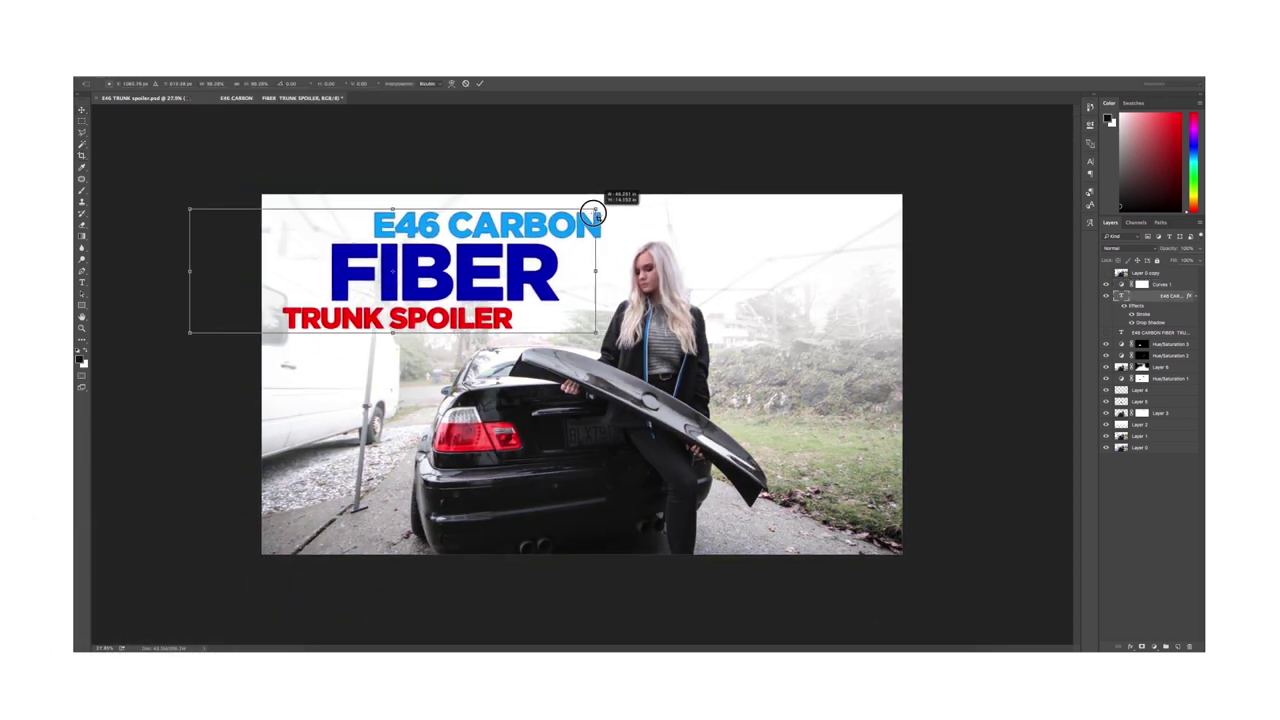
left_click_drag(595, 213, 580, 219)
left_click(480, 84)
Crop the thumbnail slightly tighter at the 16:9 ratio and reposition the title above the car.
key("c")
left_click(624, 337)
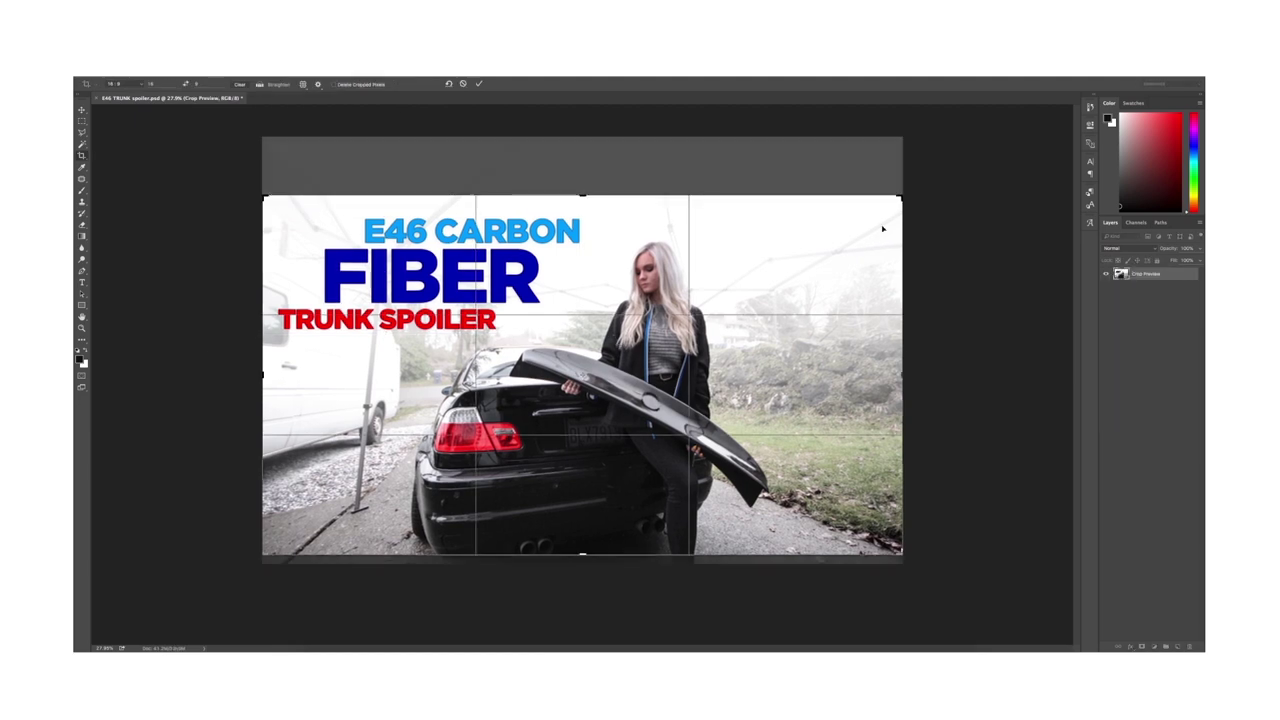
left_click_drag(902, 195, 885, 203)
left_click_drag(792, 355, 792, 297)
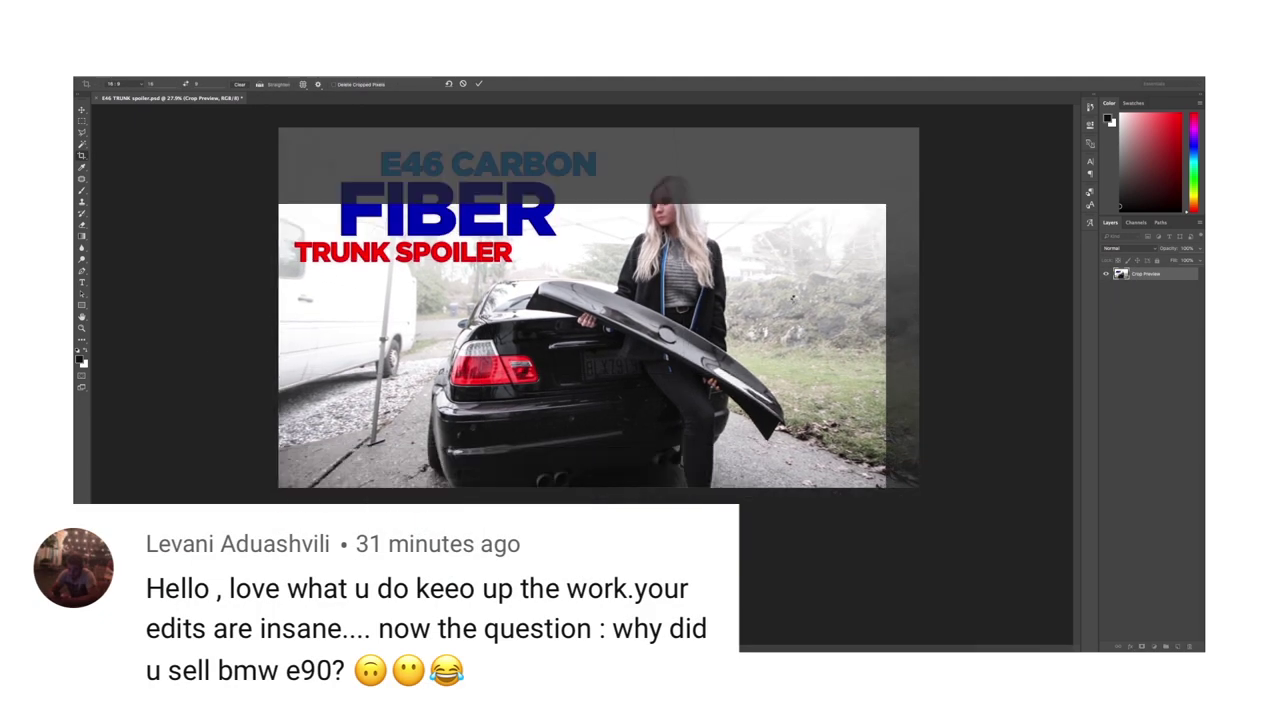
key("Return")
key("v")
mouse_move(493, 276)
left_mouse_down()
mouse_move(529, 277)
mouse_move(515, 288)
left_mouse_up()
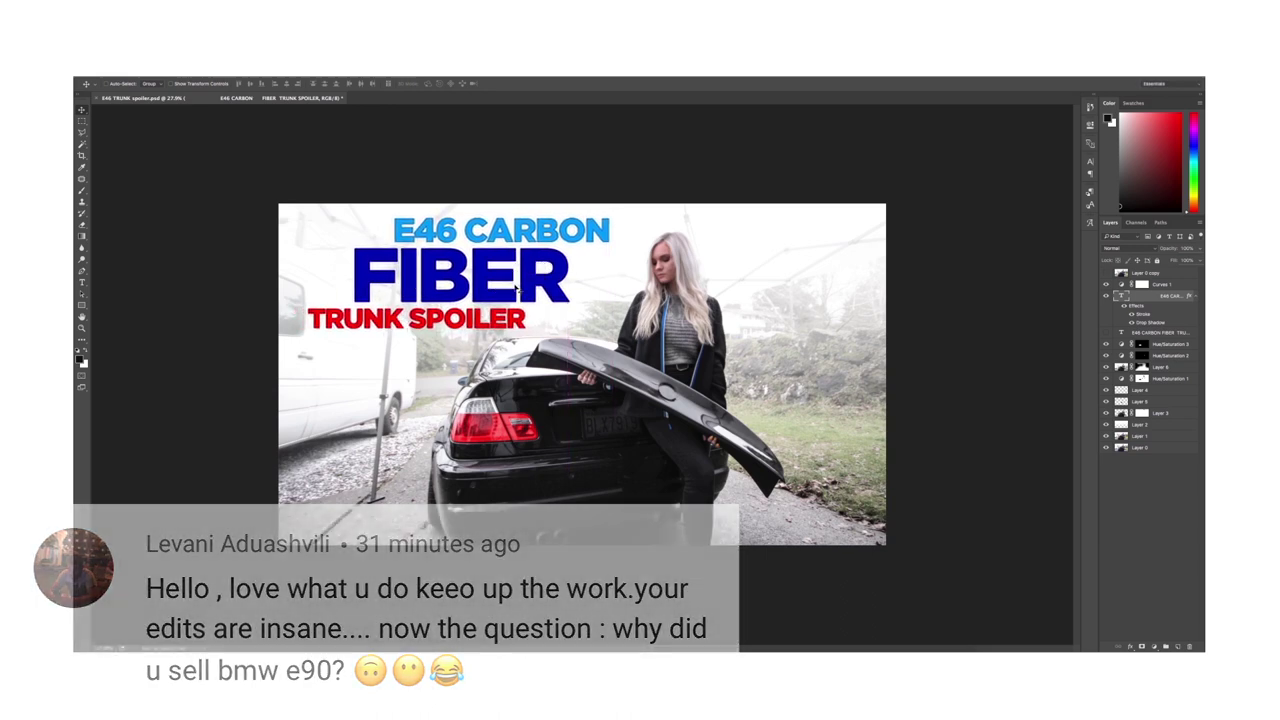
Retouch the stray marks and reflections on the car's black rear bumper with the Clone Stamp on Layer 6.
key("z")
left_click(609, 482)
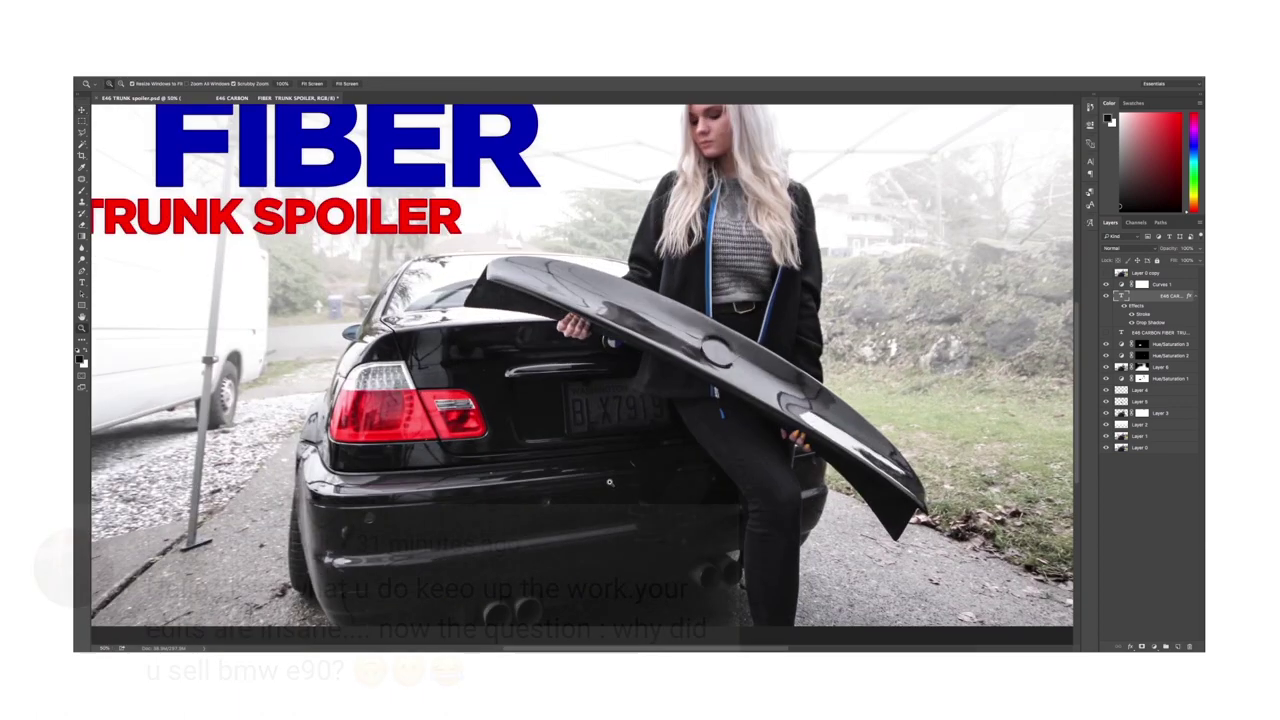
left_click(609, 482)
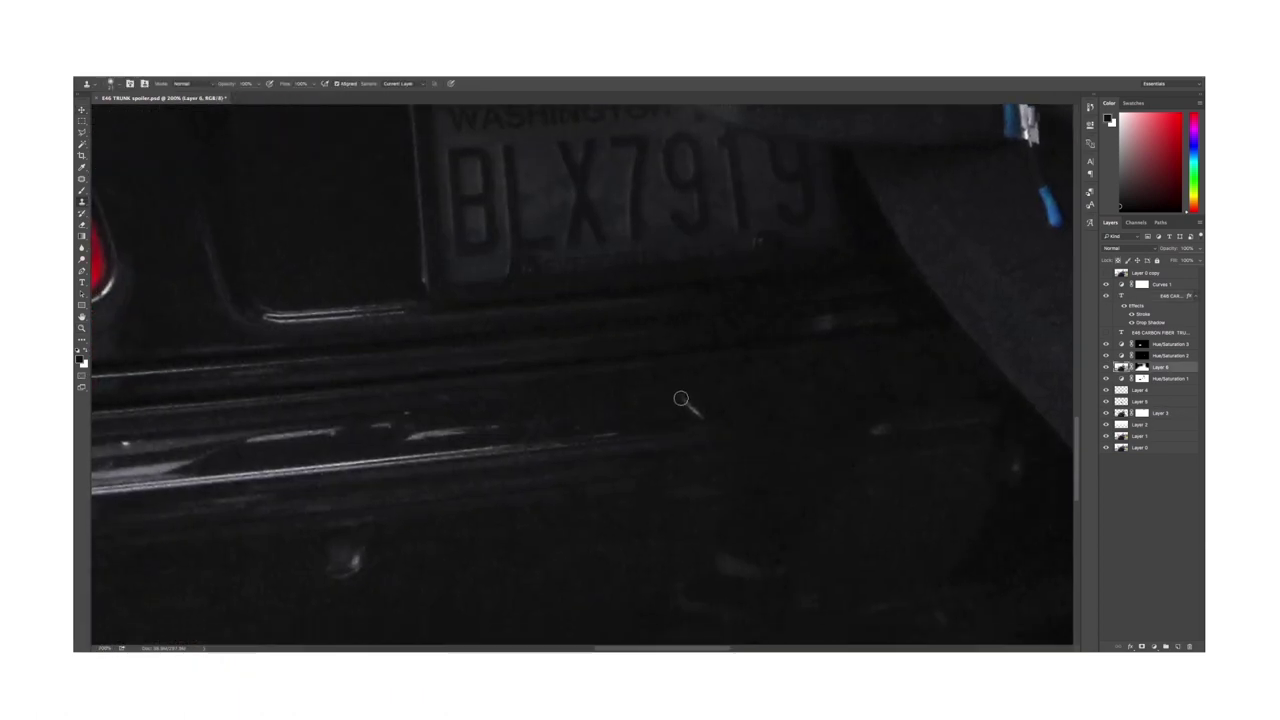
left_click_drag(485, 404, 783, 378)
scroll(577, 369, "down", 2)
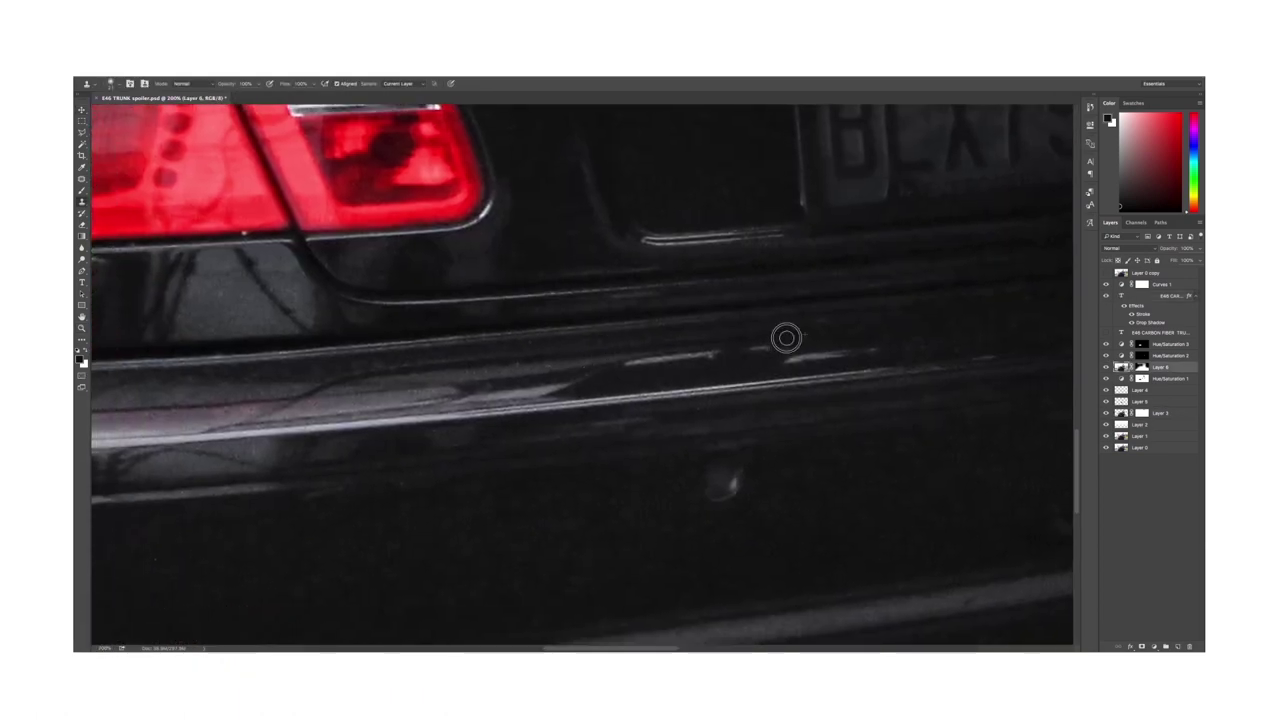
scroll(428, 440, "down", 5)
left_click_drag(575, 522, 569, 389)
left_click_drag(182, 376, 489, 383)
scroll(432, 354, "down", 2)
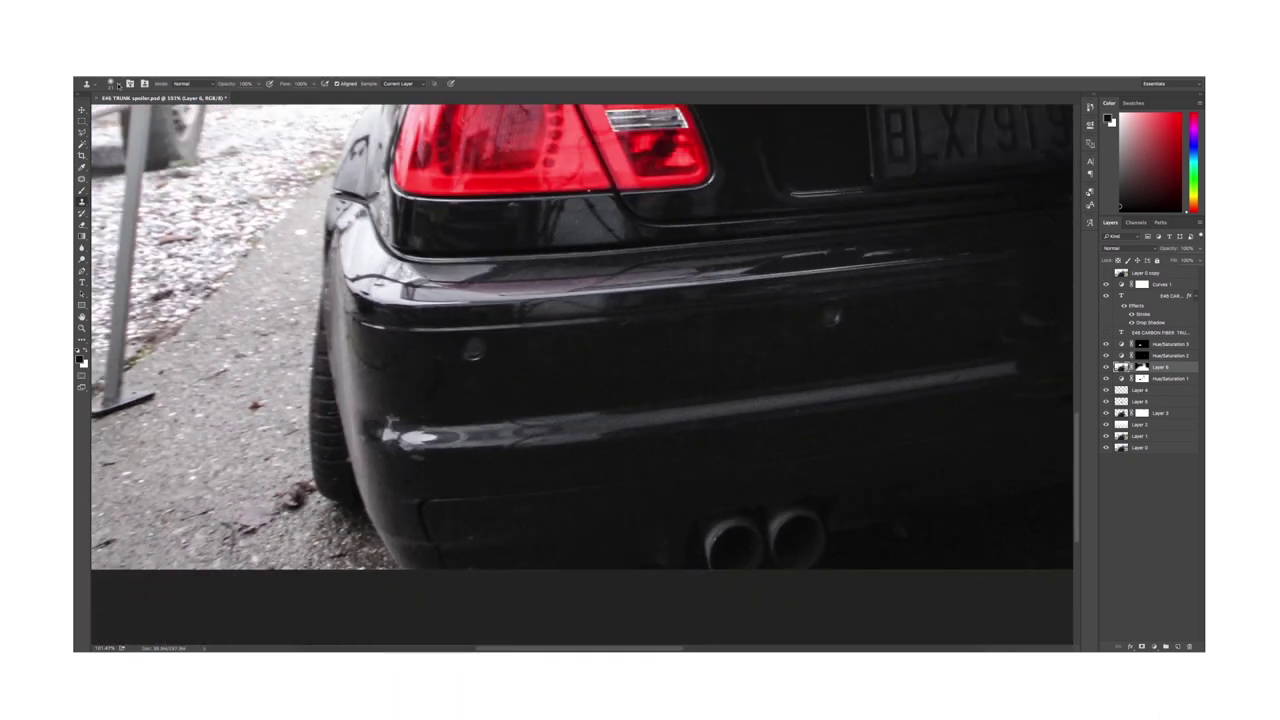
Blend the blemishes around the bumper's left corner using a resized Clone Stamp at reduced opacity.
left_click(118, 86)
left_click(463, 372, "alt")
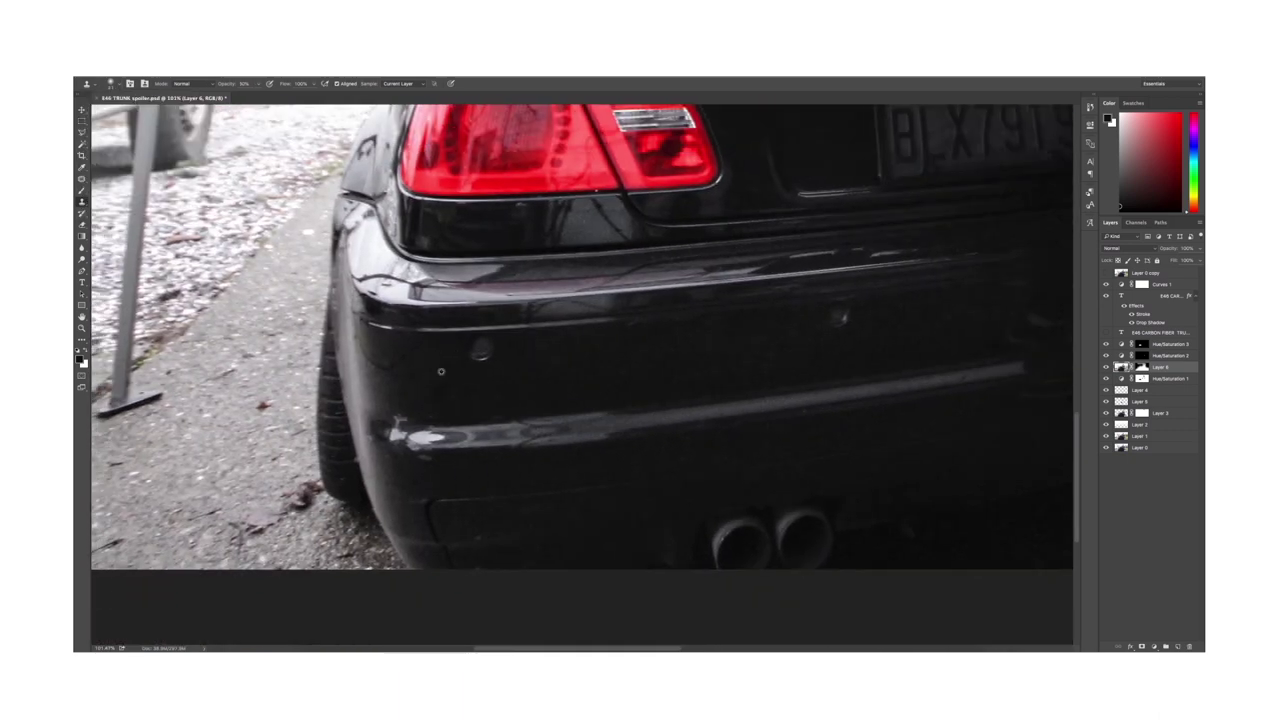
left_click(433, 395)
left_click_drag(831, 354, 558, 358)
left_click_drag(732, 257, 523, 334)
scroll(523, 334, "down", 3)
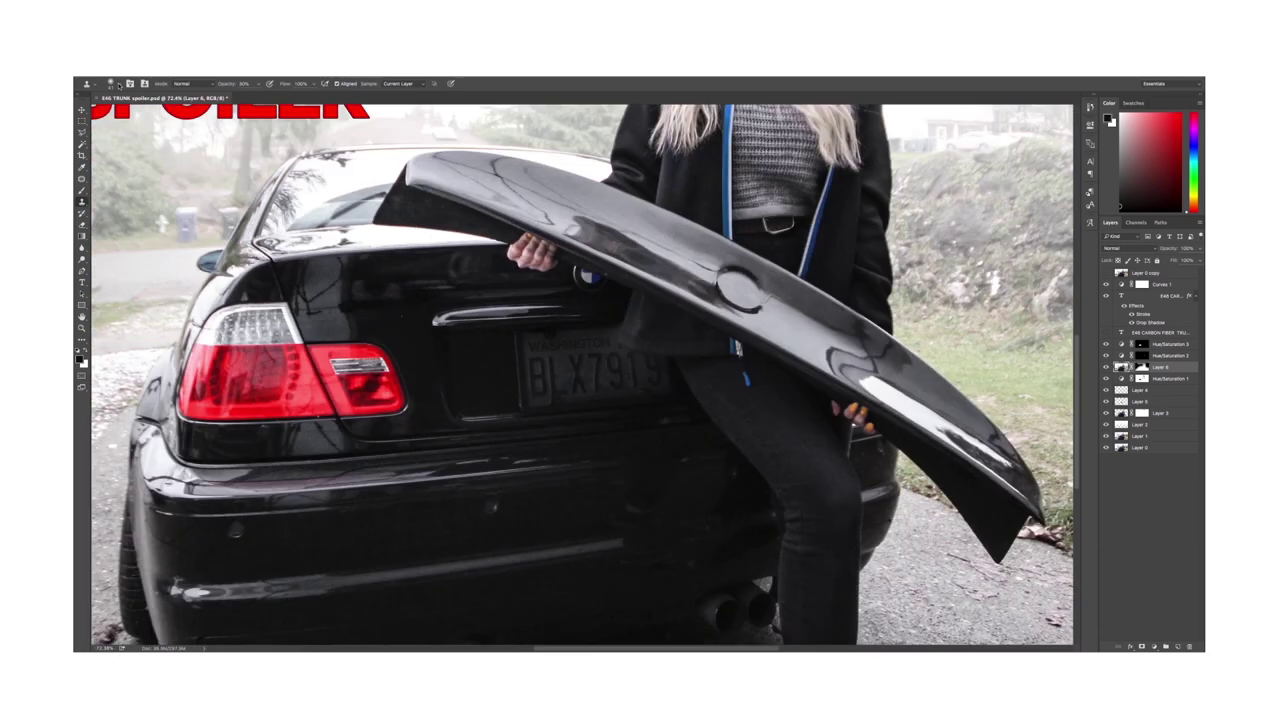
Clone out the small bright specks along the taillight's lower edge with the Clone Stamp at 100% opacity.
left_click(117, 84)
key("0")
scroll(401, 325, "up", 3)
scroll(597, 306, "down", 3)
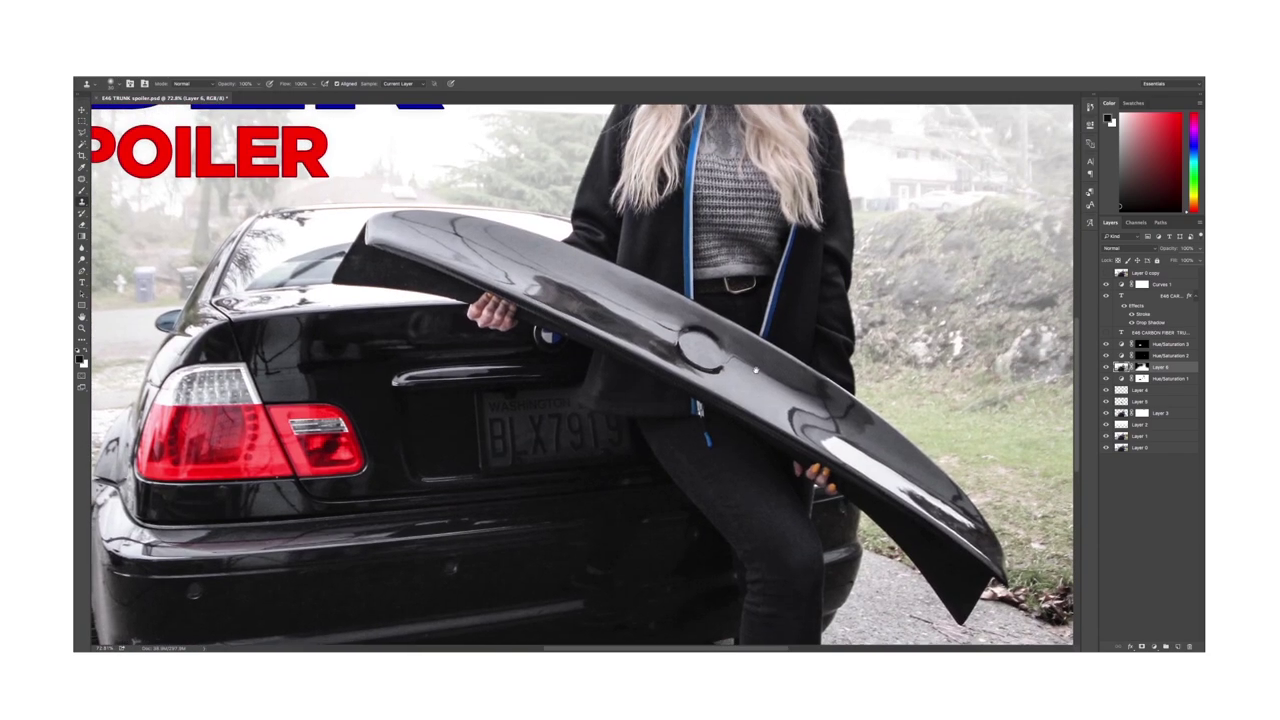
left_click_drag(684, 489, 691, 289)
left_click_drag(486, 320, 572, 421)
scroll(572, 420, "up", 4)
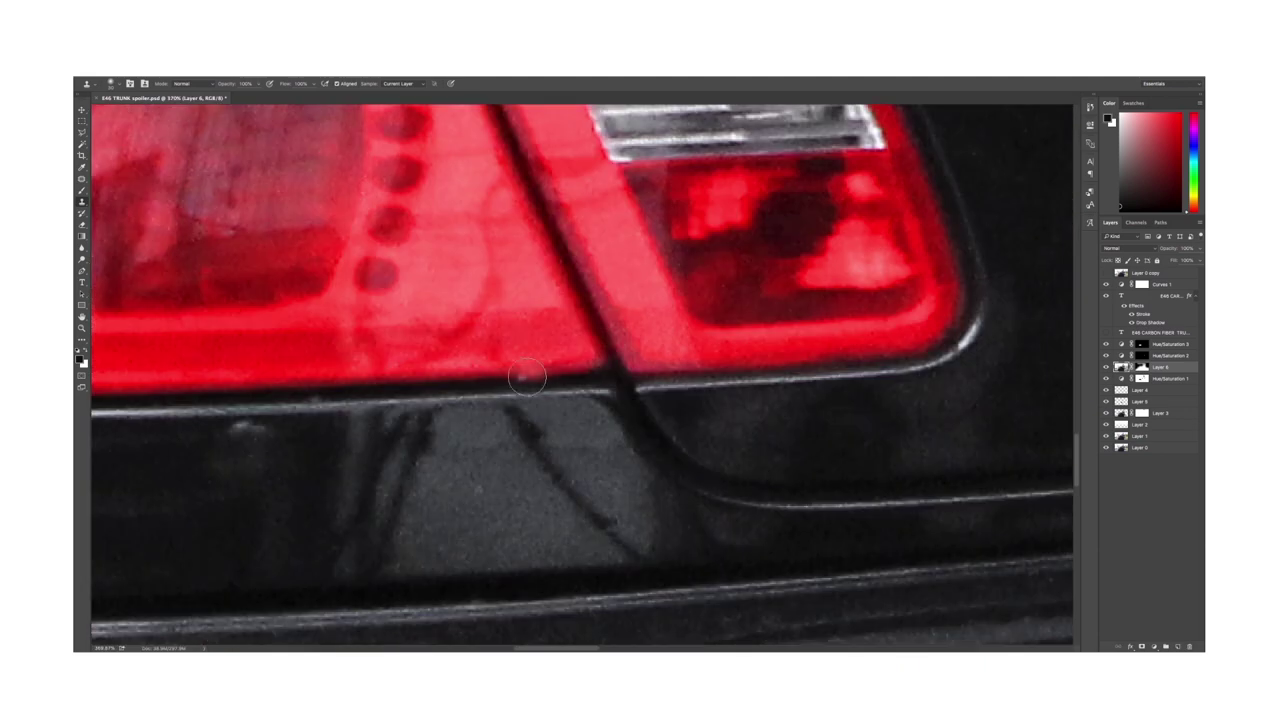
scroll(360, 430, "up", 1)
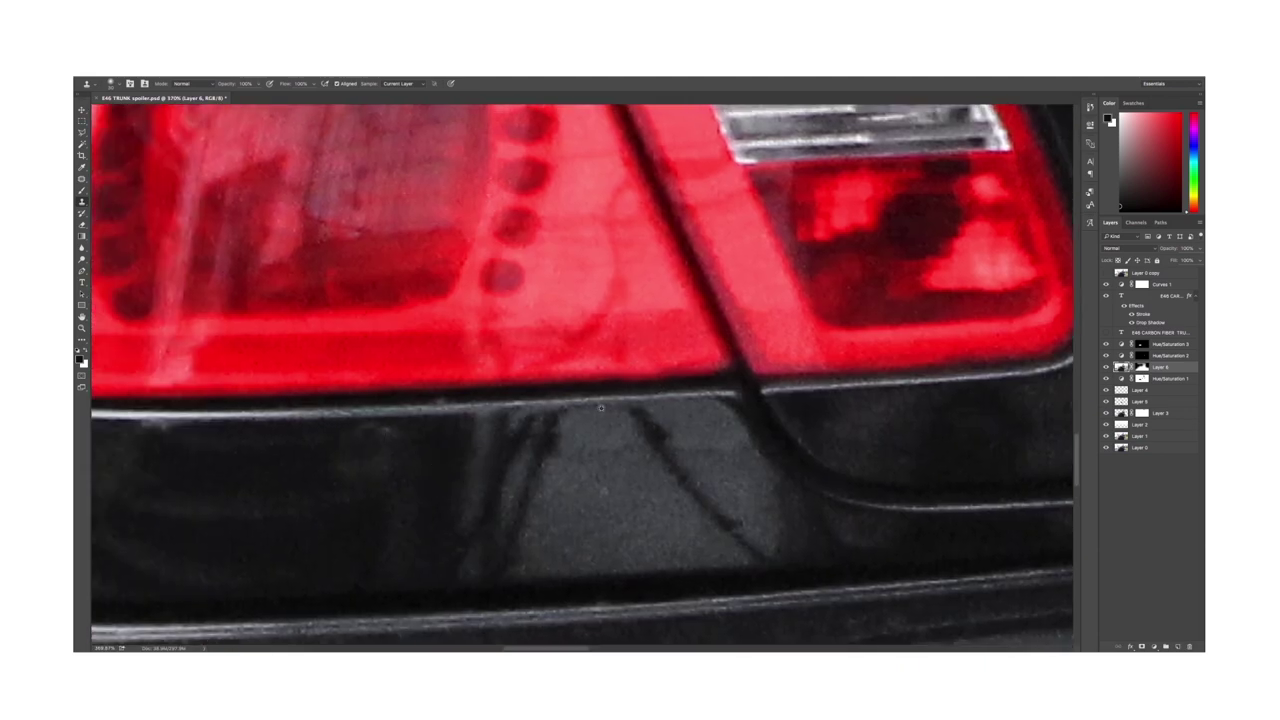
Soften the reflections on the black bodywork below the taillight with the Clone Stamp at 50% opacity.
scroll(601, 408, "down", 2)
key("5")
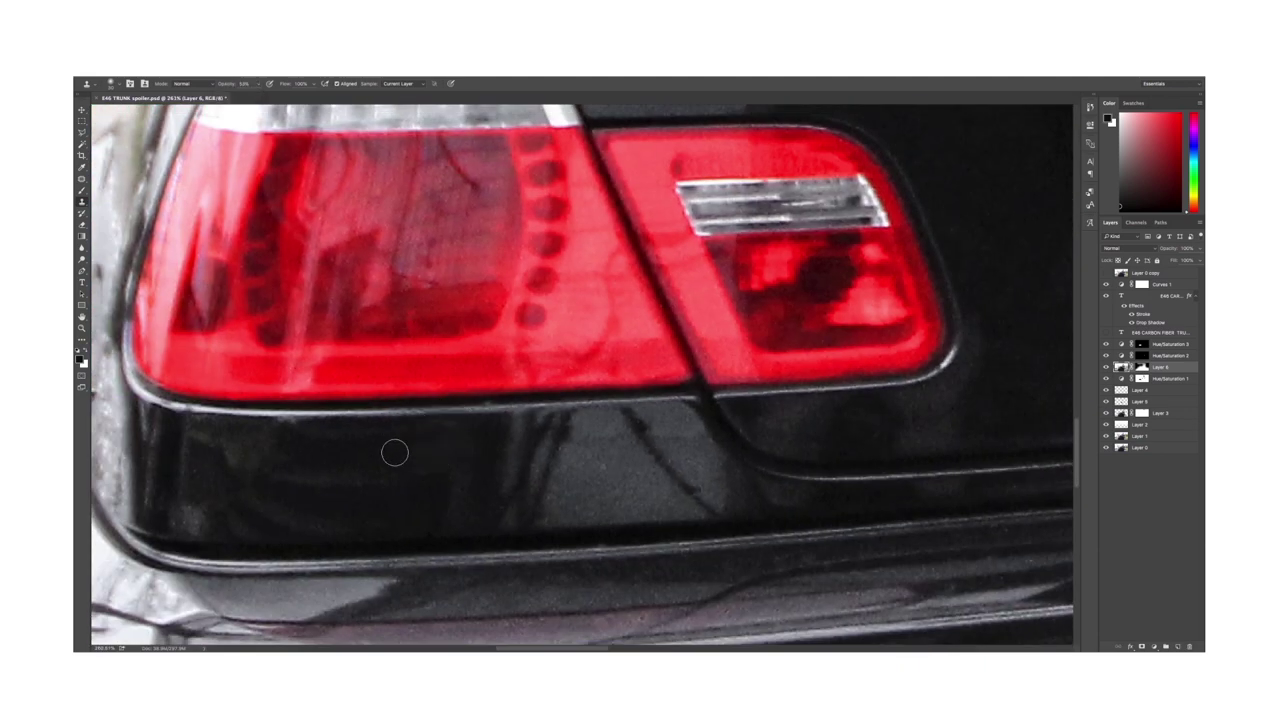
left_click(342, 458, "alt")
mouse_move(398, 453)
left_mouse_down()
mouse_move(428, 451)
mouse_move(428, 432)
left_mouse_up()
scroll(476, 401, "down", 8)
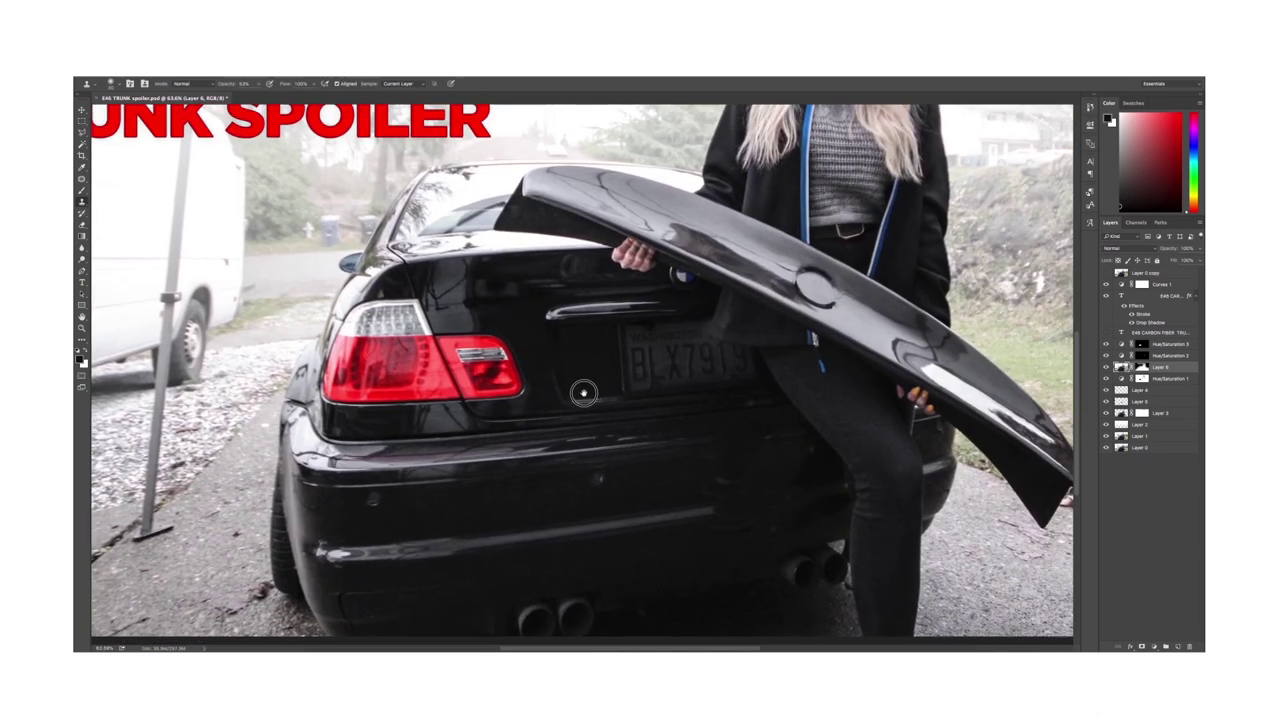
Compare the retouched thumbnail with the original photo by repeatedly showing and hiding the topmost photo copy layer.
left_click(1107, 274)
left_click(1107, 274)
left_click(1107, 274)
left_click(1107, 274)
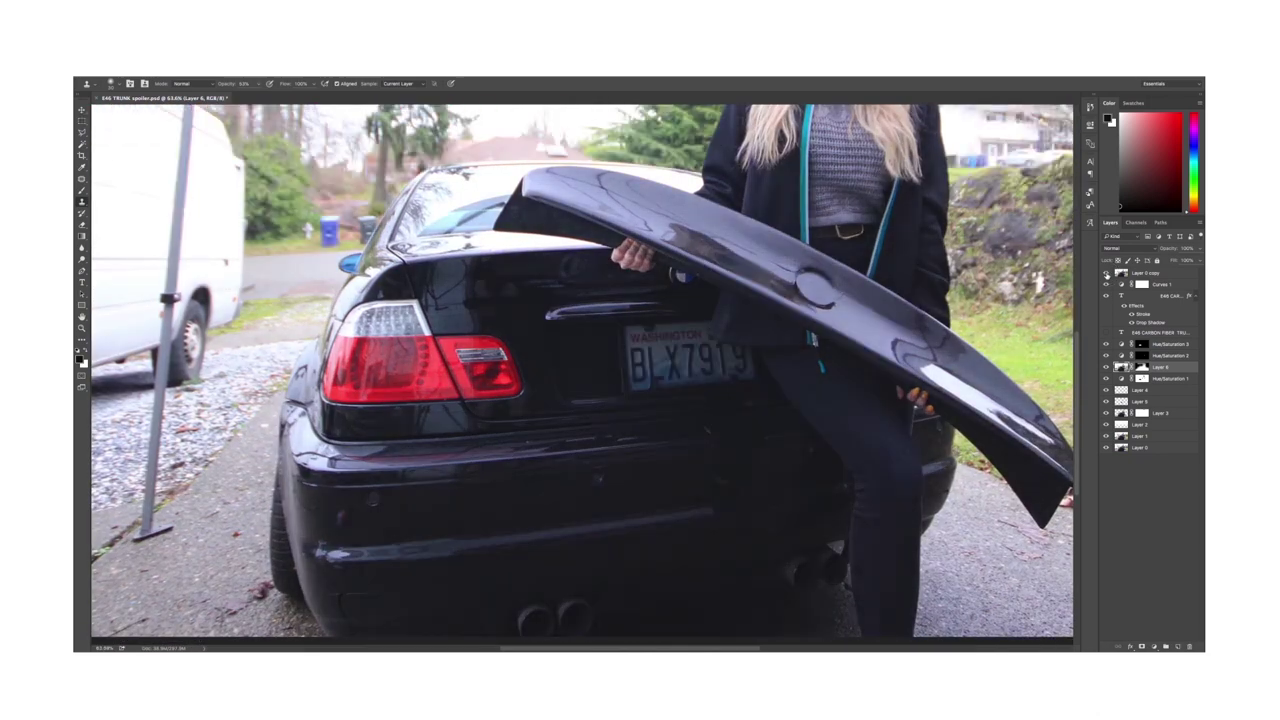
left_click(1107, 274)
Outline the carbon-fiber trunk spoiler's glossy top surface as a selection with the Polygonal Lasso on the retouched photo layer.
scroll(700, 400, "down", 3)
key("l")
scroll(718, 424, "up", 4)
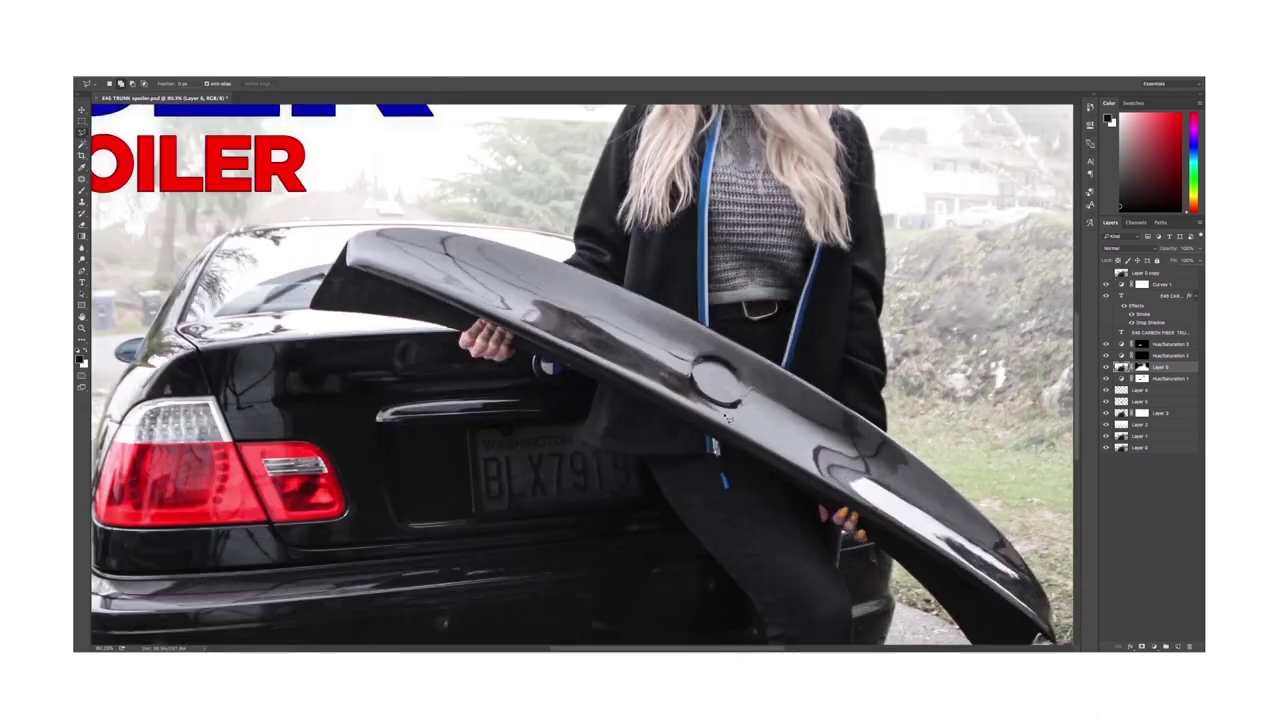
left_click_drag(720, 425, 656, 405)
left_click(330, 262)
left_click(447, 314)
left_click(498, 338)
left_click(671, 434)
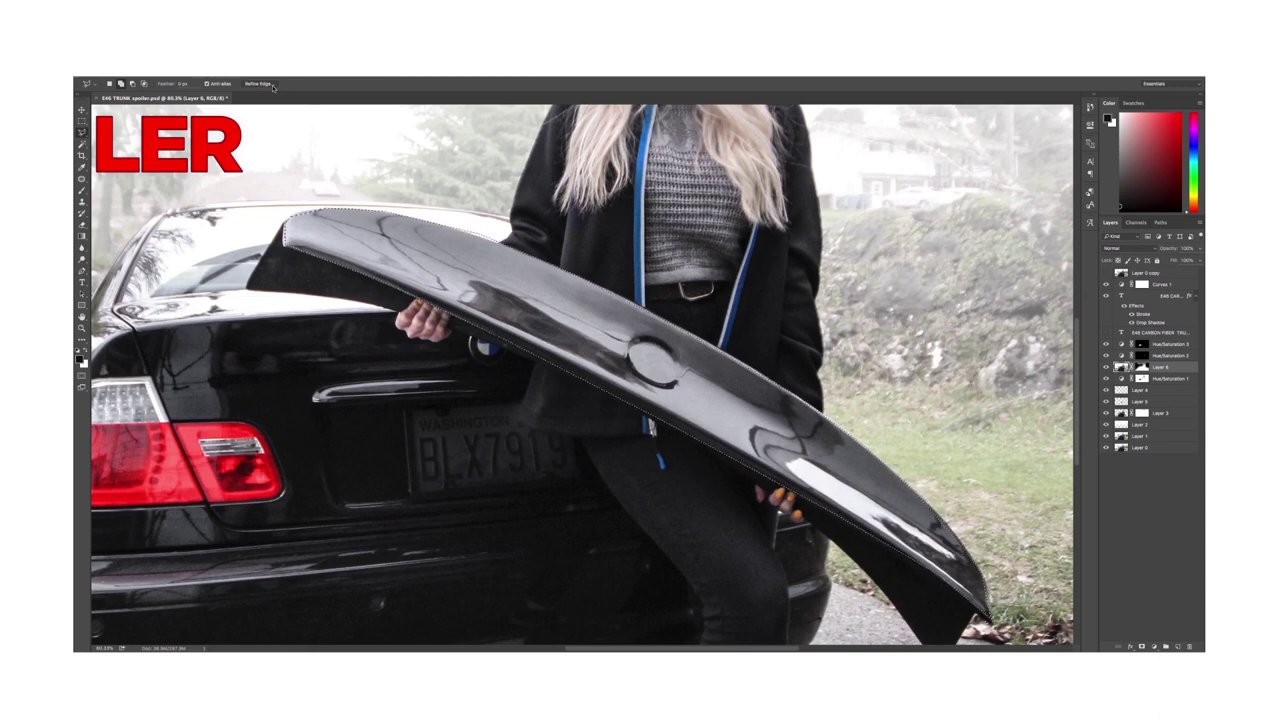
Refine the edge of the spoiler selection and copy the selected area onto its own layer.
left_click(270, 86)
left_click(985, 429)
key("super+j")
Brighten the copied spoiler layer slightly with a tonal adjustment and lower the layer's fill to soften the effect.
left_click(287, 77)
mouse_move(305, 217)
left_click(428, 260)
left_click_drag(727, 243, 932, 184)
left_click_drag(877, 345, 887, 321)
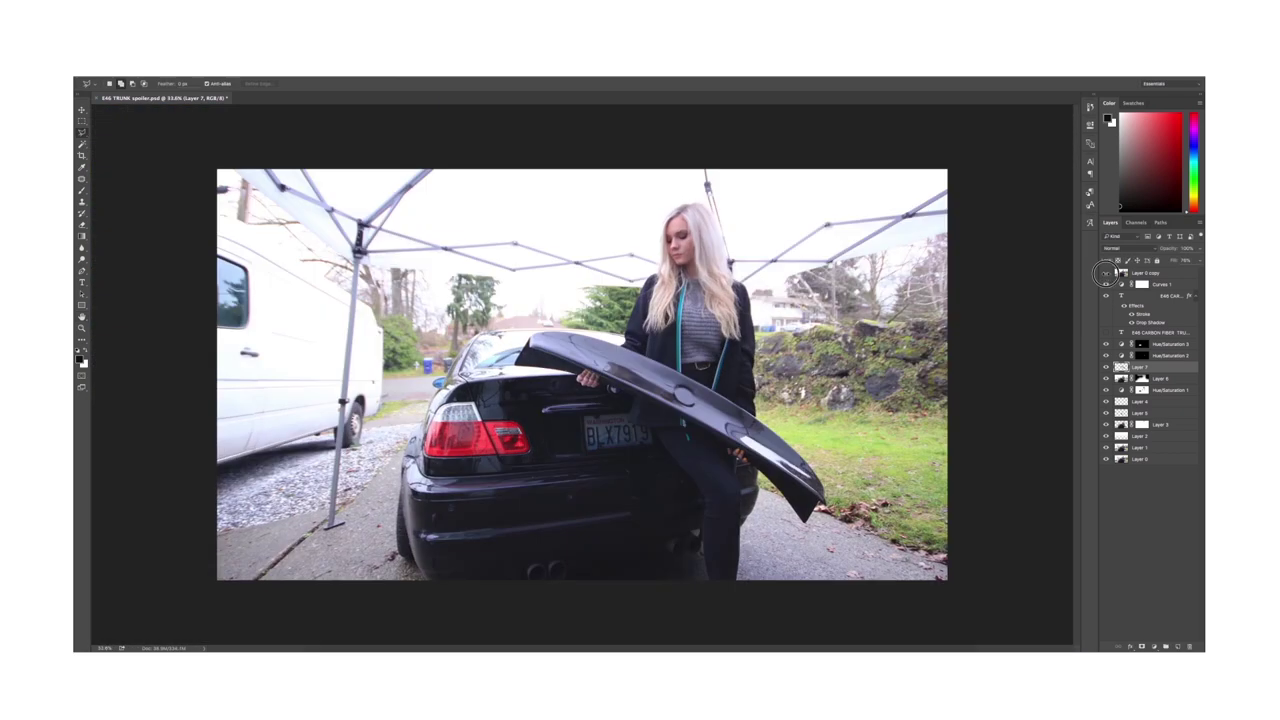
Compare the thumbnail with the brightened spoiler against the original photo by toggling the topmost photo copy layer's visibility.
left_click(1106, 273)
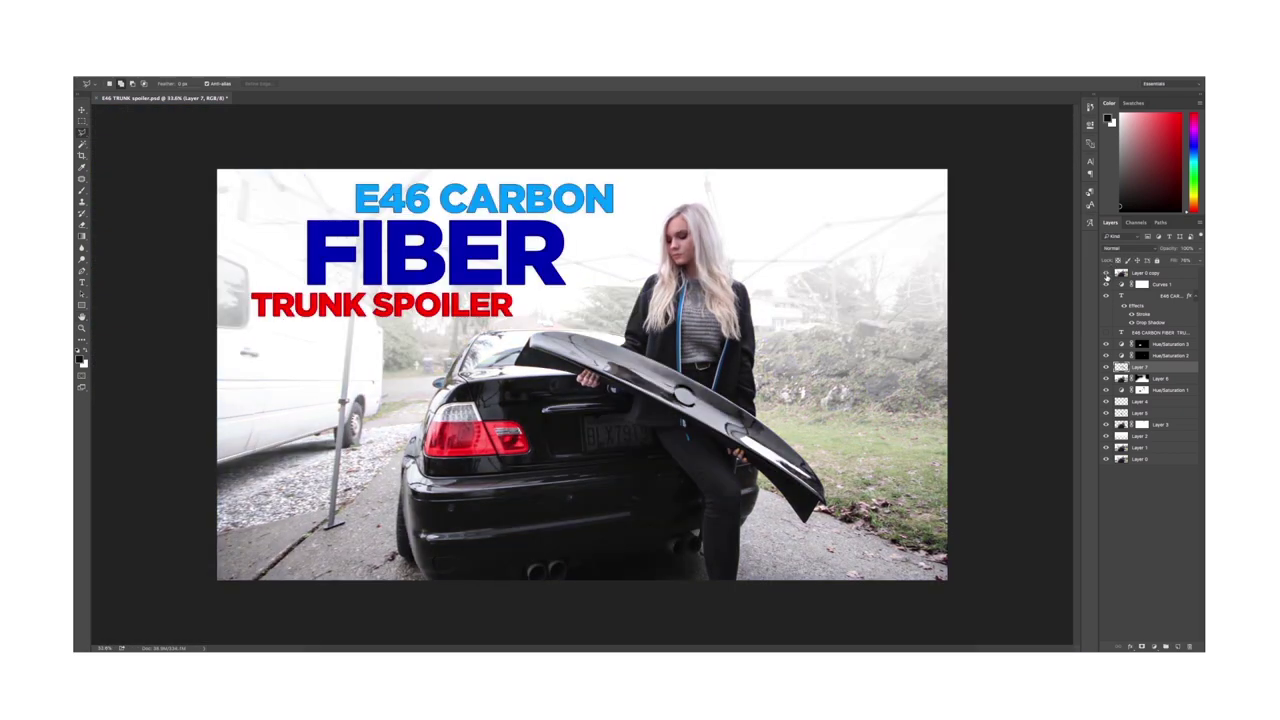
left_click(1106, 273)
left_click(1106, 273)
left_click(1106, 273)
left_click(1106, 274)
left_click(1106, 274)
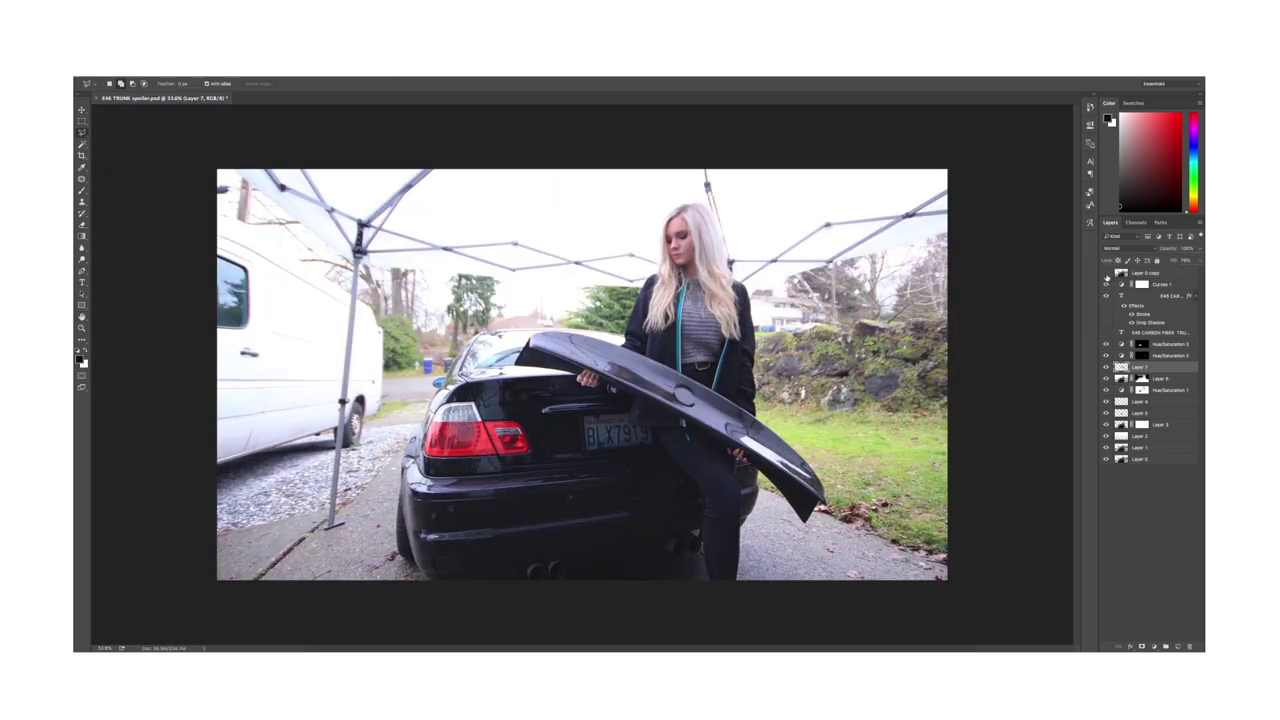
left_click(1106, 274)
left_click(1106, 274)
left_click(1106, 274)
left_click(1106, 274)
left_click(1106, 274)
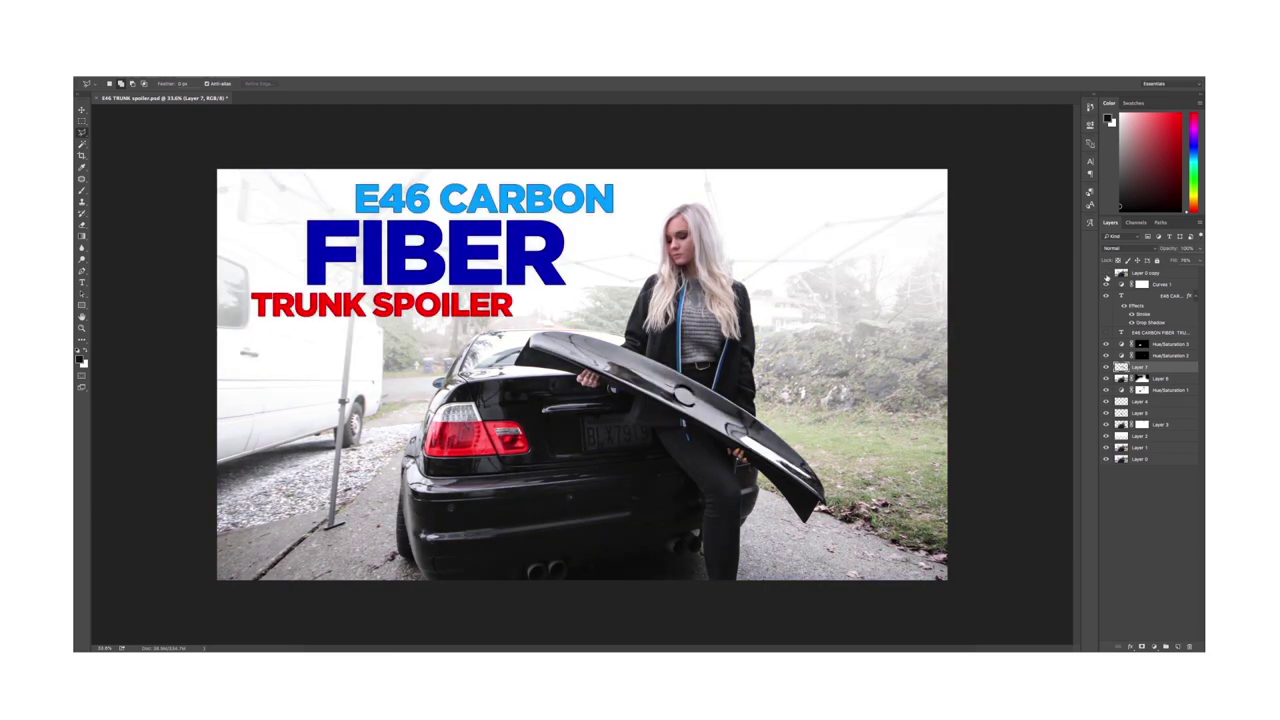
left_click(1106, 274)
left_click(1106, 274)
left_click(1106, 274)
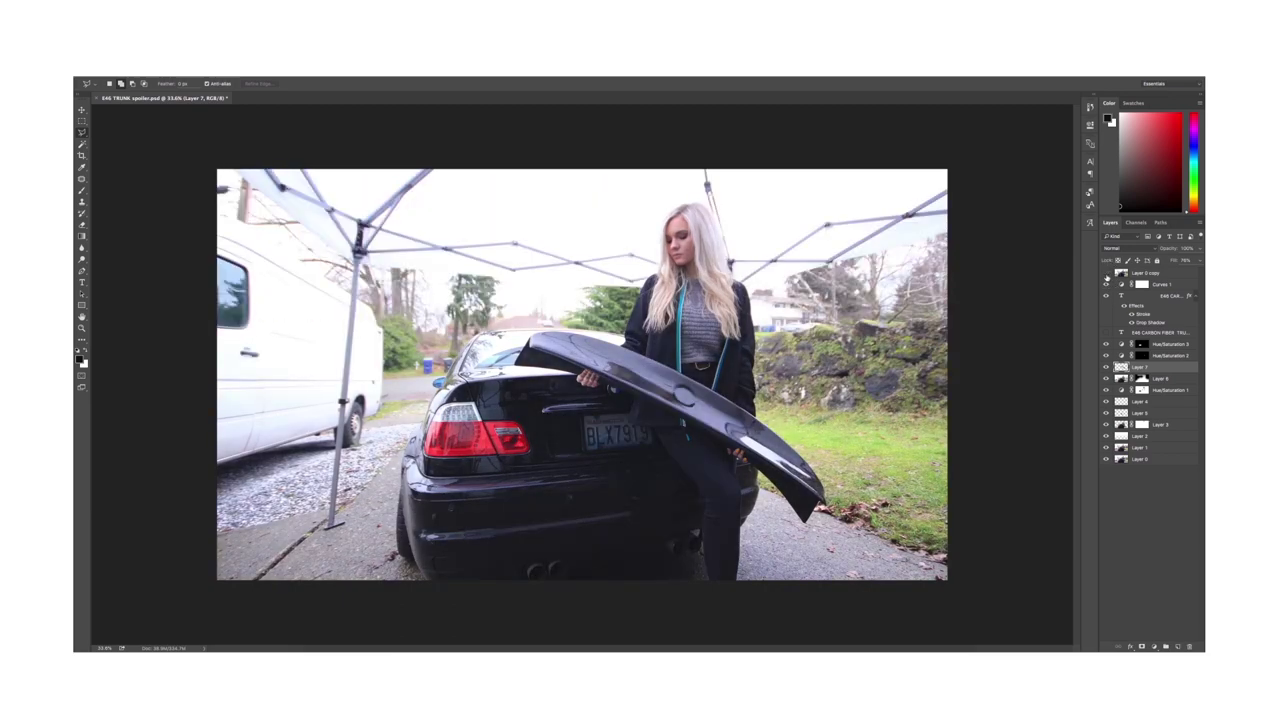
left_click(1106, 274)
left_click(1106, 274)
left_click(1106, 274)
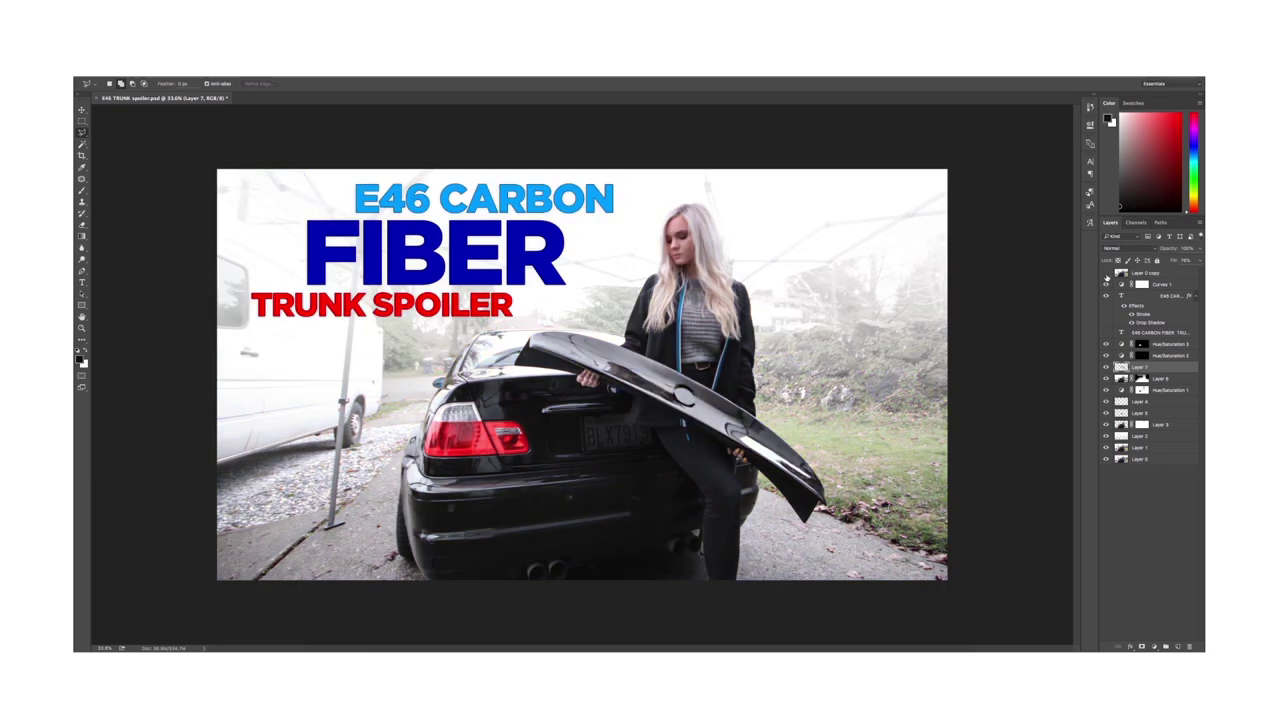
left_click(1106, 274)
left_click(1106, 274)
left_click(1106, 274)
left_click(1106, 274)
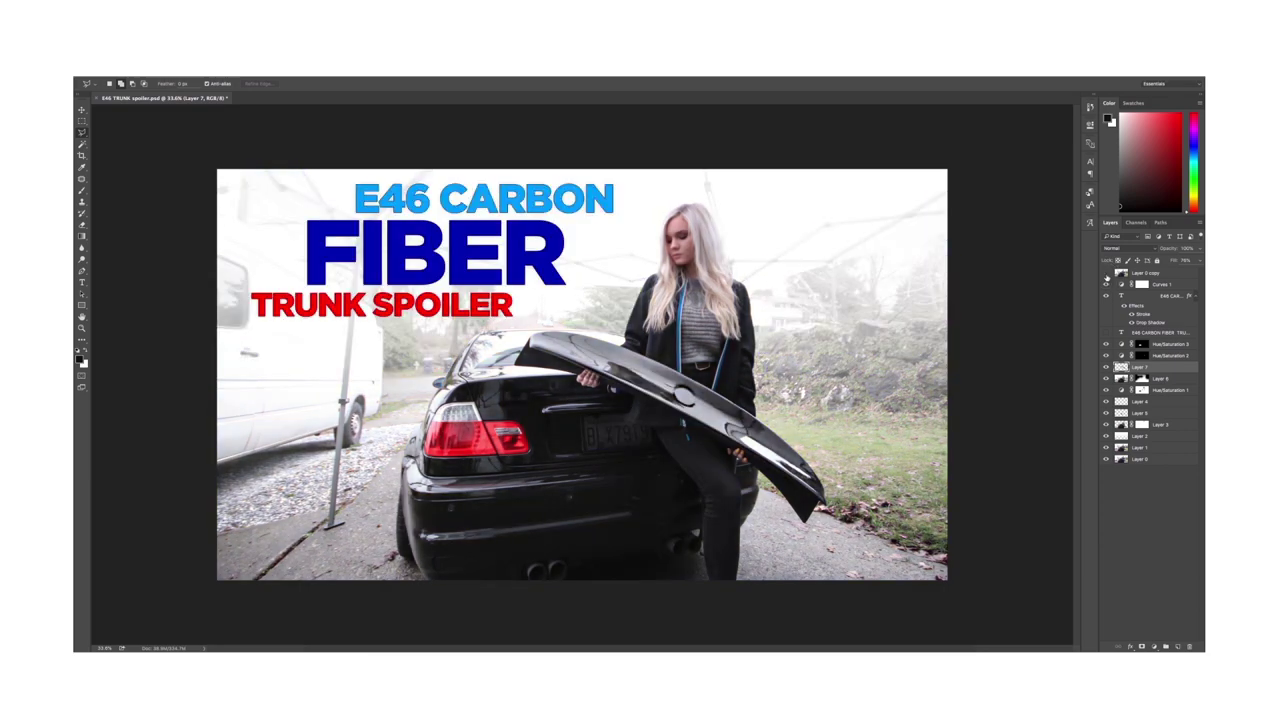
left_click(1106, 274)
left_click(1106, 274)
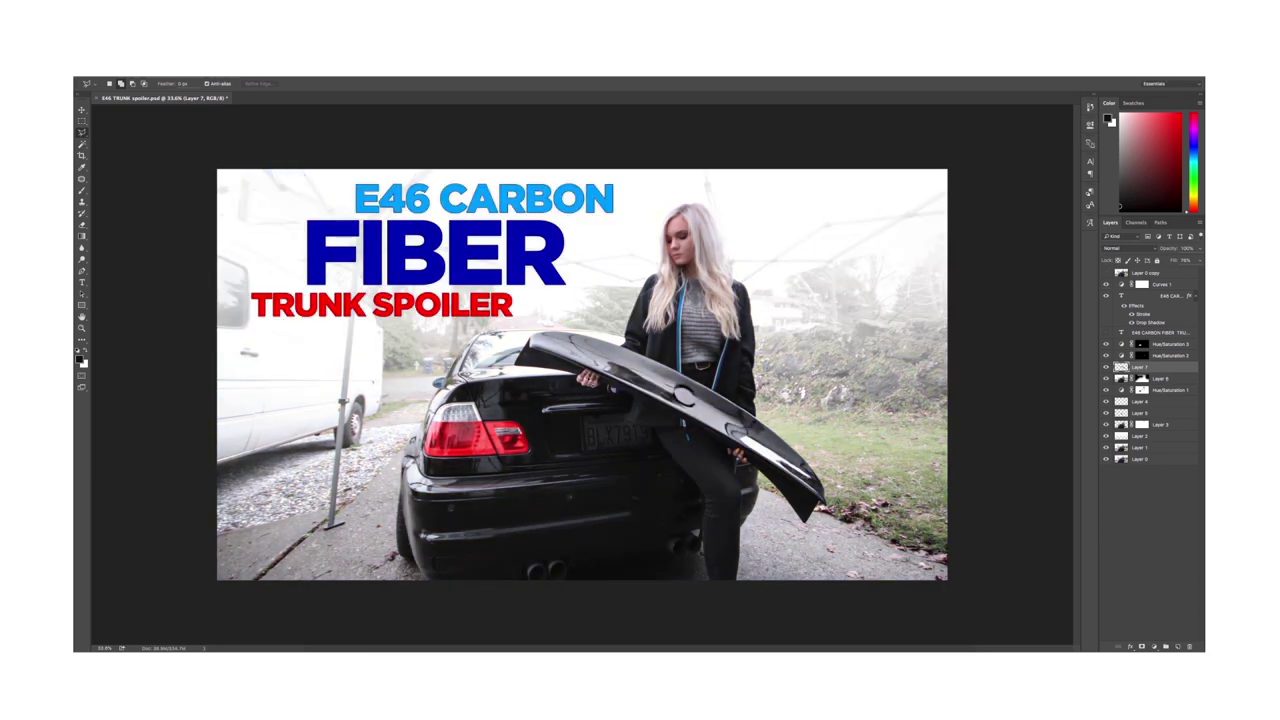